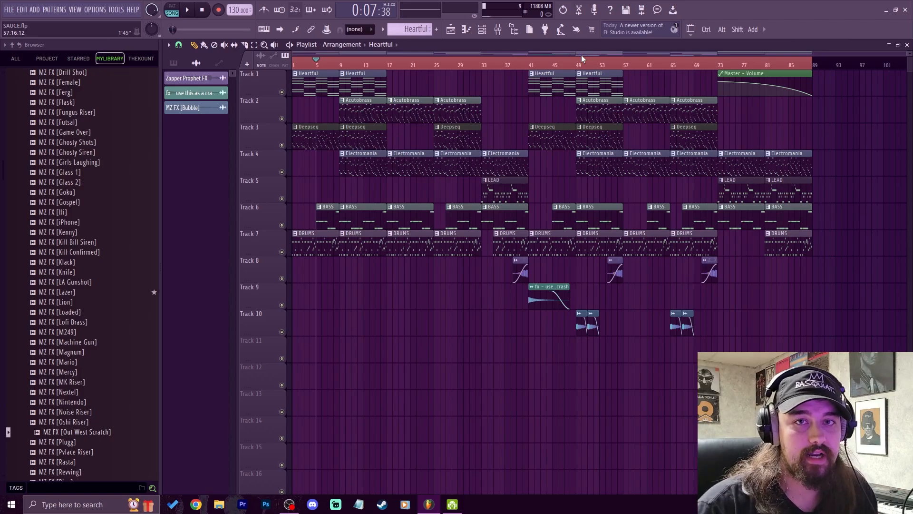
Step: Open the channel rack and inspect the BASS, Chiplead and DRUMS instrument plugins
left_click(482, 29)
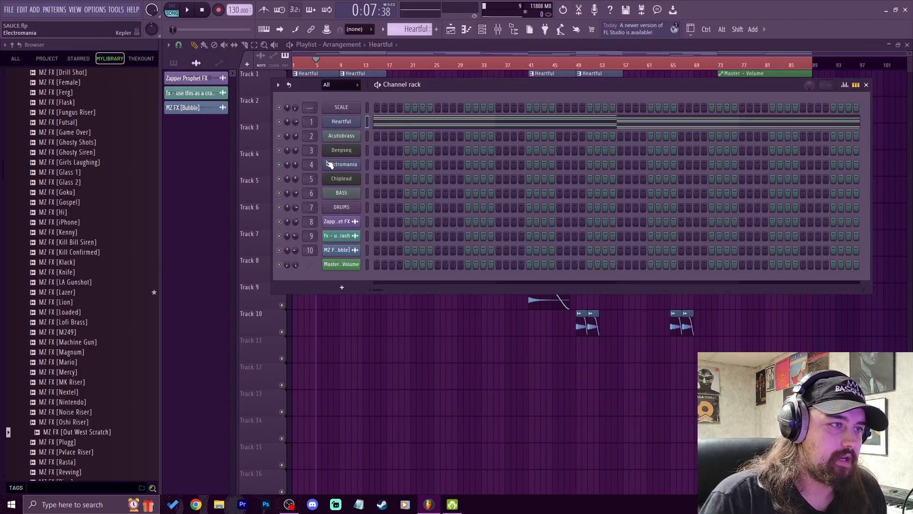
left_click(344, 194)
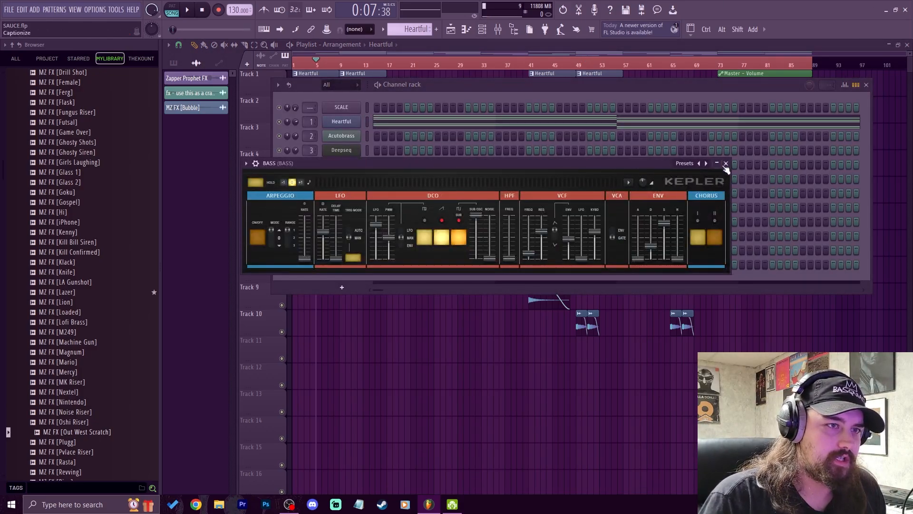
left_click(726, 163)
left_click(342, 178)
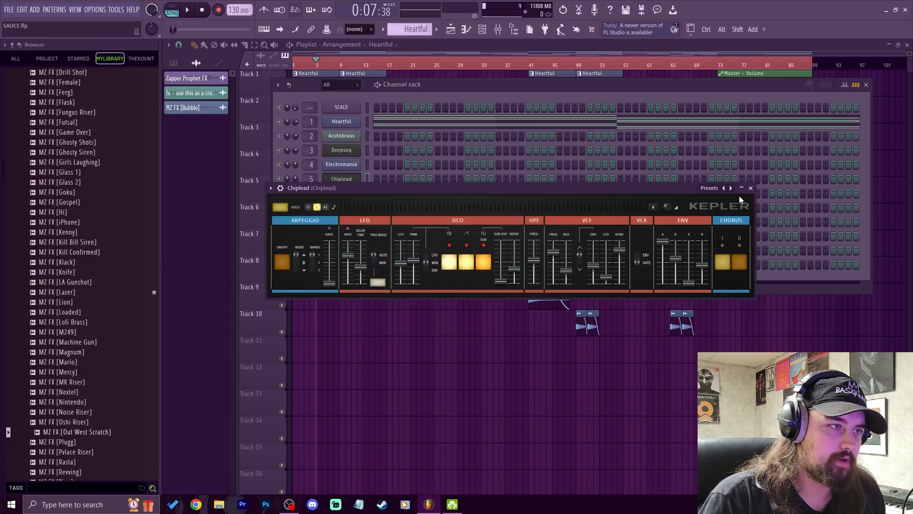
left_click(750, 188)
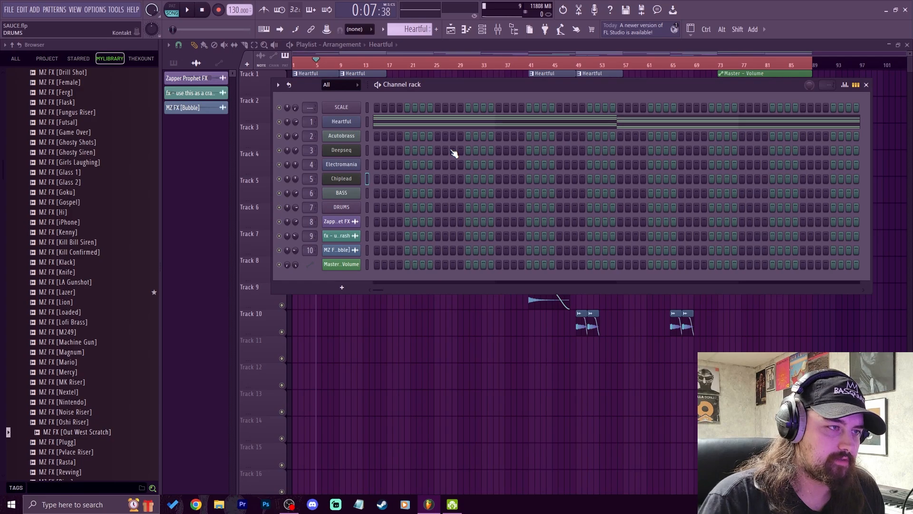
left_click_drag(441, 100, 515, 66)
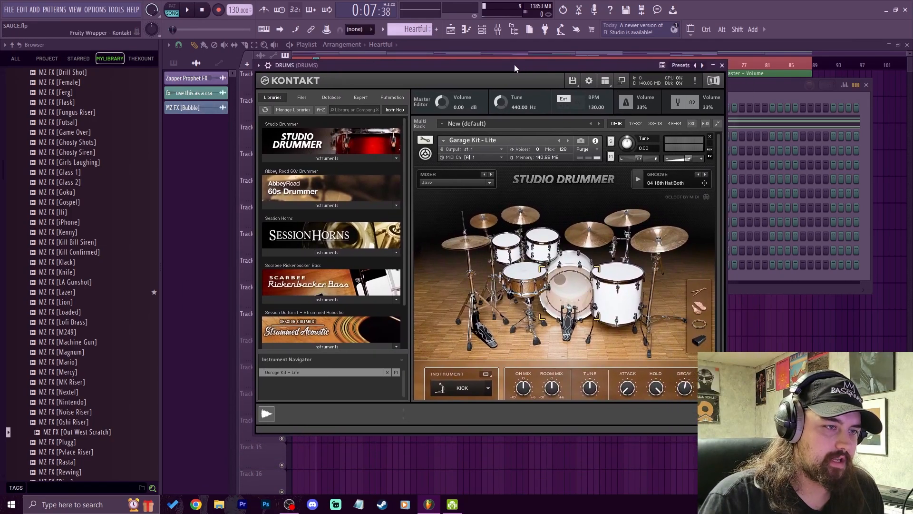
left_click(722, 65)
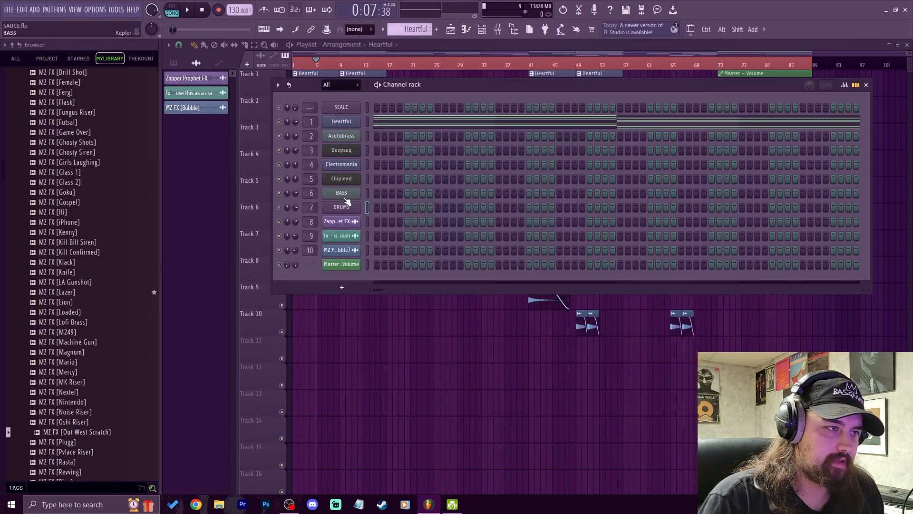
Step: Review the BASS and Chiplead synth settings again, then close the channel rack
left_click(344, 196)
left_click(725, 164)
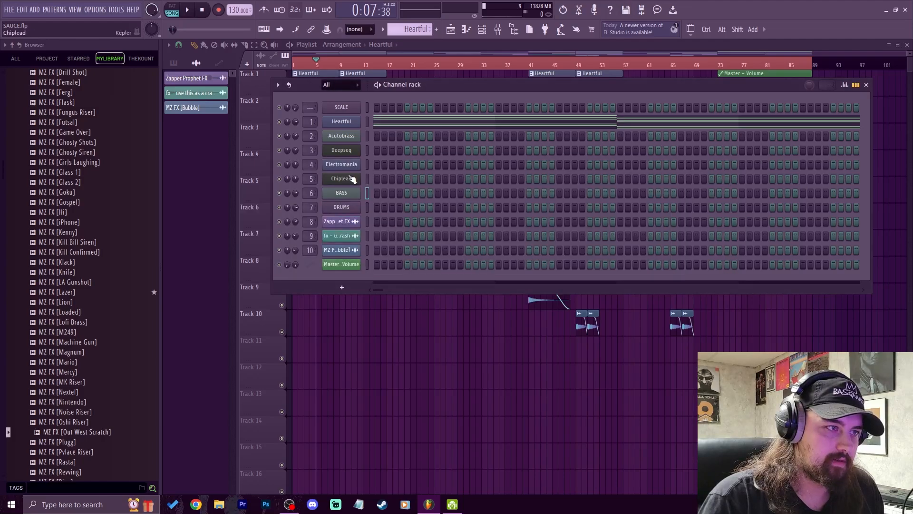
left_click(342, 179)
left_click(751, 188)
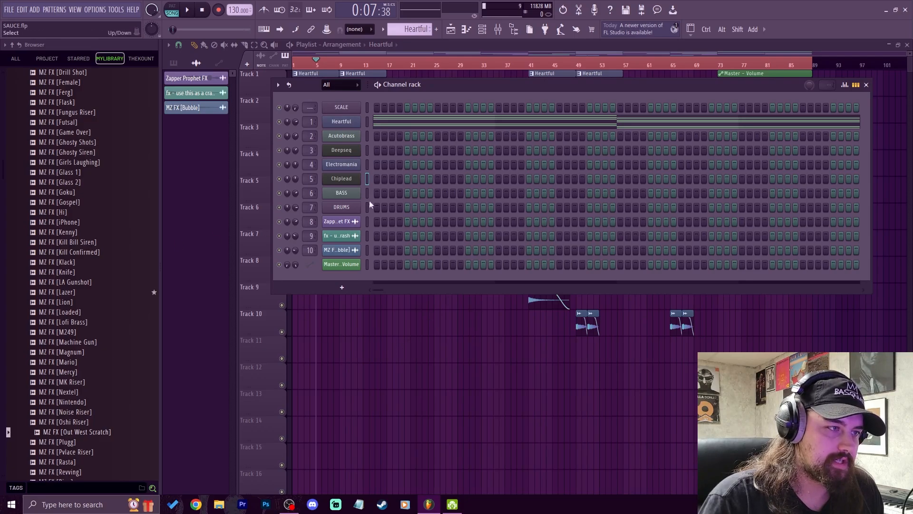
key("F6")
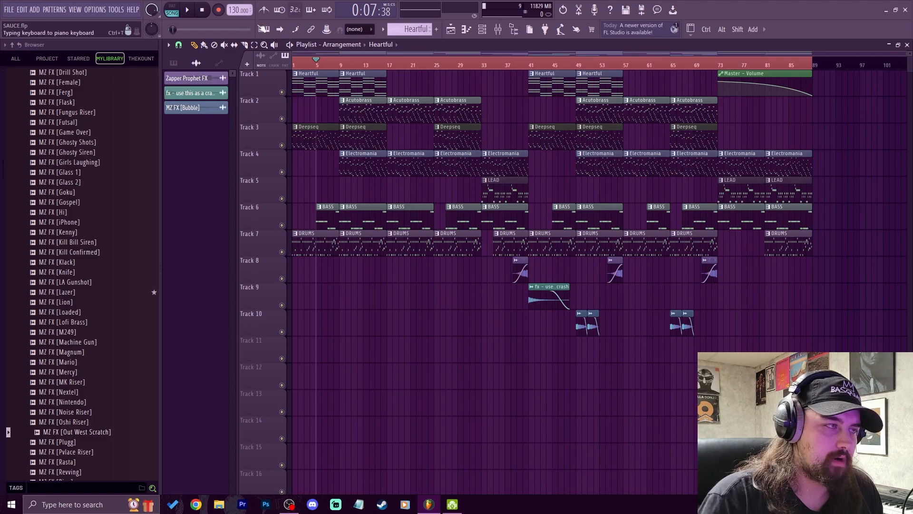
Step: Play back the arrangement, then check the BASS, DRUMS and Heartful effect slots in the mixer
key("space")
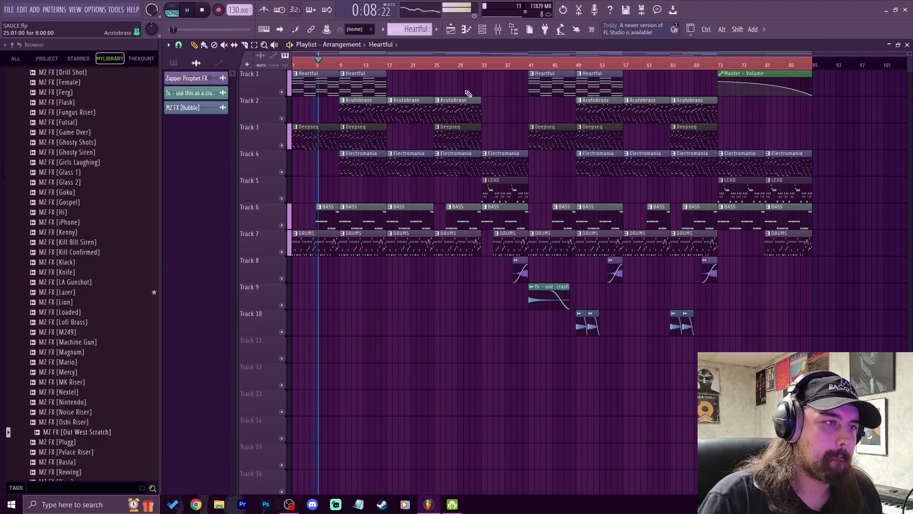
left_click(498, 29)
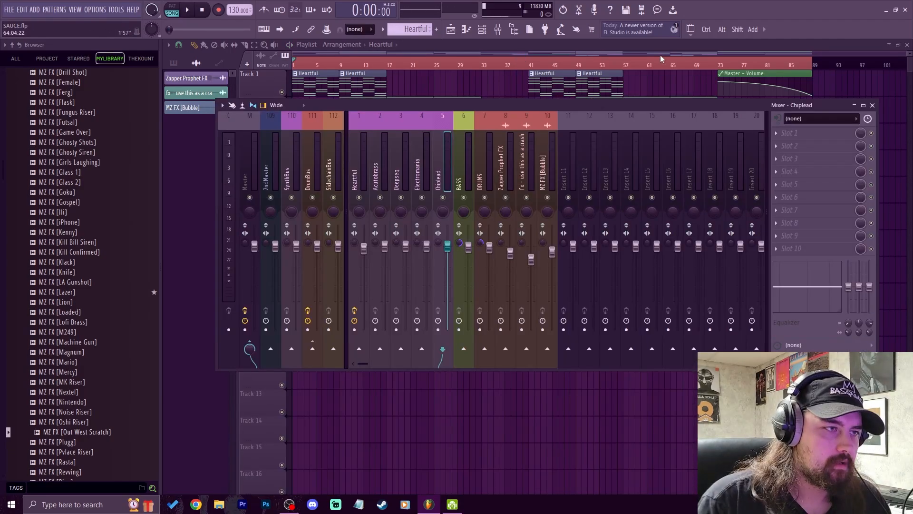
left_click(469, 187)
left_click(482, 187)
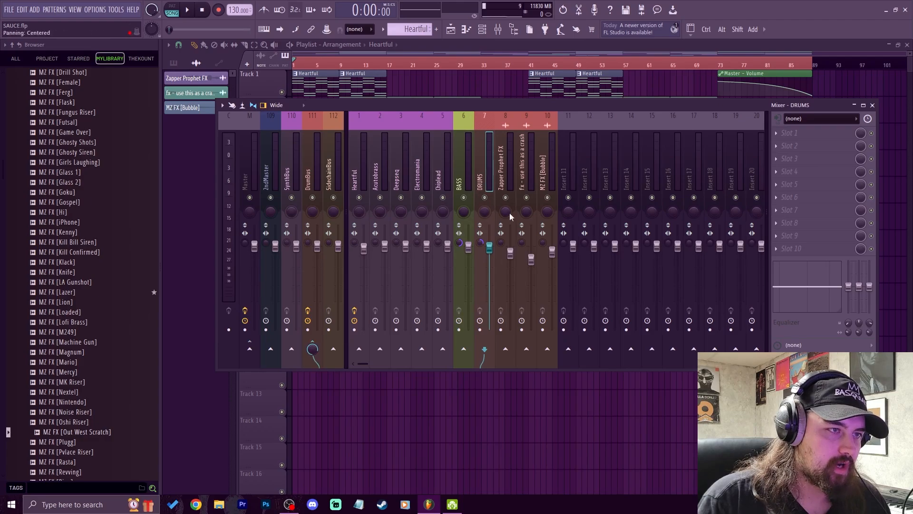
left_click(369, 188)
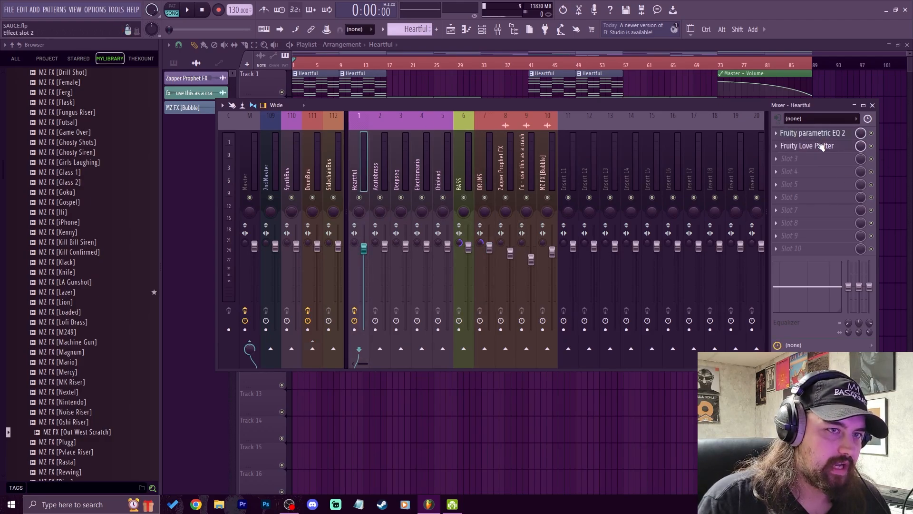
key("F9")
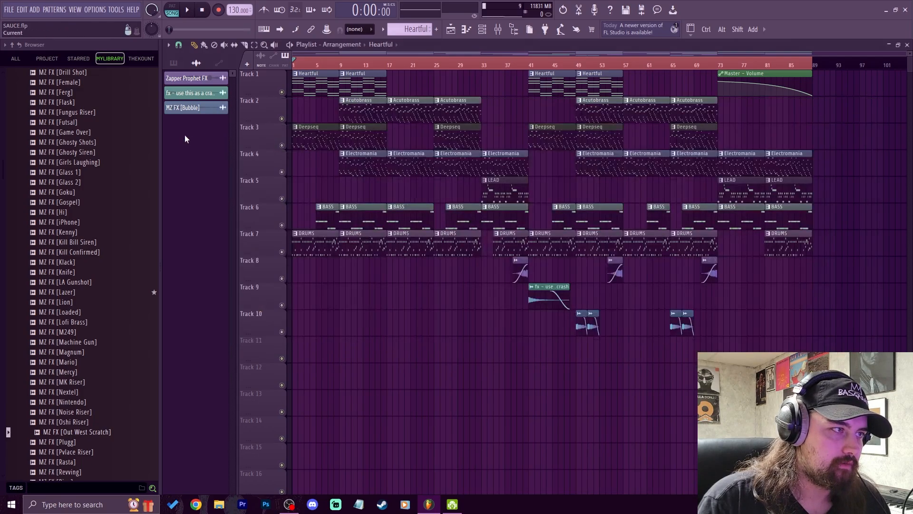
Step: Reopen the mixer, reposition it below Track 1, and listen briefly to Heartful in solo
left_click(508, 33)
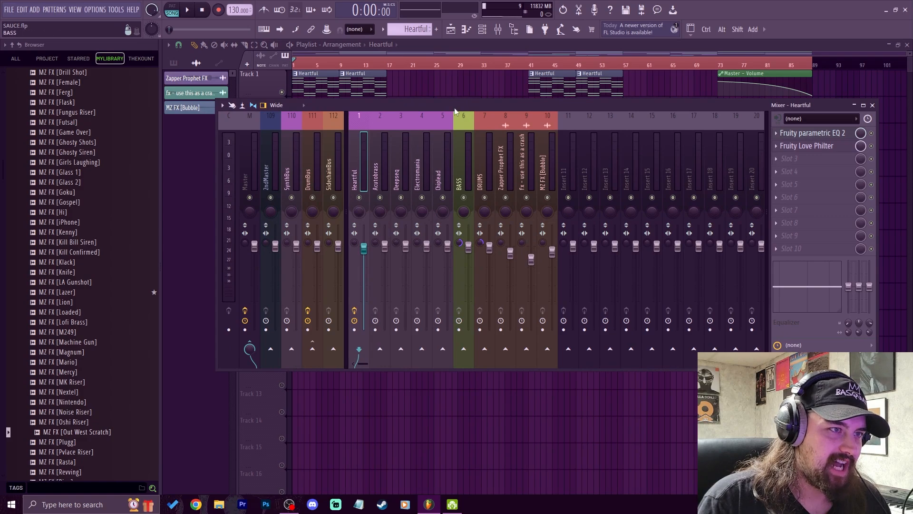
left_click_drag(455, 111, 475, 130)
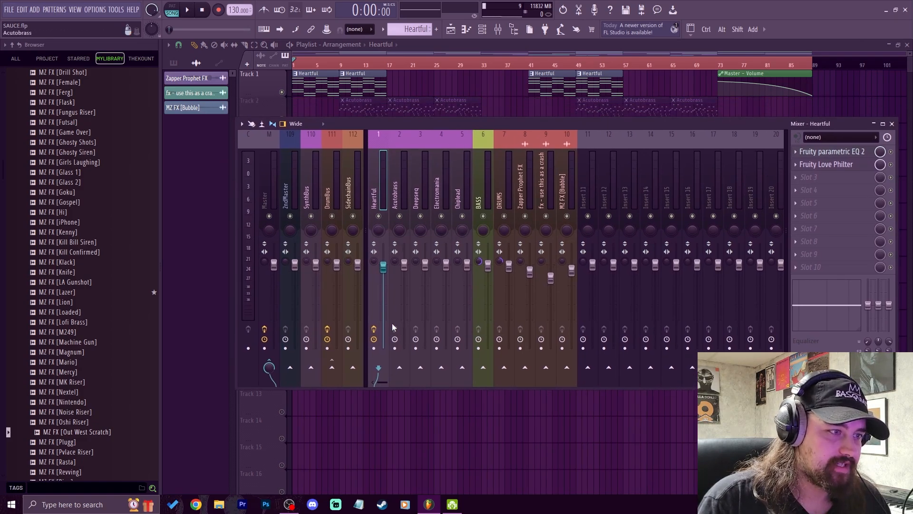
key("space")
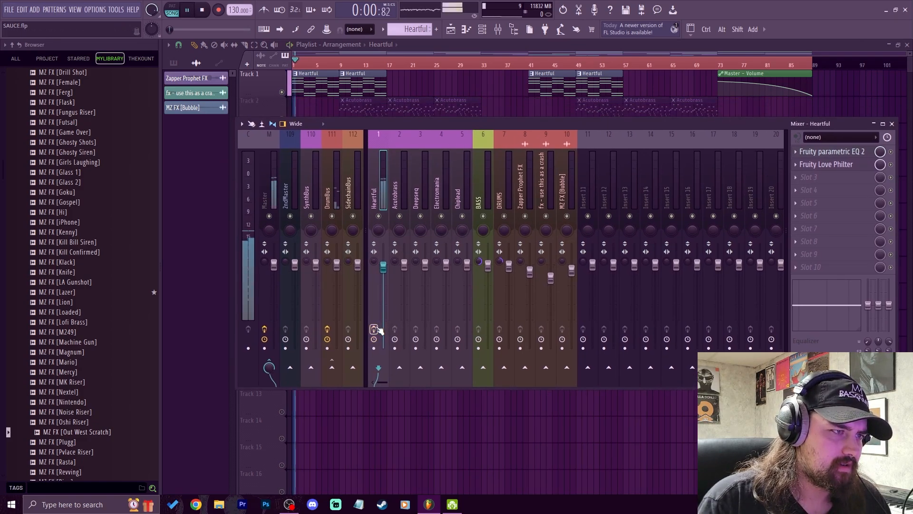
key("space")
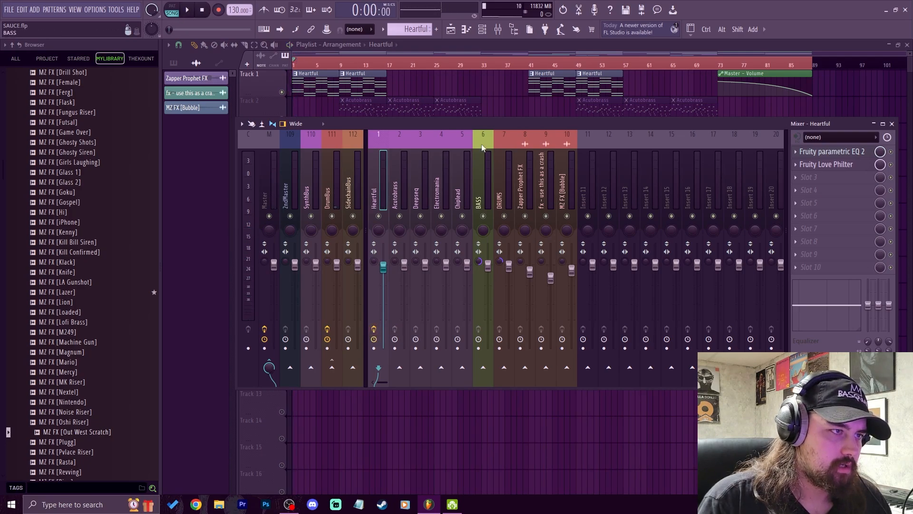
Step: Examine Heartful's Fruity parametric EQ 2 curve while playing the soloed part, then close the EQ and mixer
left_click(847, 151)
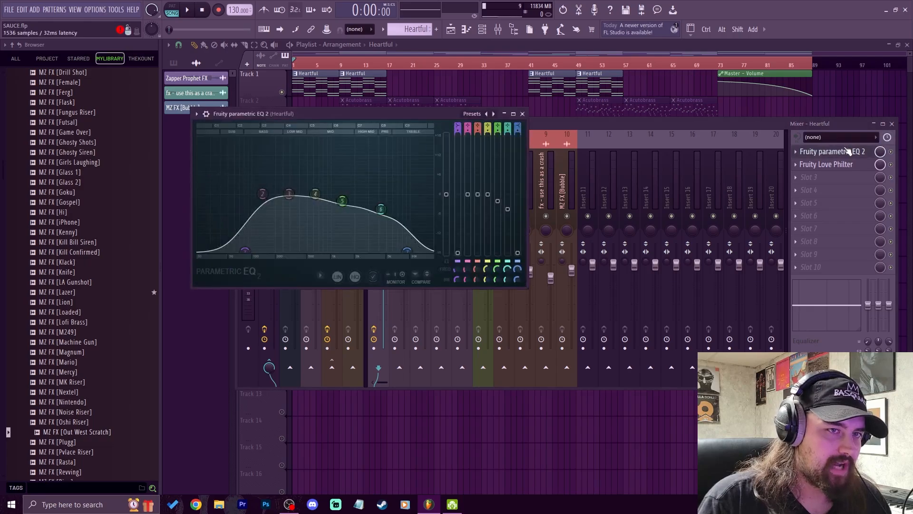
left_click_drag(366, 113, 509, 88)
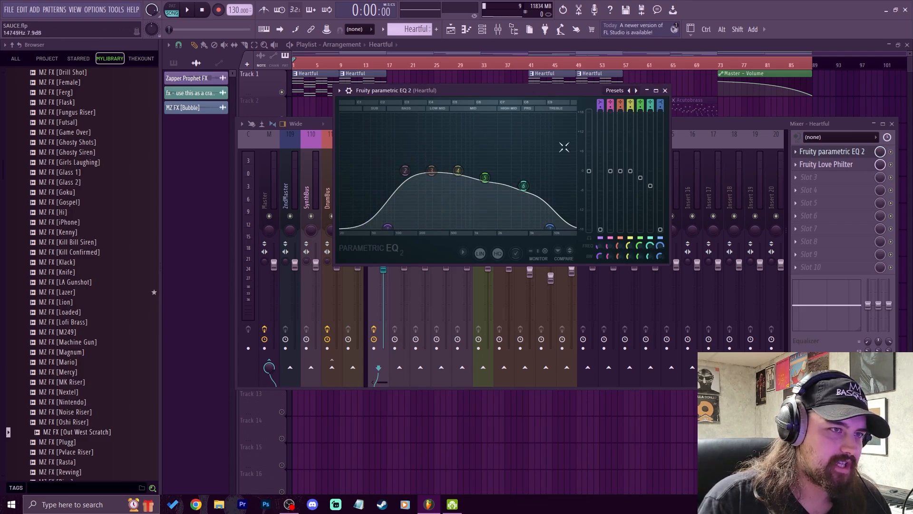
left_click(198, 10)
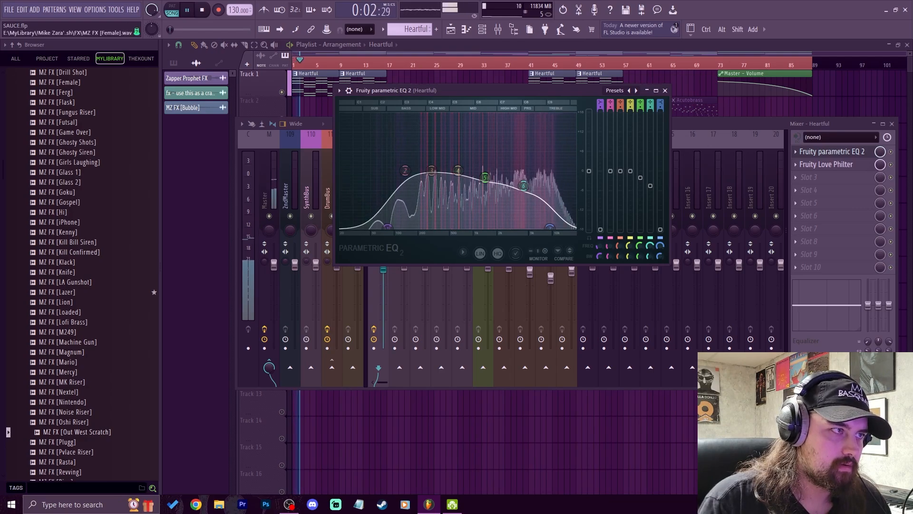
key("space")
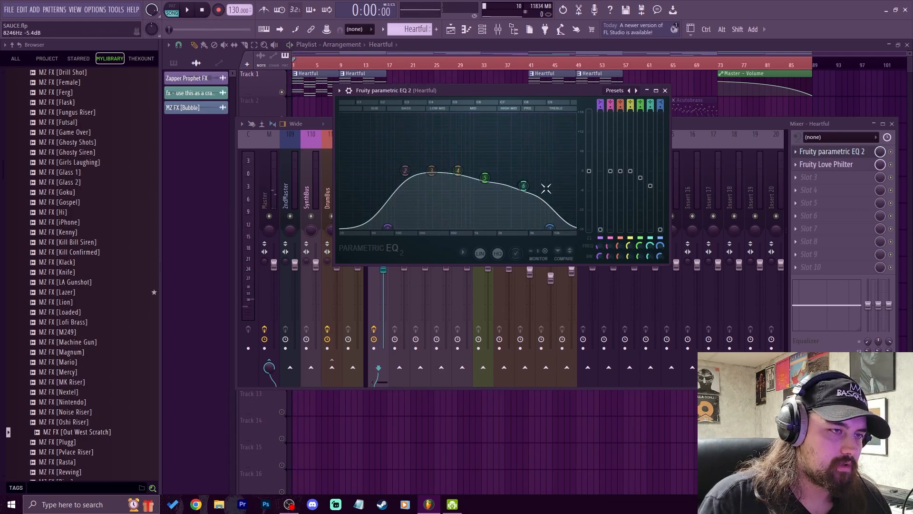
left_click(668, 92)
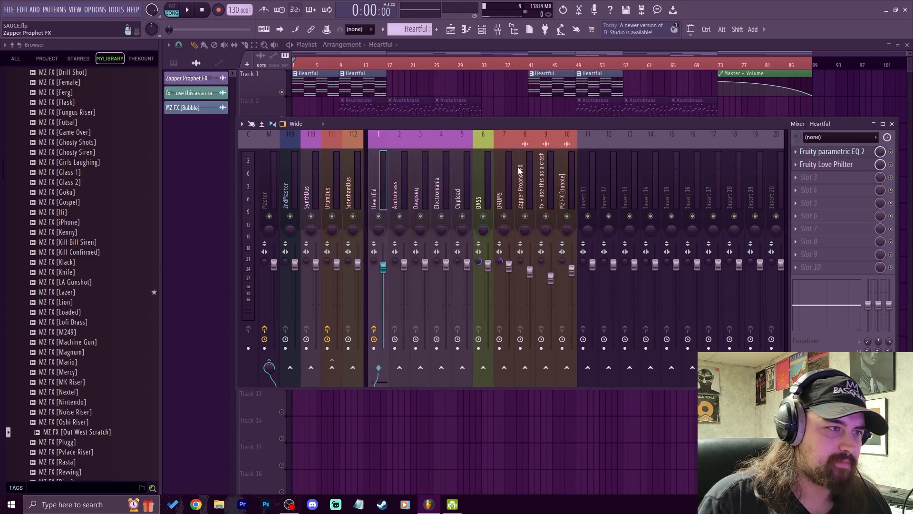
key("F9")
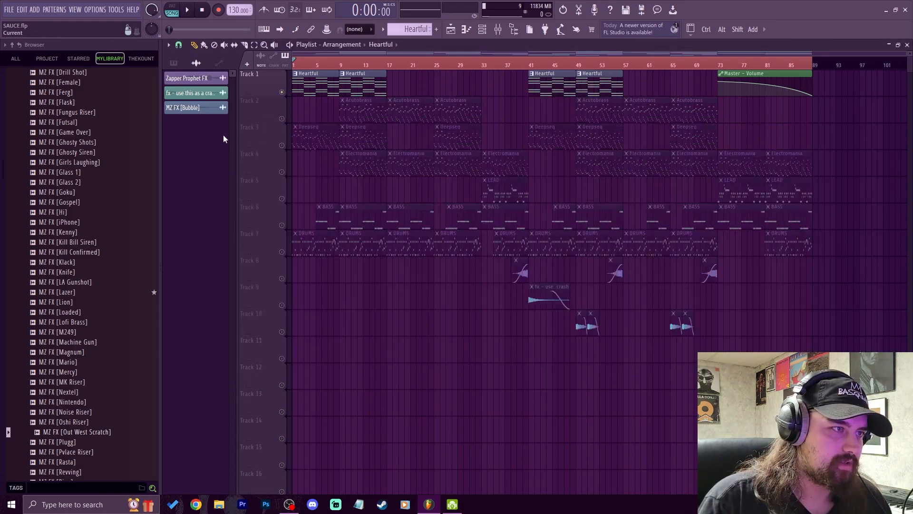
Step: Re-enable all playlist tracks and play the arrangement from bar 9
right_click(285, 116)
right_click(285, 115)
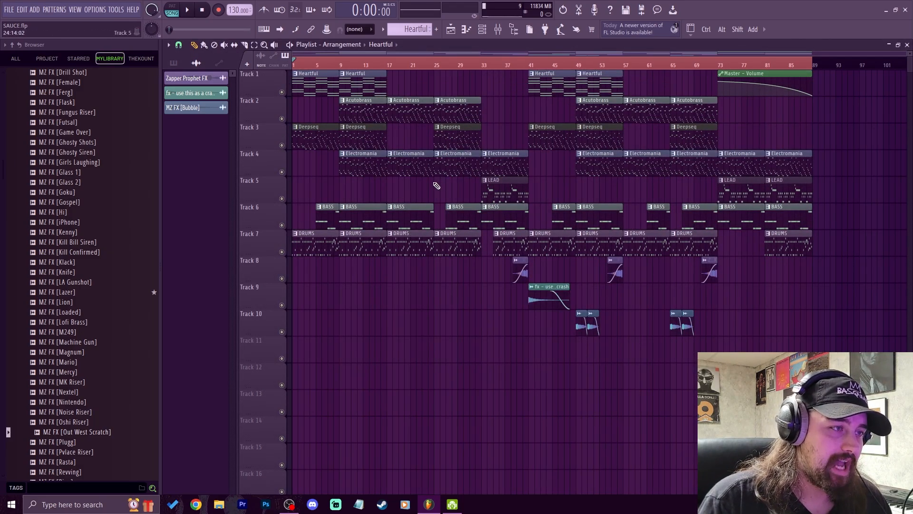
left_click(340, 64)
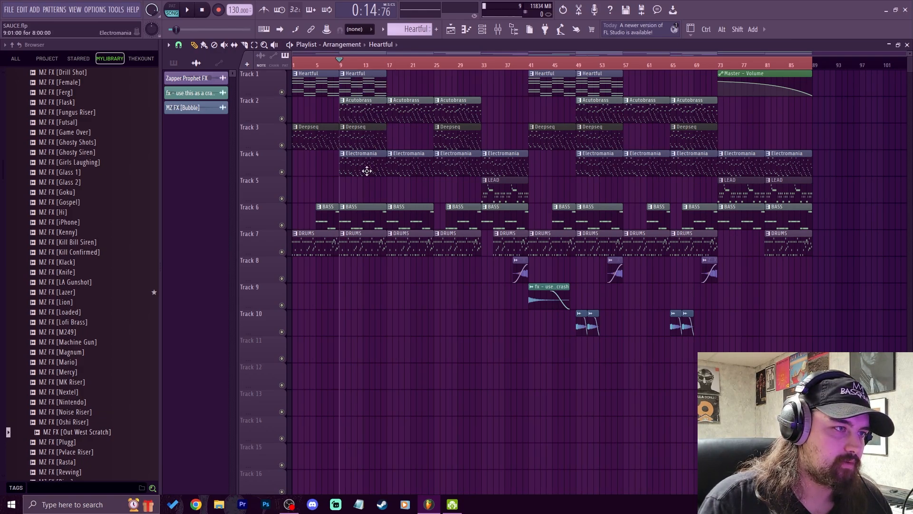
left_click(498, 33)
left_click(499, 33)
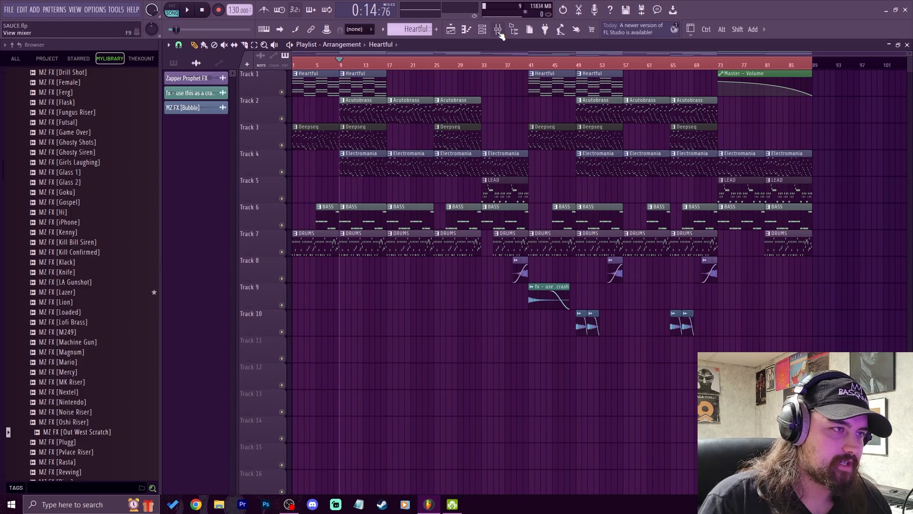
key("space")
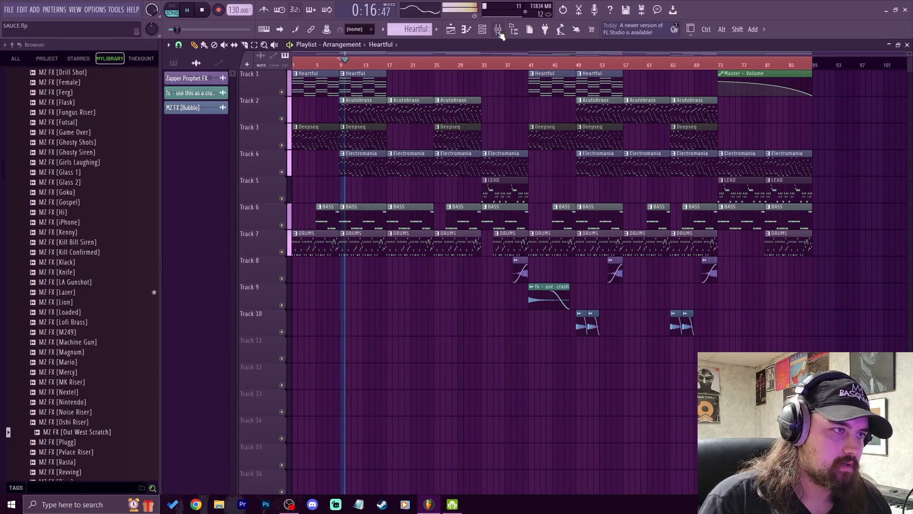
Step: Check Heartful's Fruity parametric EQ 2 during full playback, then stop playback and hide the mixer
left_click(499, 32)
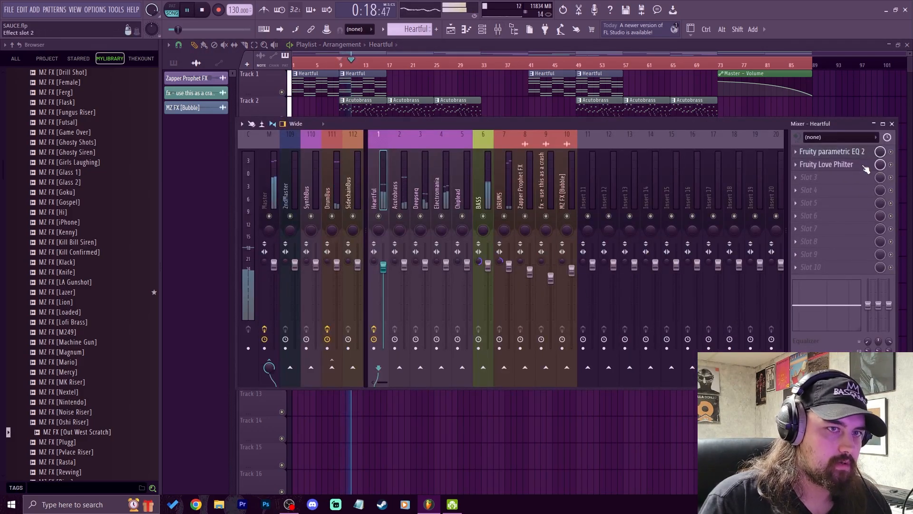
left_click(832, 151)
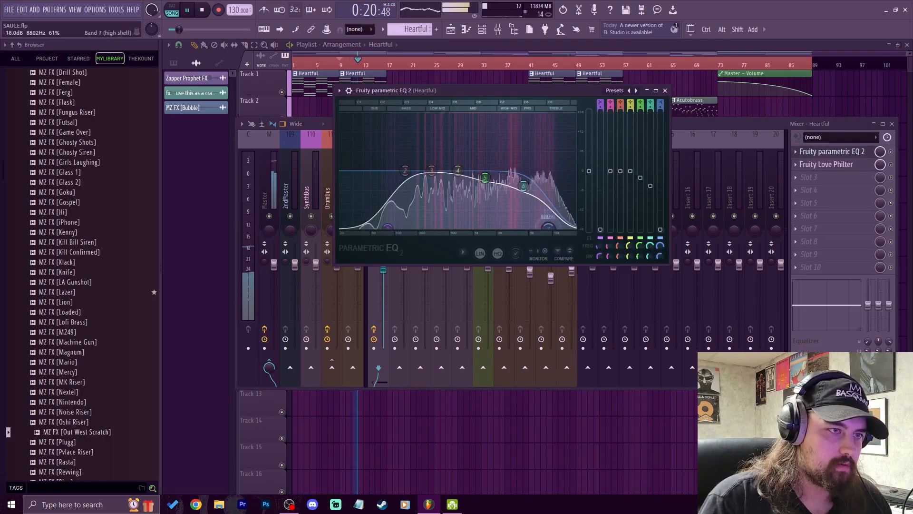
left_click(665, 91)
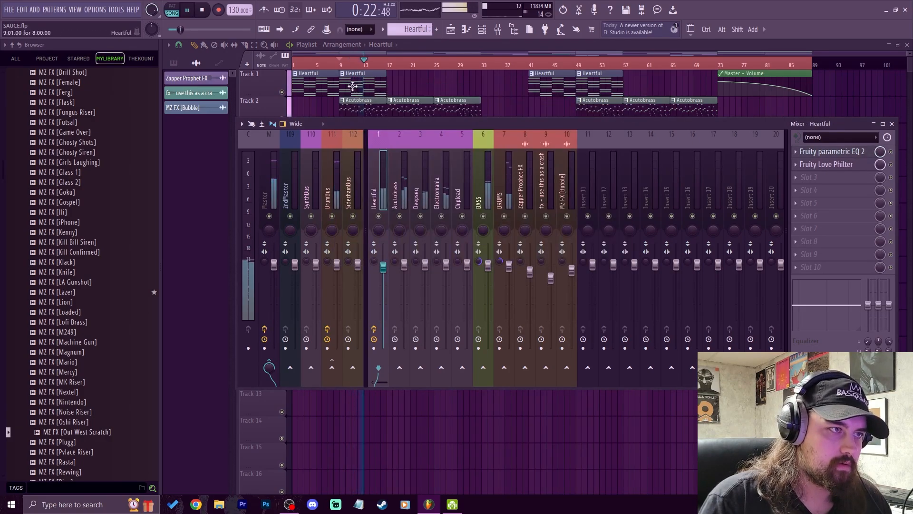
key("space")
key("F9")
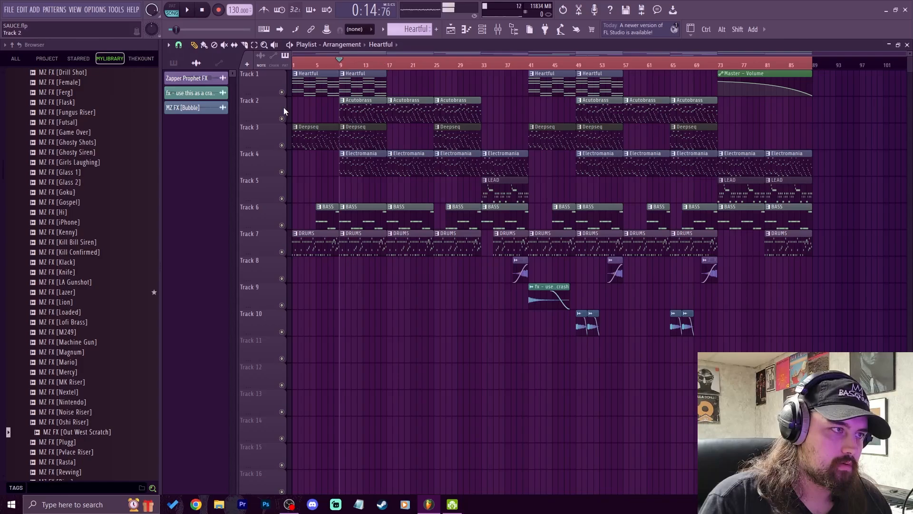
Step: Solo Track 1, enable Tracks 2, 3, 4 and 6 alongside it, and play from bar 9
right_click(281, 93)
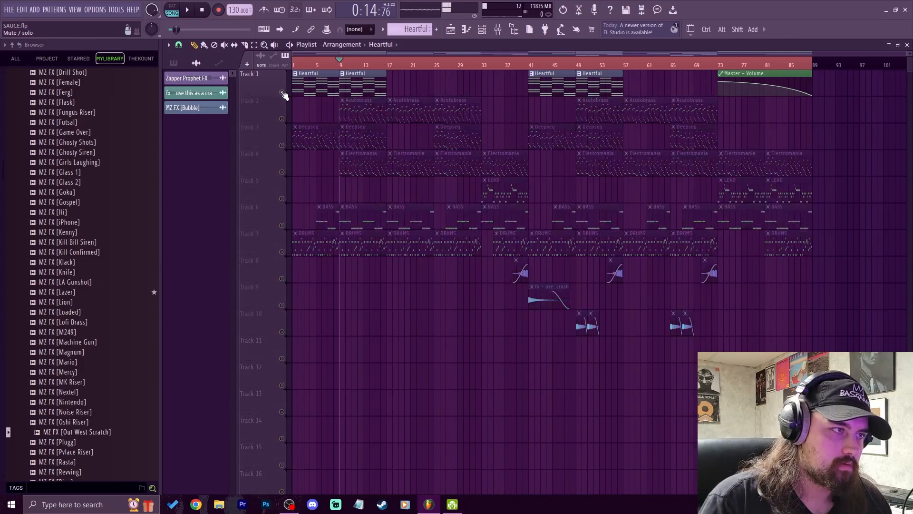
right_click(284, 119)
right_click(283, 93)
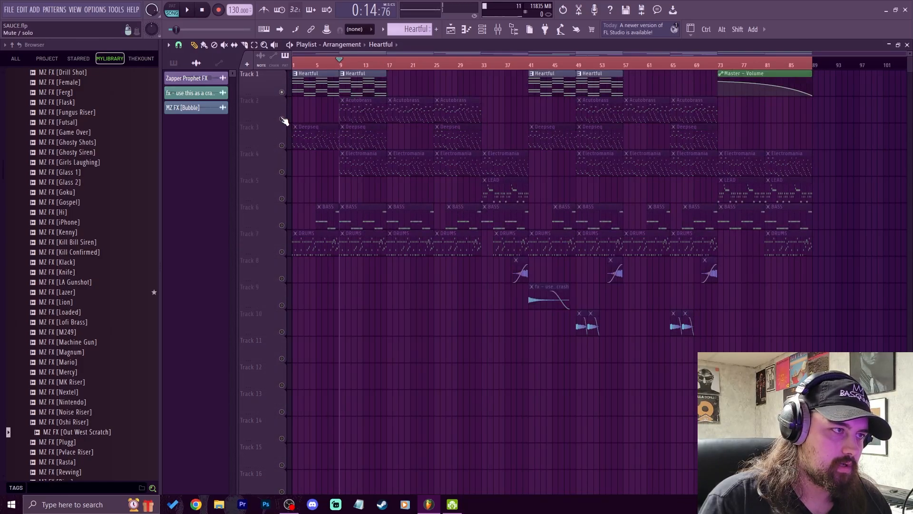
left_click(281, 119)
left_click(282, 145)
left_click(281, 171)
left_click(284, 227)
key("space")
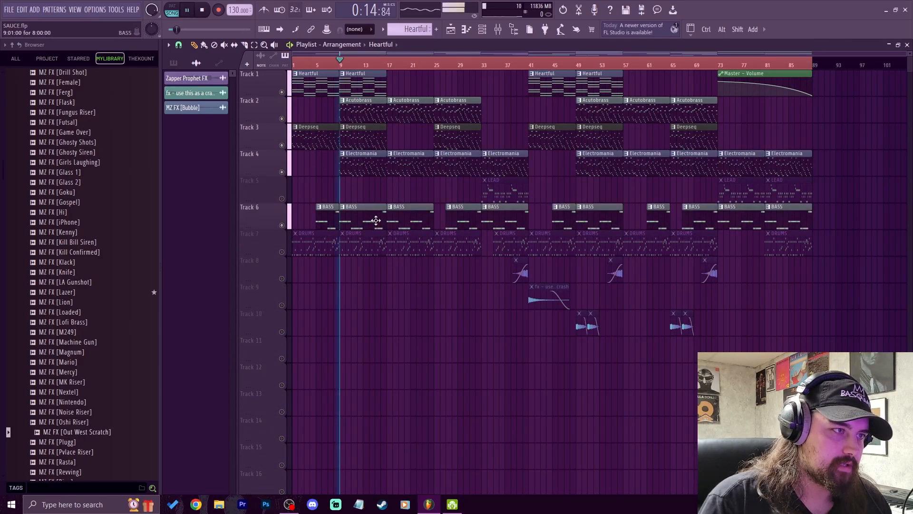
Step: Show the mixer and mute inserts 2 to 5, from Acutobrass through the lead, during playback
key("F9")
left_click(399, 216)
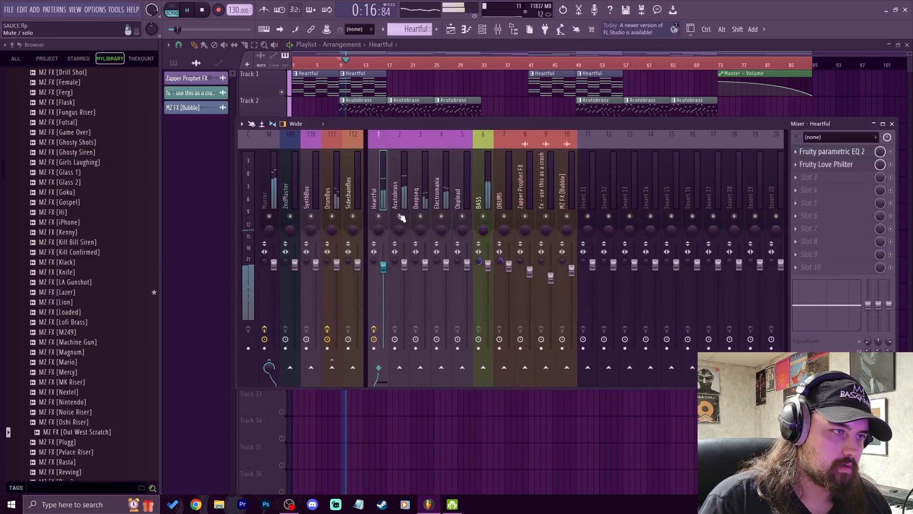
left_click(421, 215)
left_click(441, 216)
left_click(462, 216)
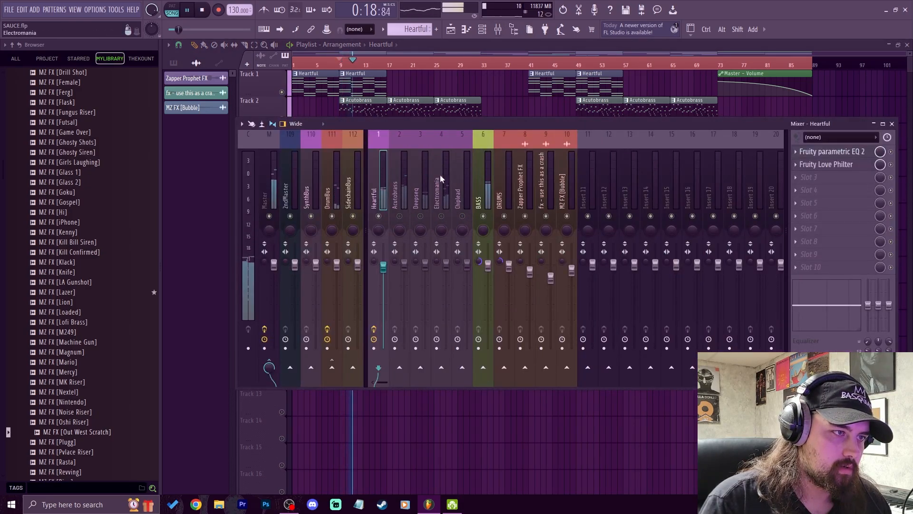
Step: Unmute Acutobrass, lower Heartful's volume fader slightly to balance the two, and stop playback
left_click(398, 187)
left_click(400, 216)
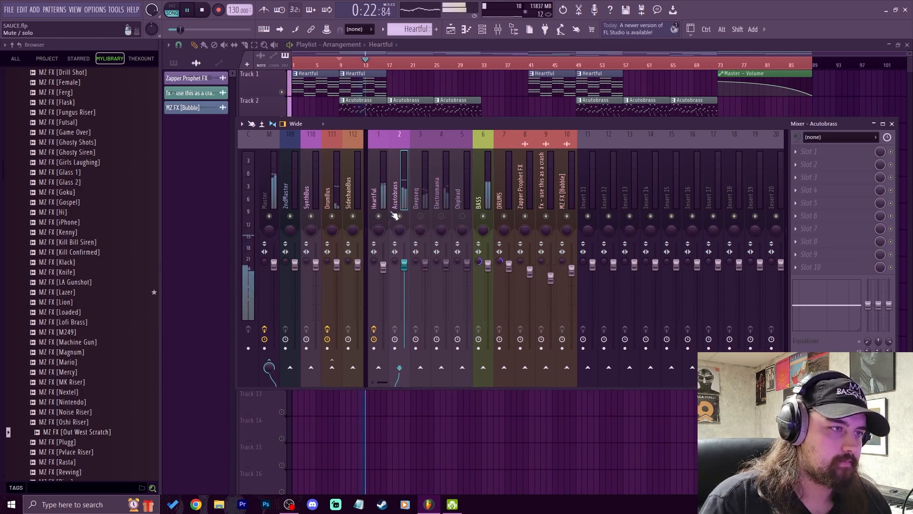
left_click(383, 270)
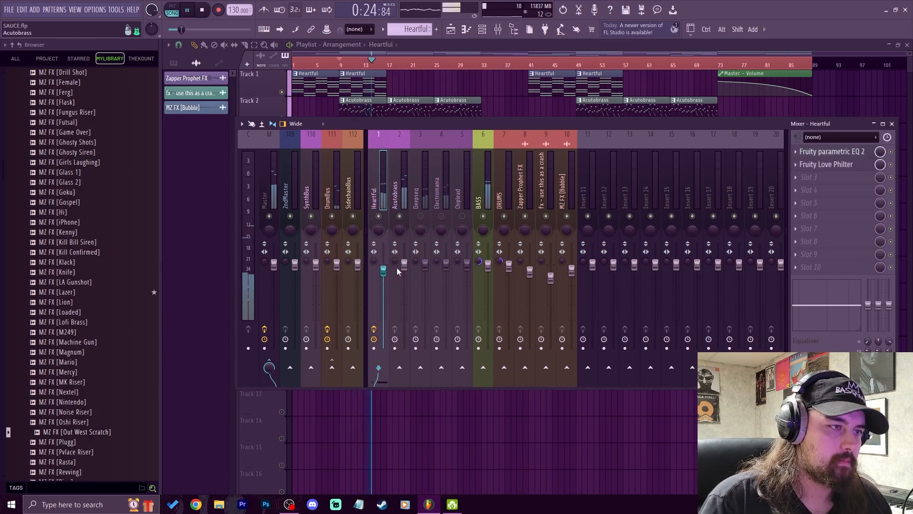
left_click(407, 187)
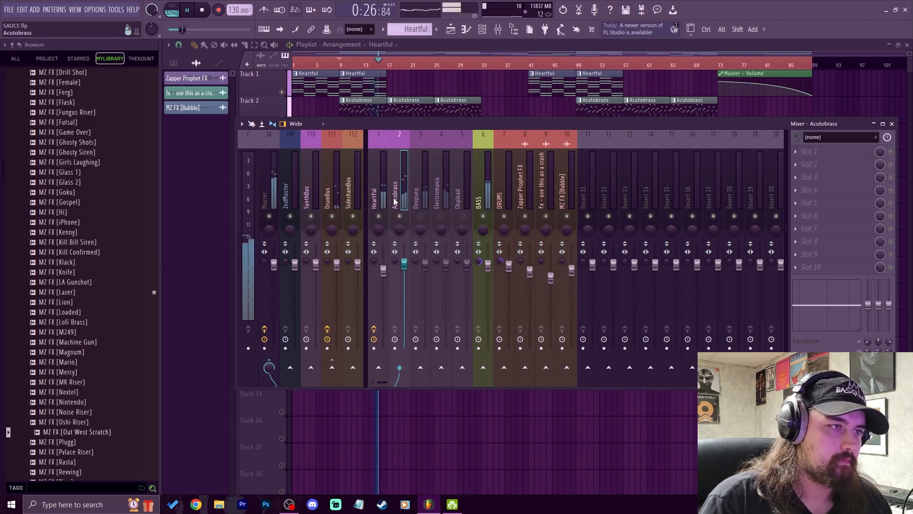
left_click(212, 12)
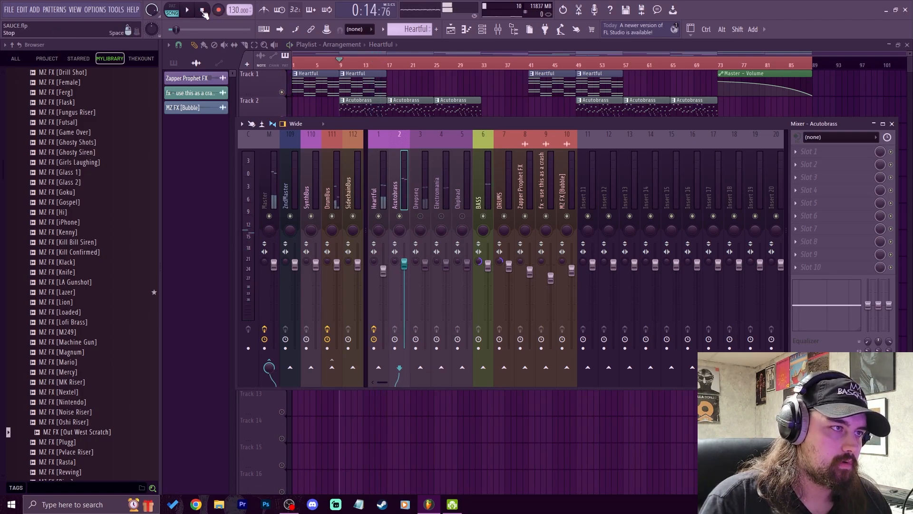
Step: Open Heartful's Fruity parametric EQ 2 as a detached window and arrange it above the mixer
left_click(381, 190)
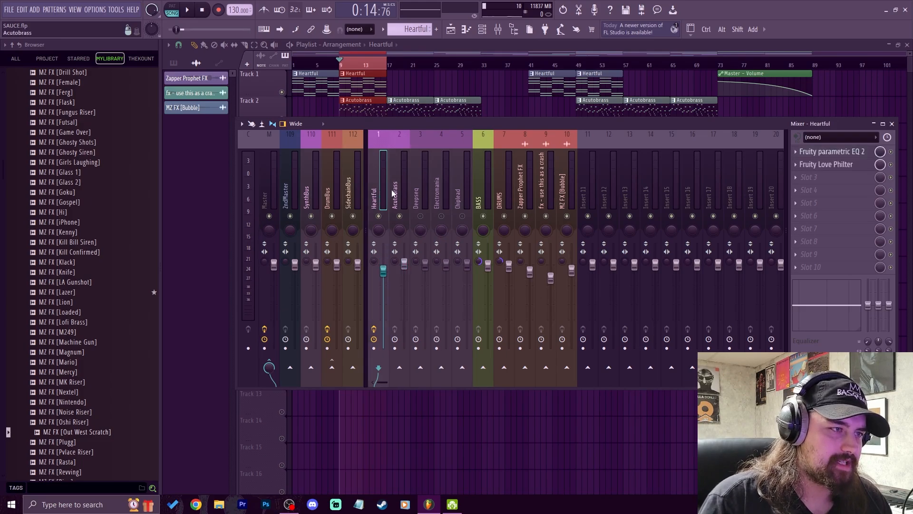
left_click(832, 151)
left_click_drag(438, 95, 328, 97)
left_click(222, 94)
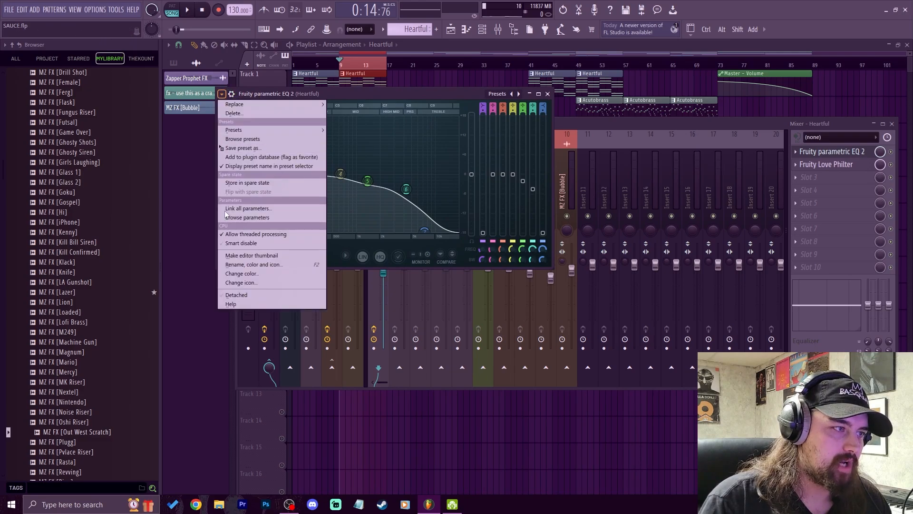
left_click(231, 296)
left_click_drag(434, 94, 431, 63)
left_click_drag(594, 133, 646, 130)
left_click_drag(617, 240, 606, 227)
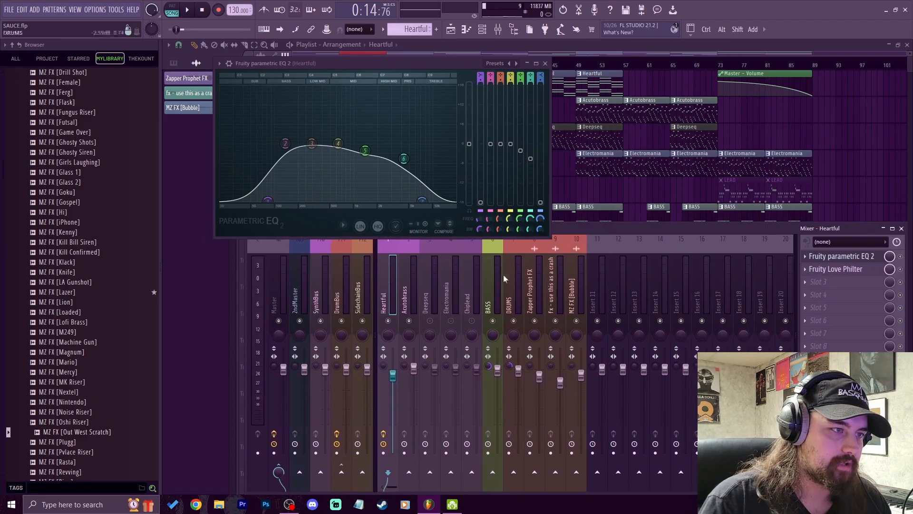
Step: Load Fruity parametric EQ 2 into Acutobrass's first effect slot
left_click(410, 295)
left_click(823, 265)
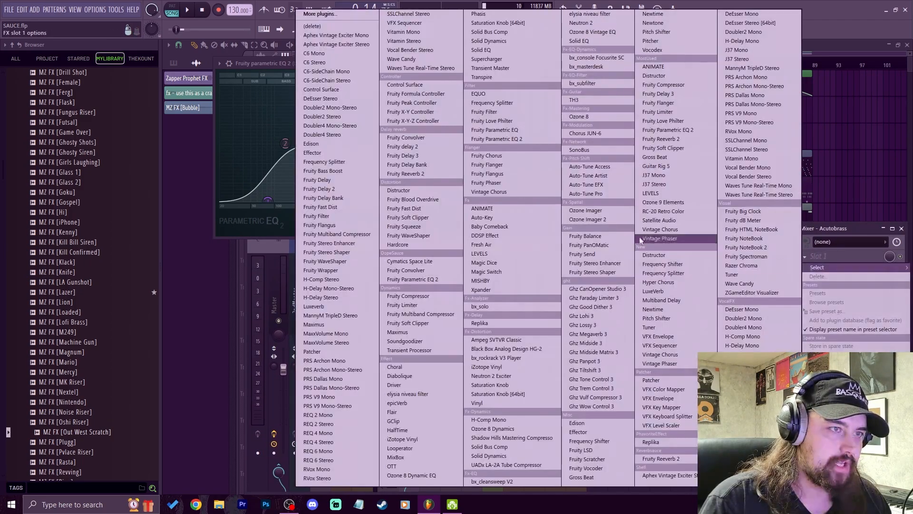
left_click(513, 140)
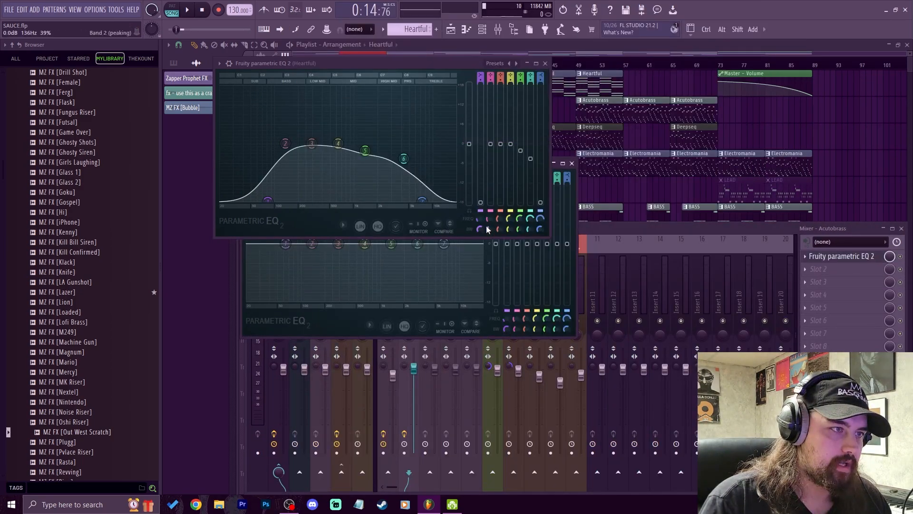
Step: Detach Acutobrass's EQ window and place it side by side with Heartful's EQ
left_click_drag(393, 63, 217, 35)
left_click_drag(451, 164, 720, 145)
left_click(525, 144)
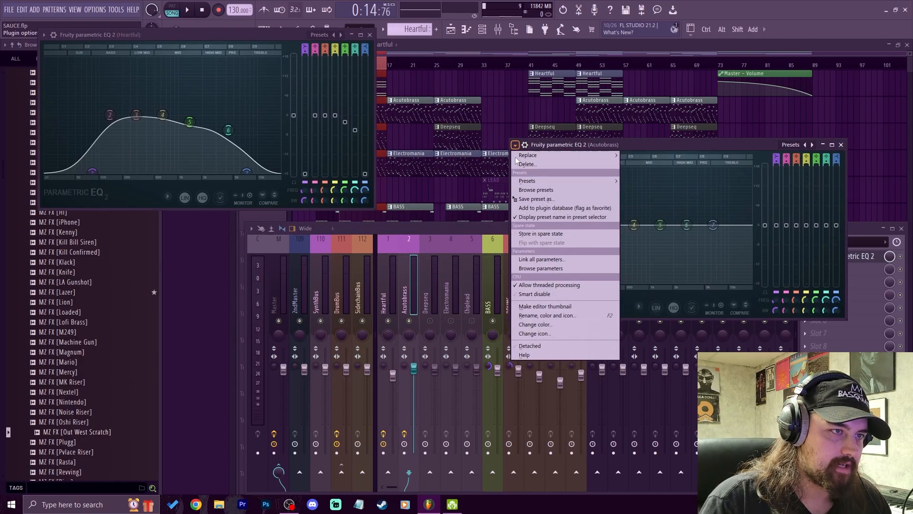
left_click(533, 346)
left_click_drag(239, 34, 365, 141)
left_click(659, 304)
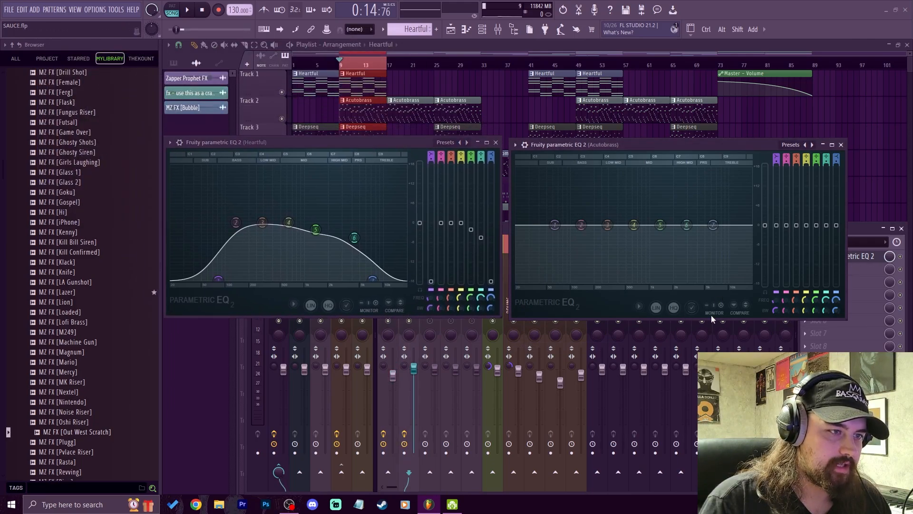
Step: While playing bars 9 to 17, cut Acutobrass's EQ band 1 to -18 dB near 128 Hz and band 4 to about -1.3 dB
key("space")
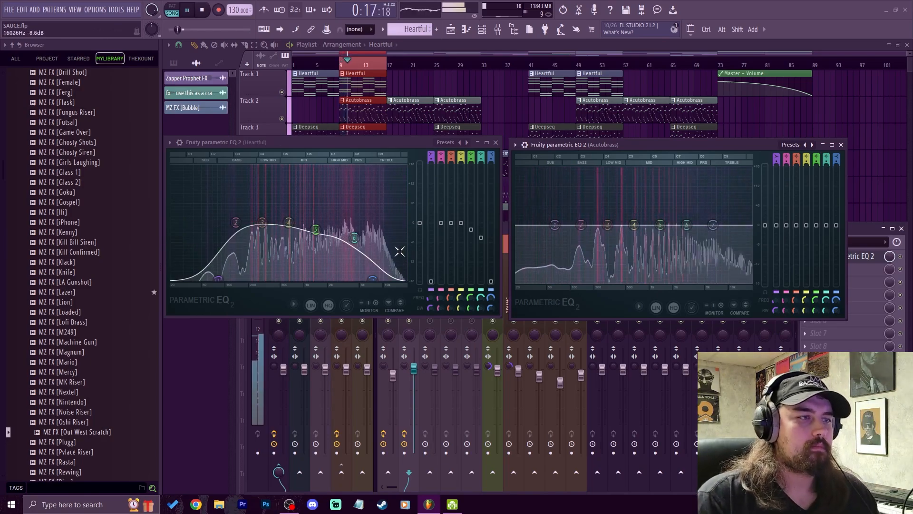
left_click_drag(555, 224, 579, 280)
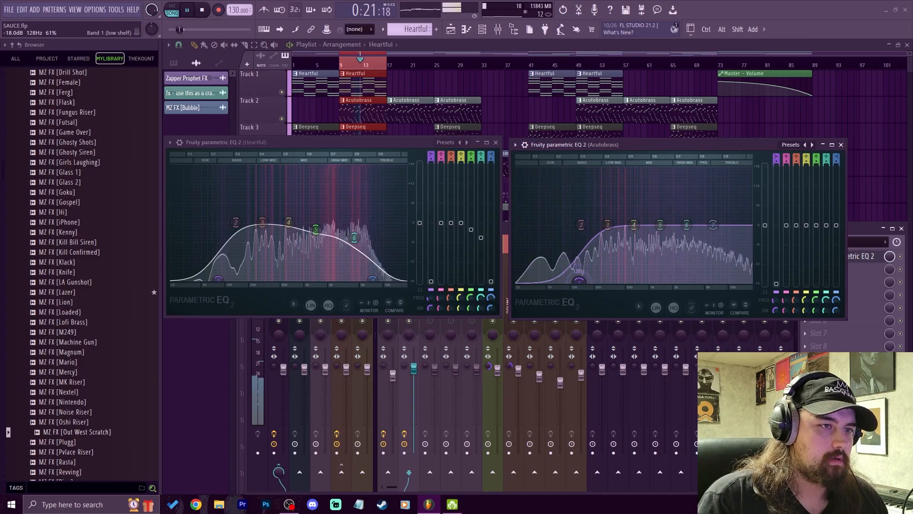
left_click_drag(634, 225, 633, 229)
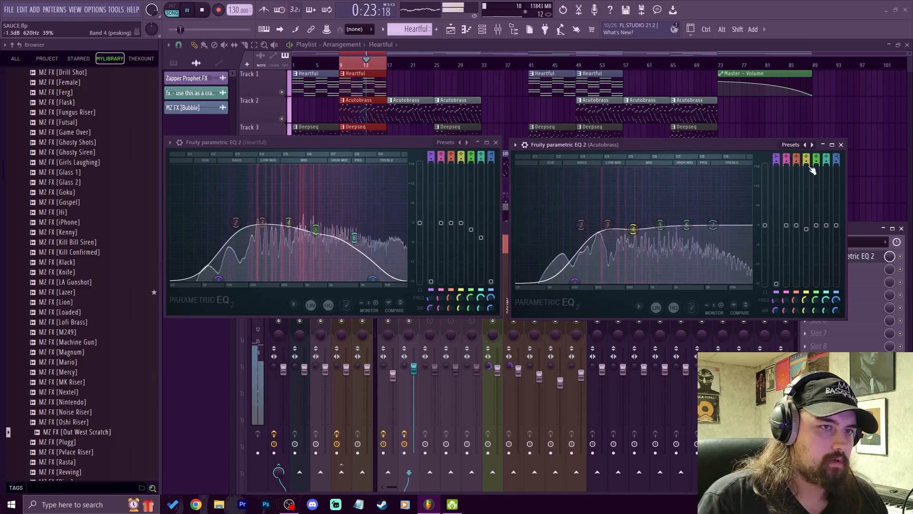
scroll(788, 162, "down", 4)
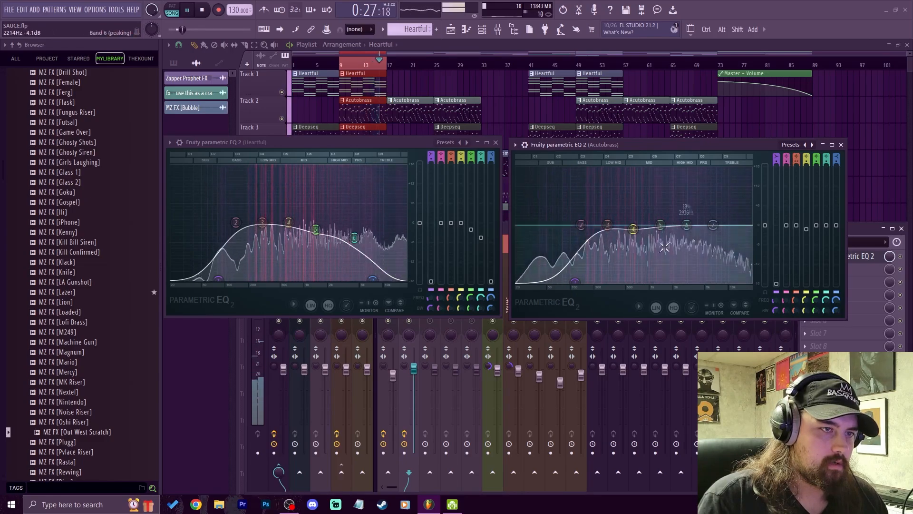
key("space")
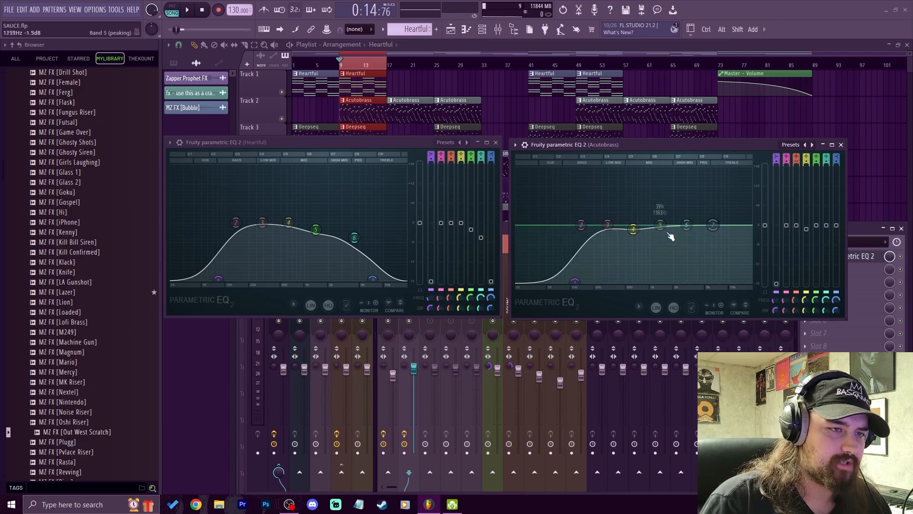
left_click_drag(687, 224, 689, 228)
right_click(690, 229)
left_click(697, 240)
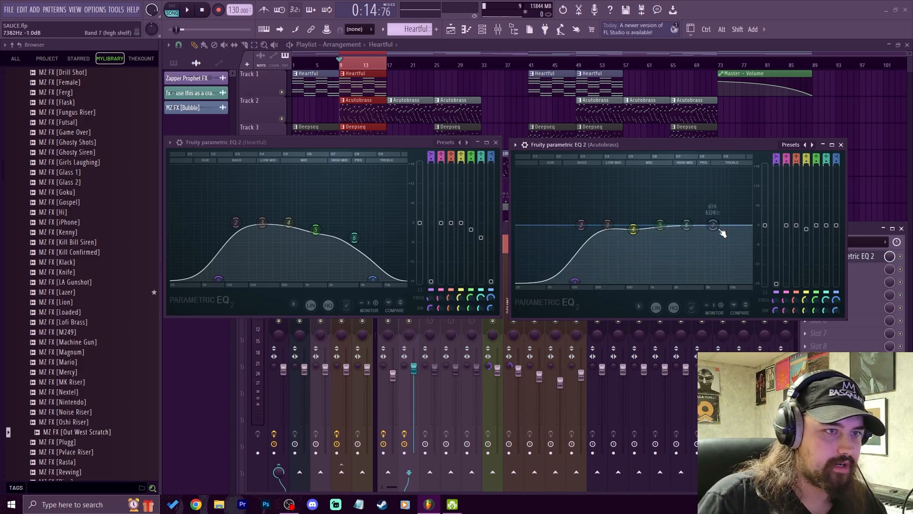
Step: Nudge band 1 of Acutobrass's EQ slightly higher in frequency and change band 2 to a high pass filter
mouse_move(575, 282)
left_mouse_down()
mouse_move(554, 281)
mouse_move(580, 281)
left_mouse_up()
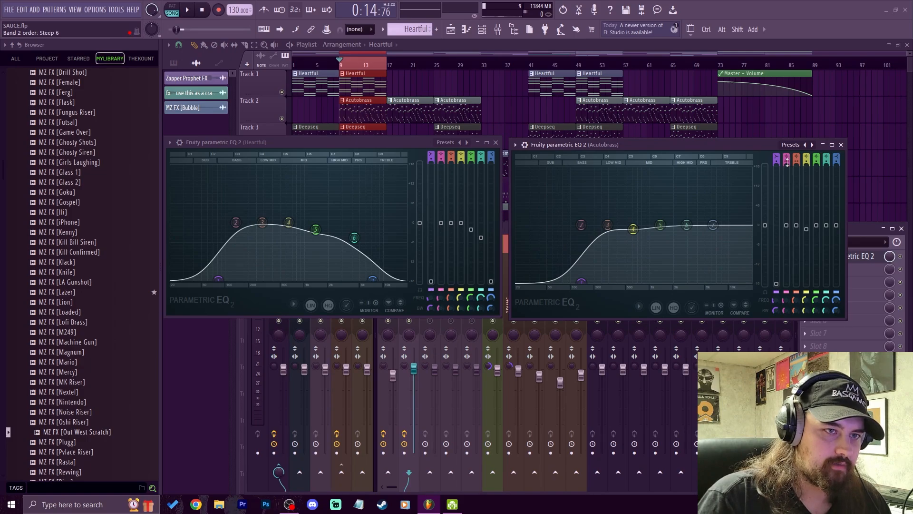
left_click_drag(727, 146, 666, 106)
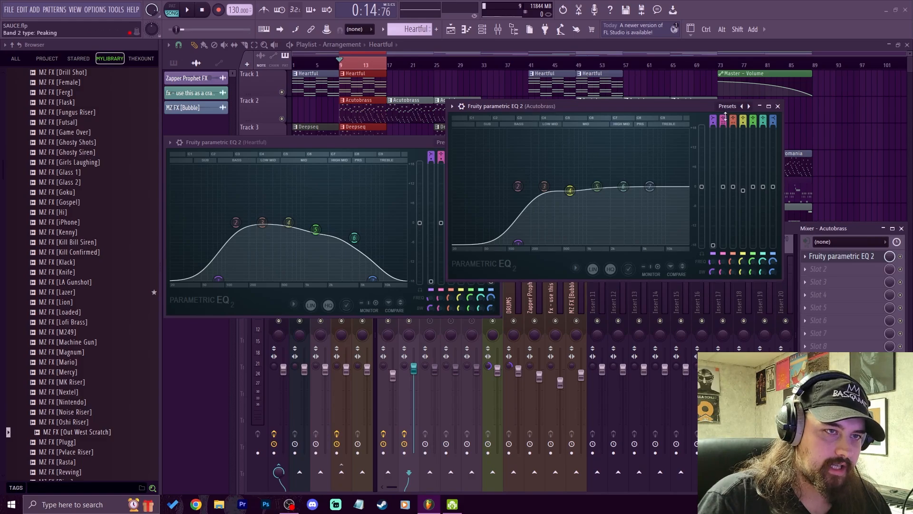
scroll(725, 117, "down", 2)
scroll(725, 117, "up", 1)
scroll(725, 117, "down", 1)
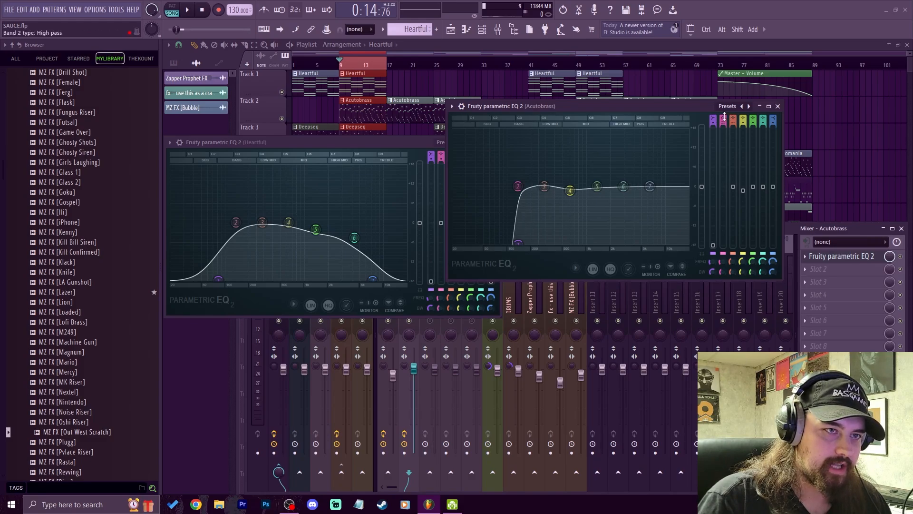
scroll(725, 117, "up", 1)
scroll(725, 117, "down", 1)
mouse_move(518, 241)
left_mouse_down()
mouse_move(517, 212)
mouse_move(517, 236)
left_mouse_up()
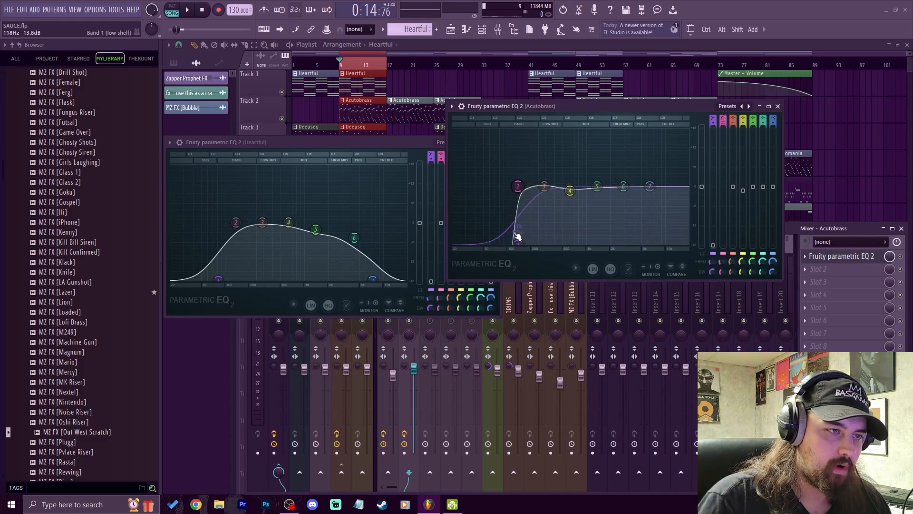
Step: Lower Acutobrass's band 2 high pass to about 99 Hz and adjust its bandwidth while the loop plays, then stop
key("space")
left_click_drag(519, 187, 507, 188)
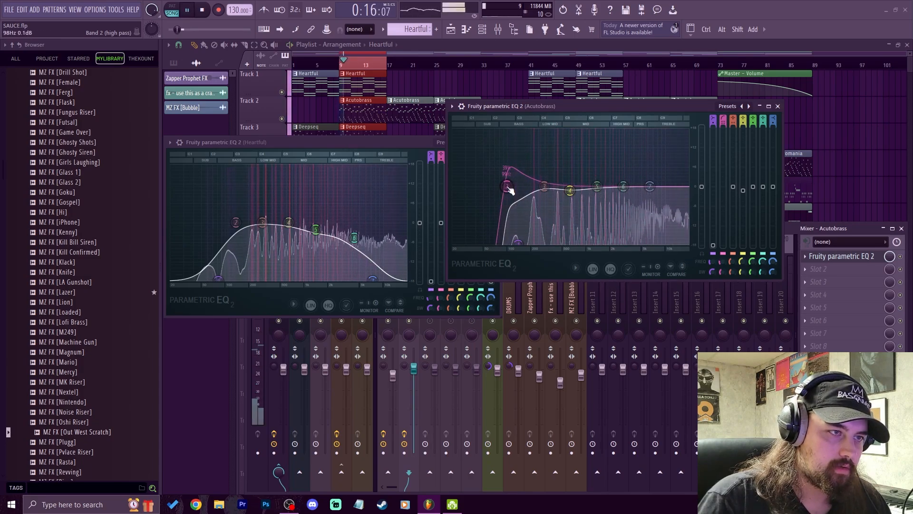
scroll(509, 188, "down", 5)
key("space")
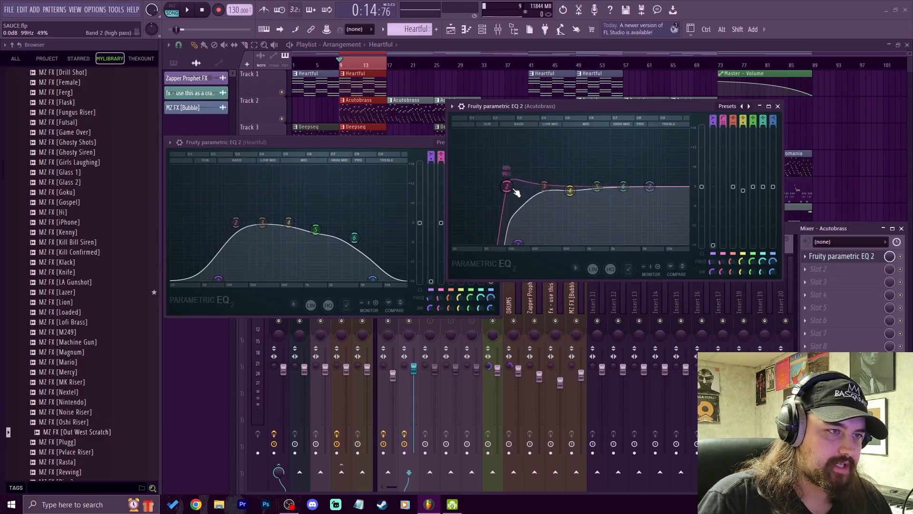
Step: Resume playback, fine-tune Acutobrass's high pass in band 2, and shift the band 1 low shelf down to about 75 Hz
left_click(507, 187)
key("space")
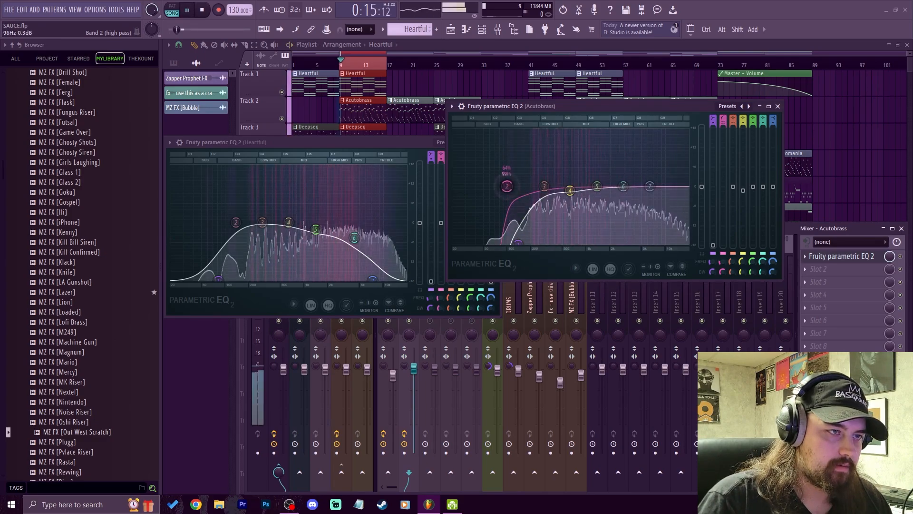
left_click_drag(509, 188, 513, 187)
left_click_drag(518, 241, 502, 249)
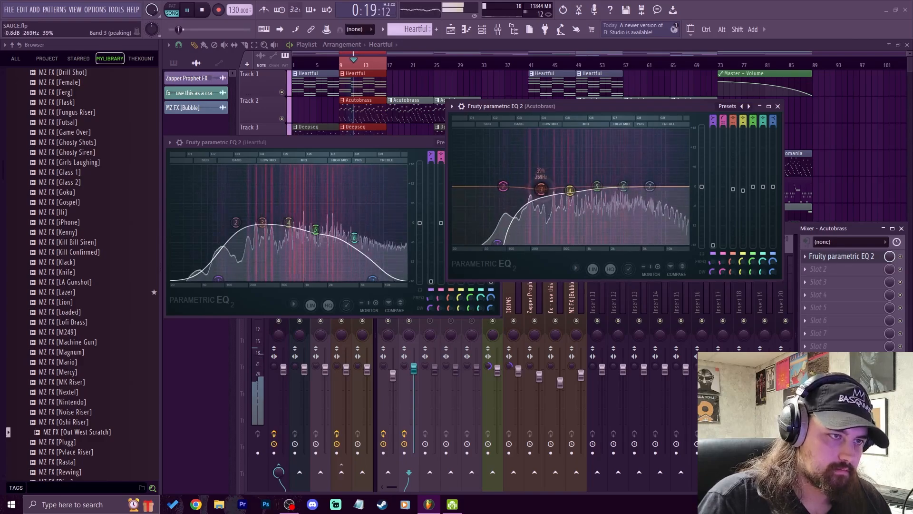
Step: Cut Acutobrass's band 7 high shelf to -18 dB near 12929 Hz and dip band 5 in the upper mids
left_click_drag(649, 187, 680, 244)
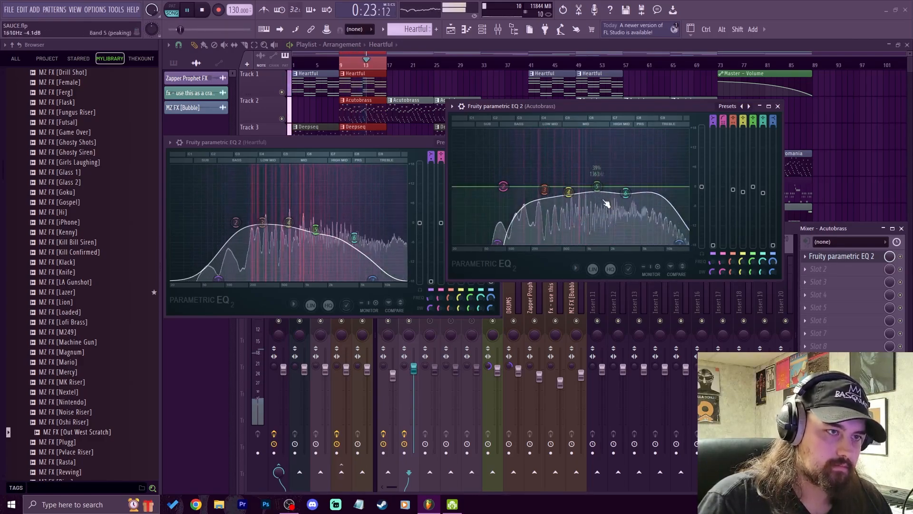
left_click_drag(597, 187, 609, 207)
left_click_drag(680, 243, 674, 244)
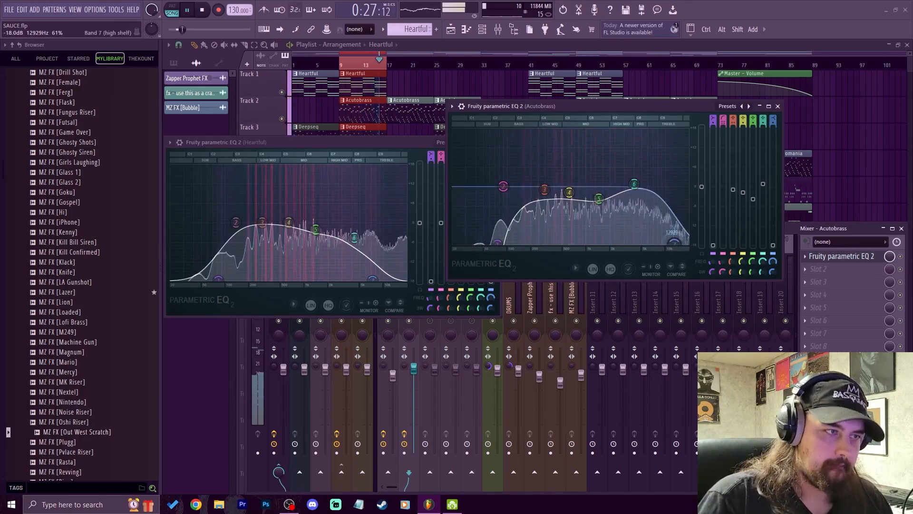
Step: Lower Heartful's EQ band 5 to about -4.2 dB at 1602 Hz, stop playback and close both EQ windows
left_click_drag(318, 231, 351, 239)
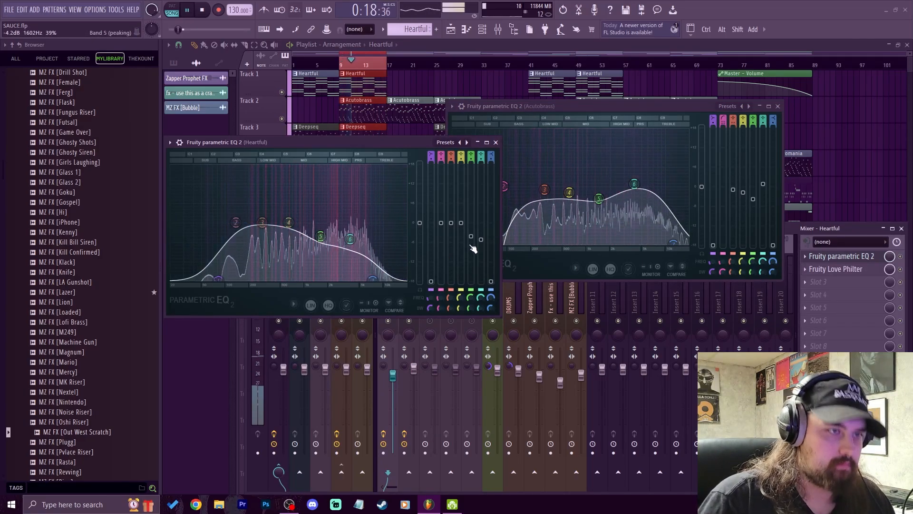
left_click(496, 142)
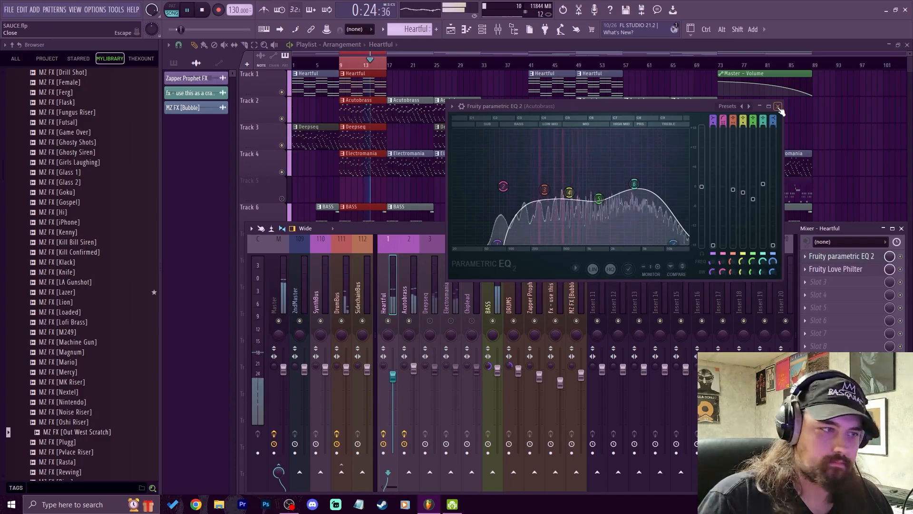
key("space")
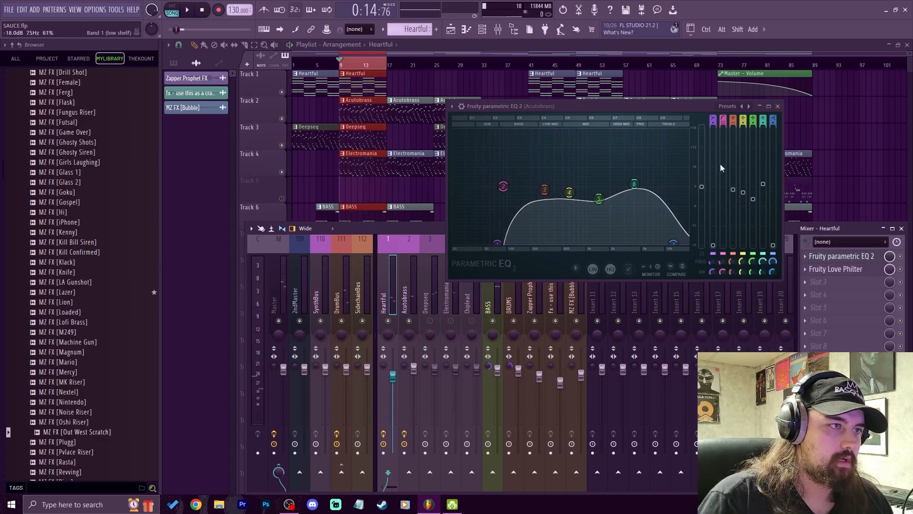
left_click(778, 107)
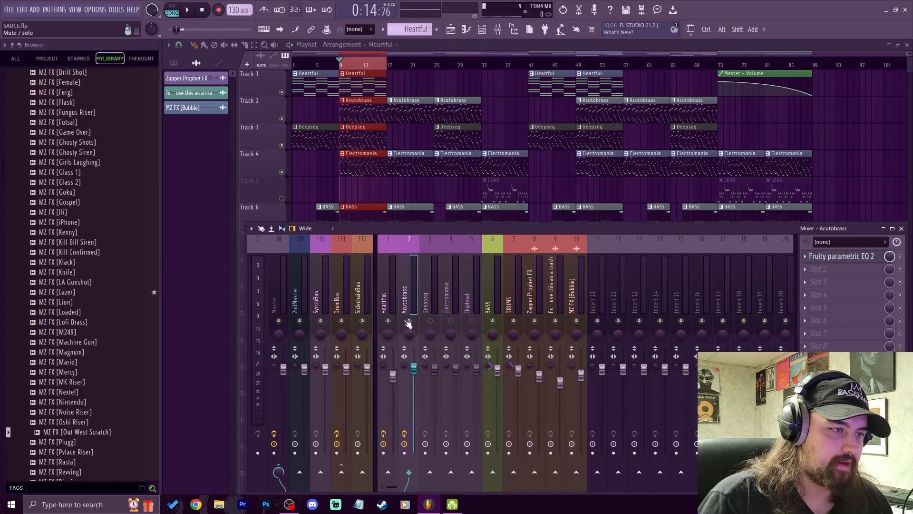
Step: Reposition the mixer higher over the playlist and pan Acutobrass about 36% right
left_click_drag(427, 229, 432, 107)
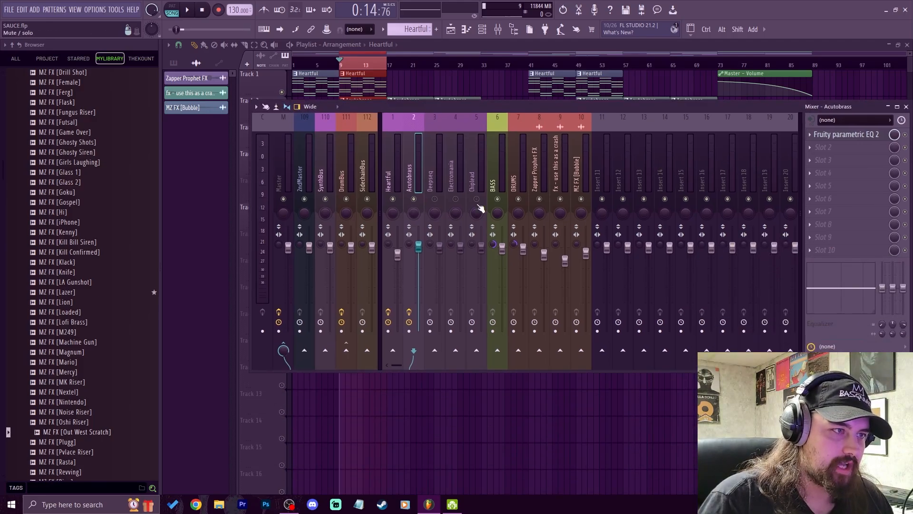
right_click(417, 246)
left_click(419, 249)
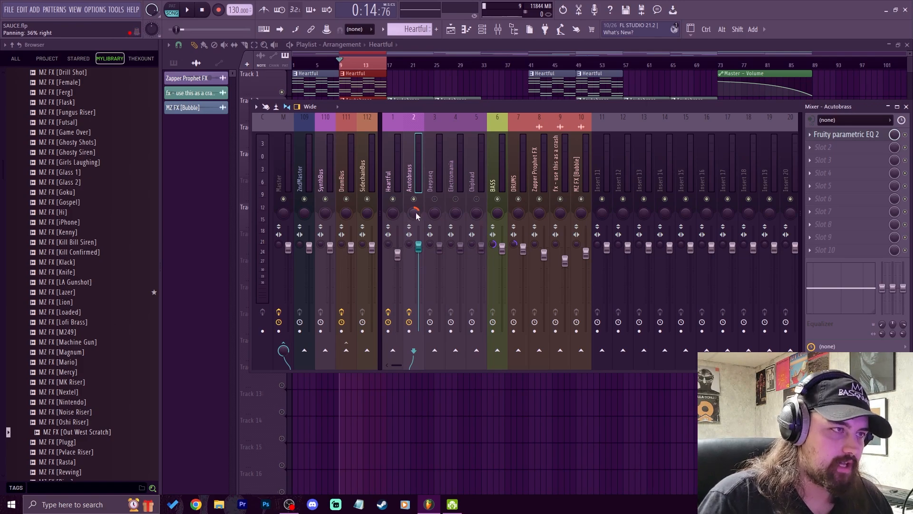
Step: Pan Heartful slightly left while the loop plays, stop playback, and toggle Heartful's solo on and off
key("space")
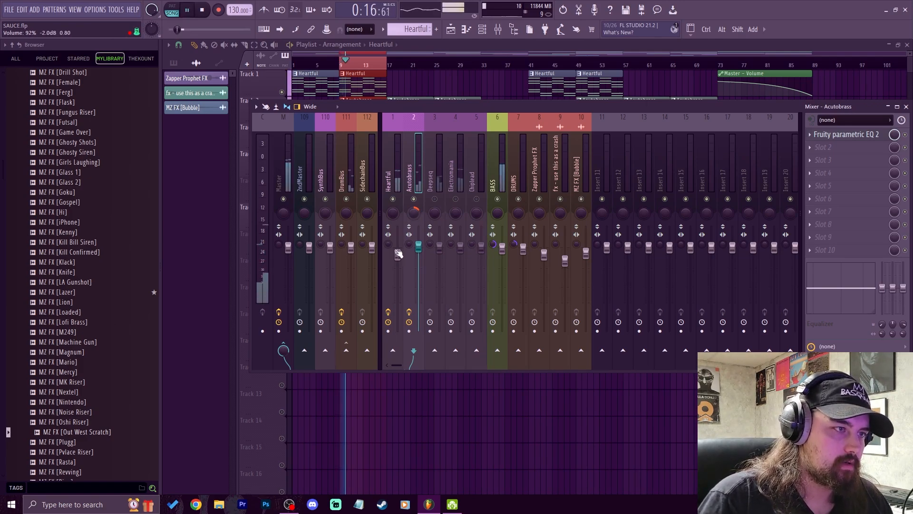
left_click_drag(393, 213, 392, 222)
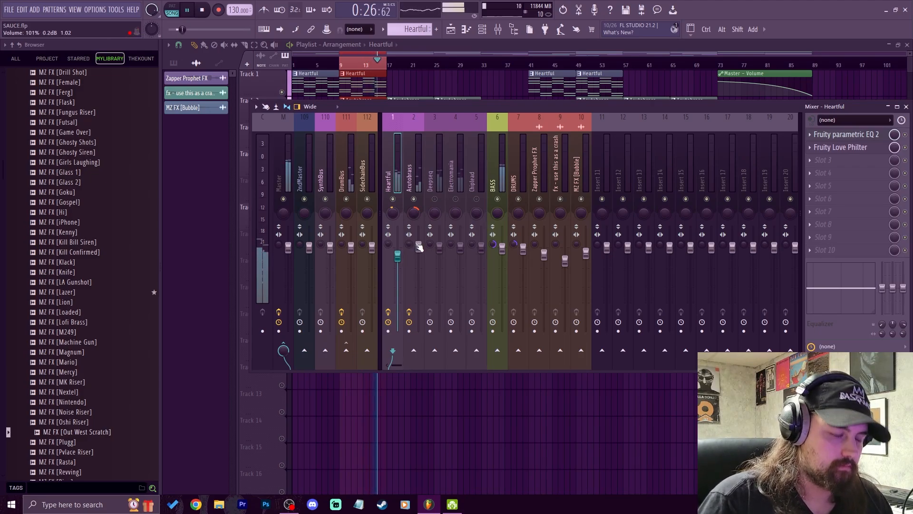
left_click(207, 11)
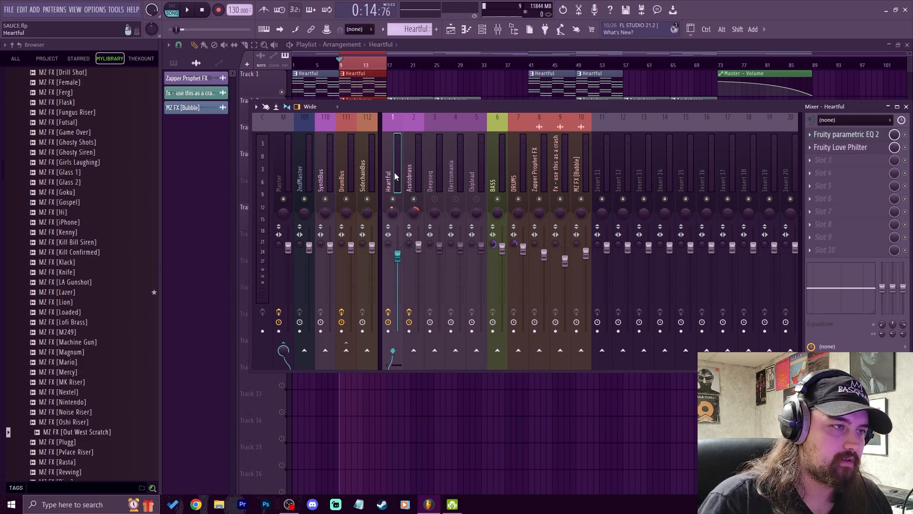
right_click(394, 200)
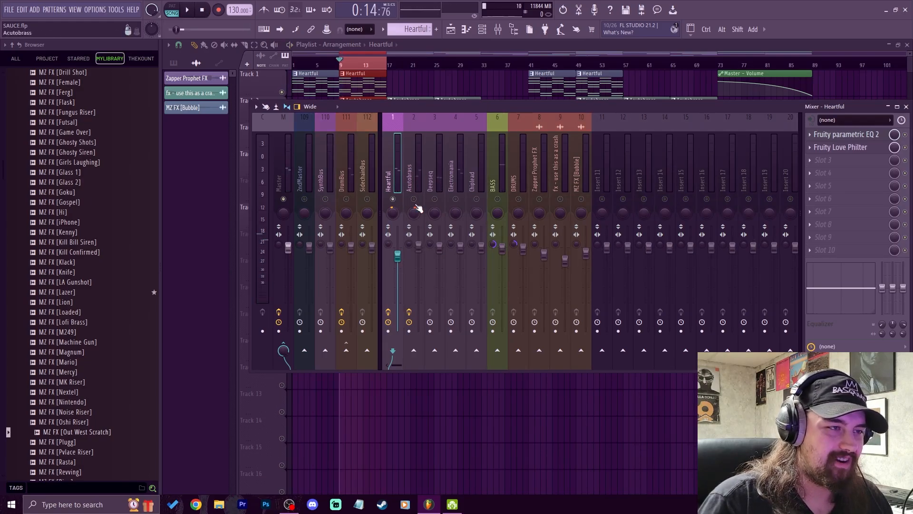
right_click(401, 198)
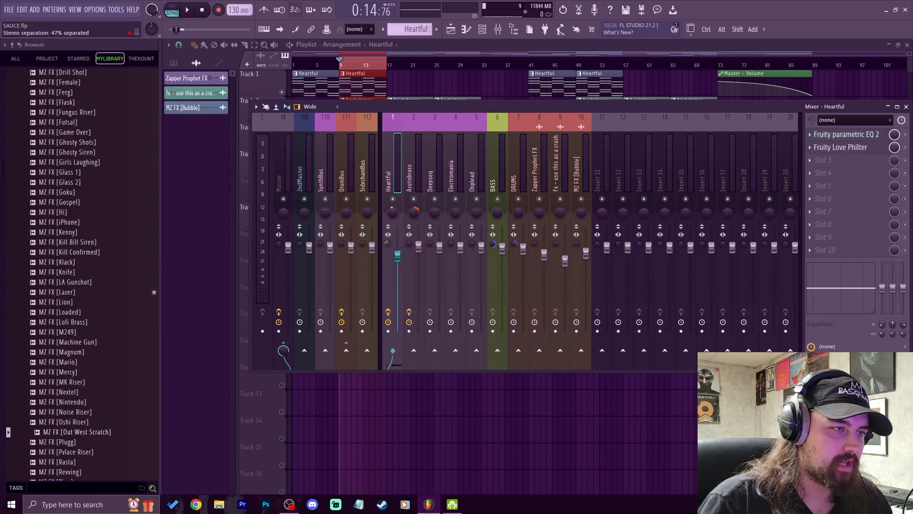
Step: Widen the stereo separation of Heartful to about 47% and Acutobrass to about 45% separated, checking them during playback
left_click_drag(409, 245, 409, 241)
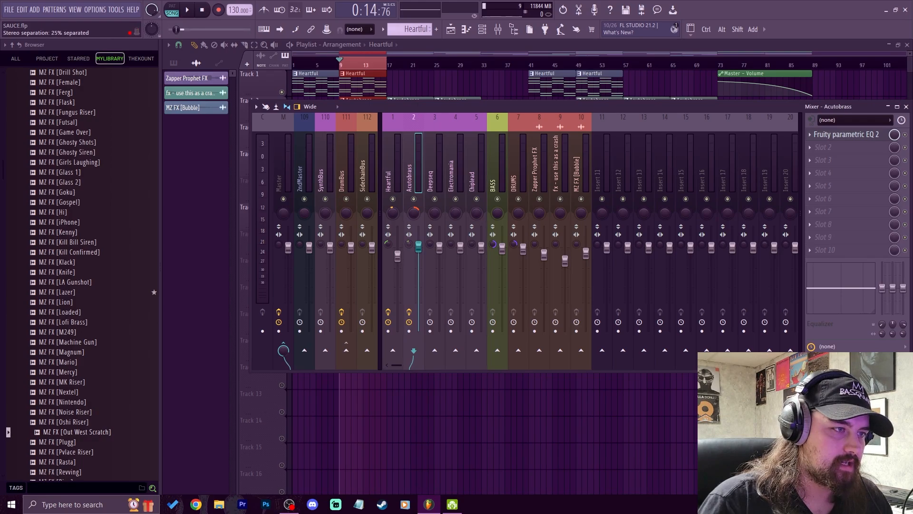
key("space")
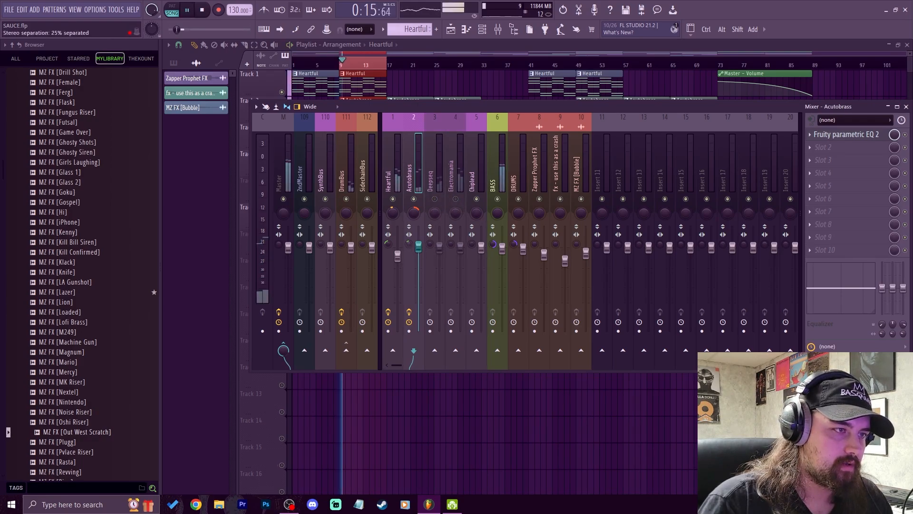
left_click_drag(409, 238, 409, 235)
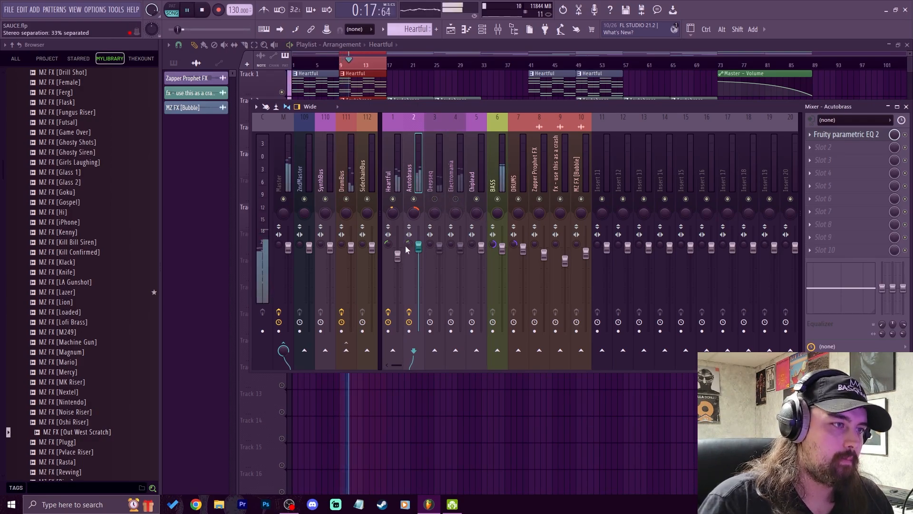
left_click(386, 243)
right_click(386, 244)
left_click(409, 156)
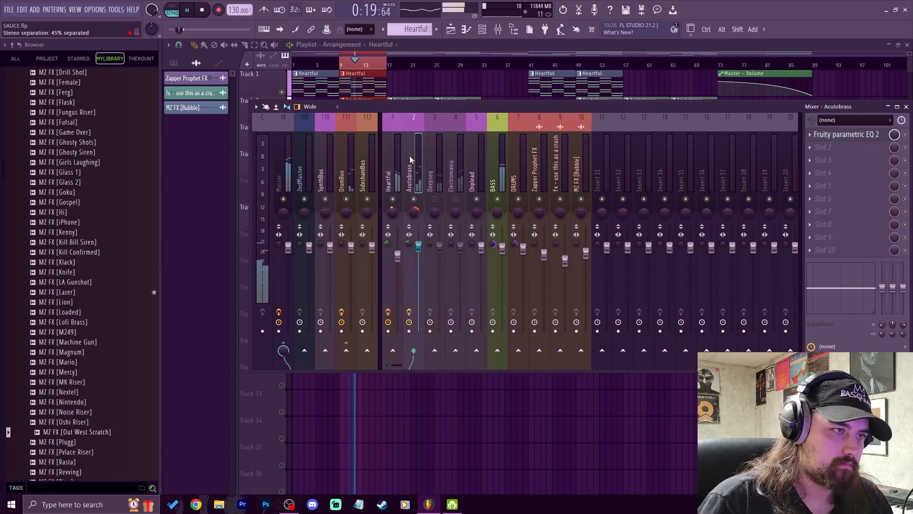
Step: Bring Deepseq into the mix, set its stereo separation to 12% separated and lower its volume to about -2.0 dB
left_click(437, 186)
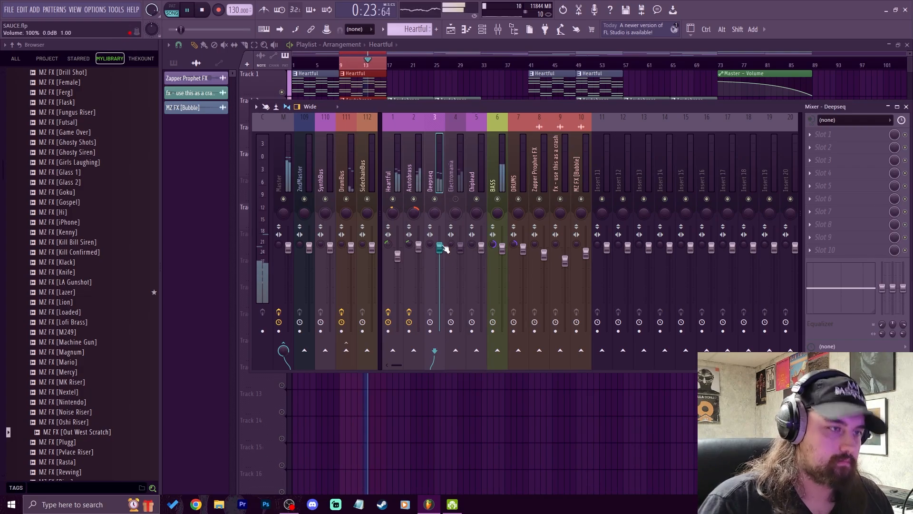
left_click_drag(445, 249, 445, 257)
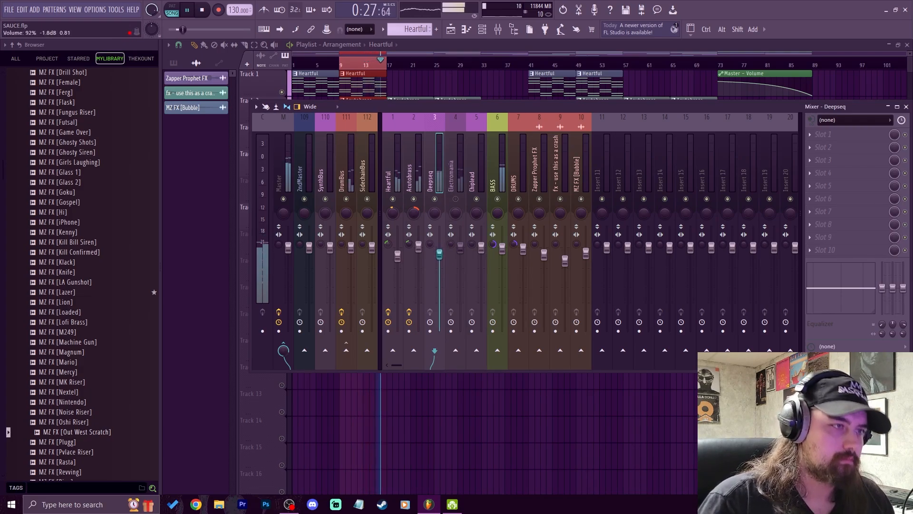
key("space")
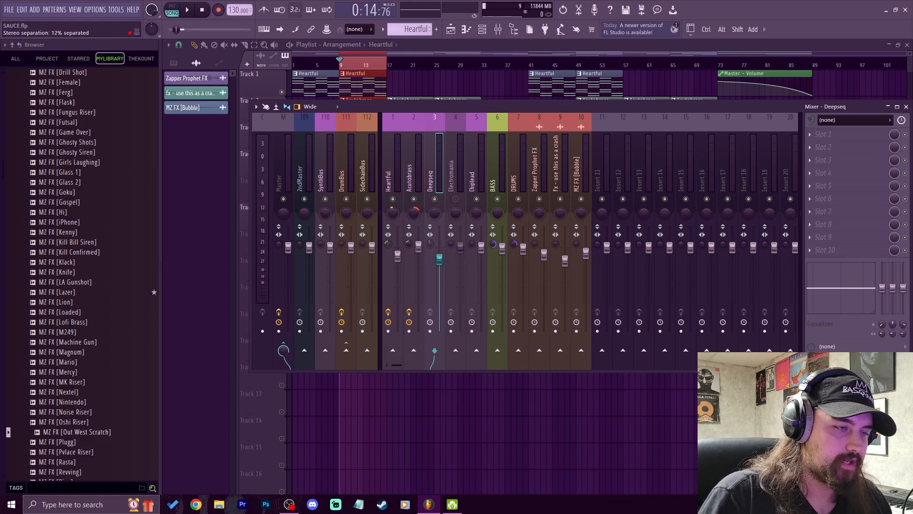
key("space")
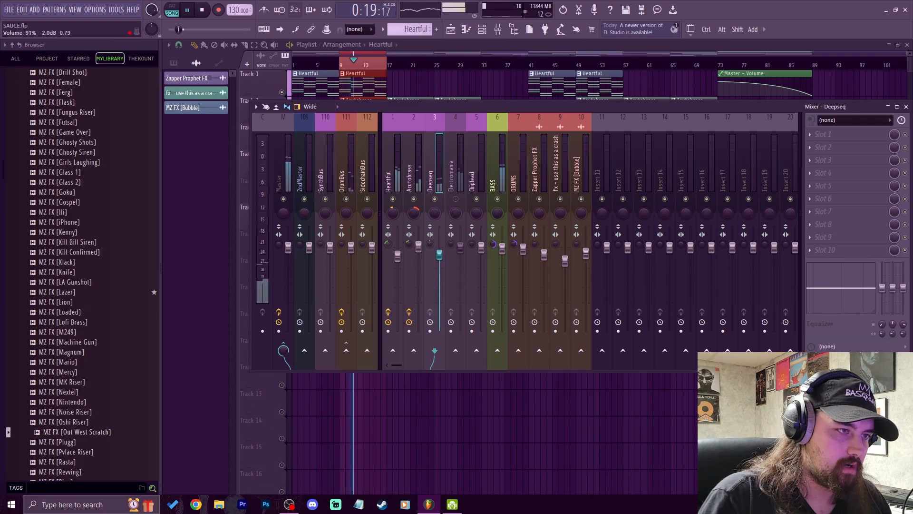
left_click_drag(439, 258, 439, 254)
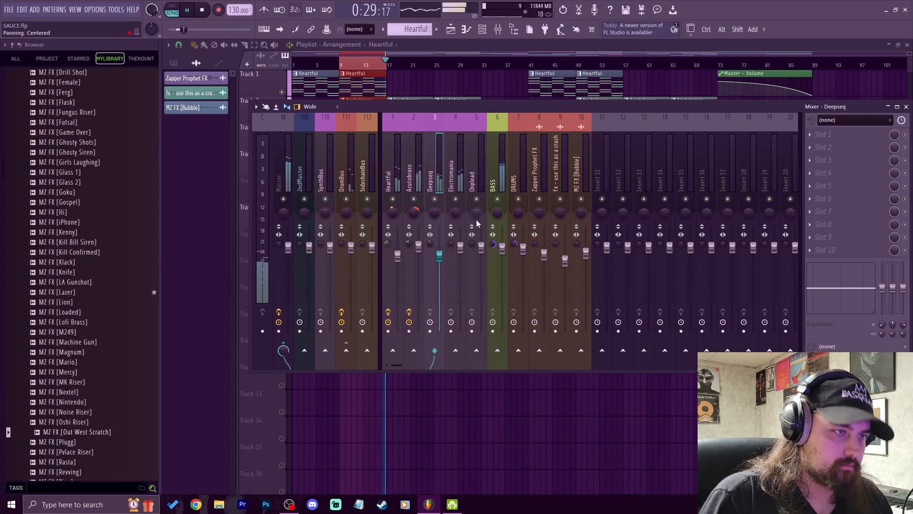
Step: Lower Electromania's volume to about -0.6 dB and audition it both soloed and within the full mix
left_click(461, 246)
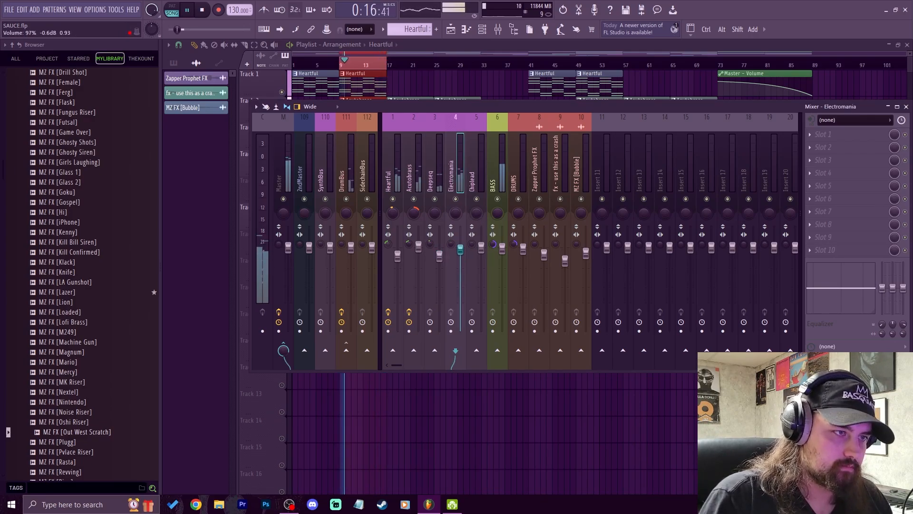
right_click(456, 199)
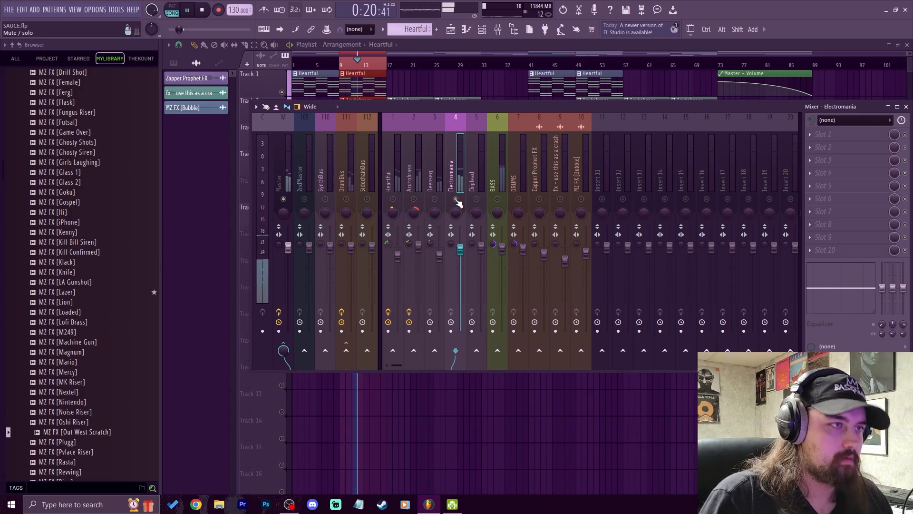
key("space")
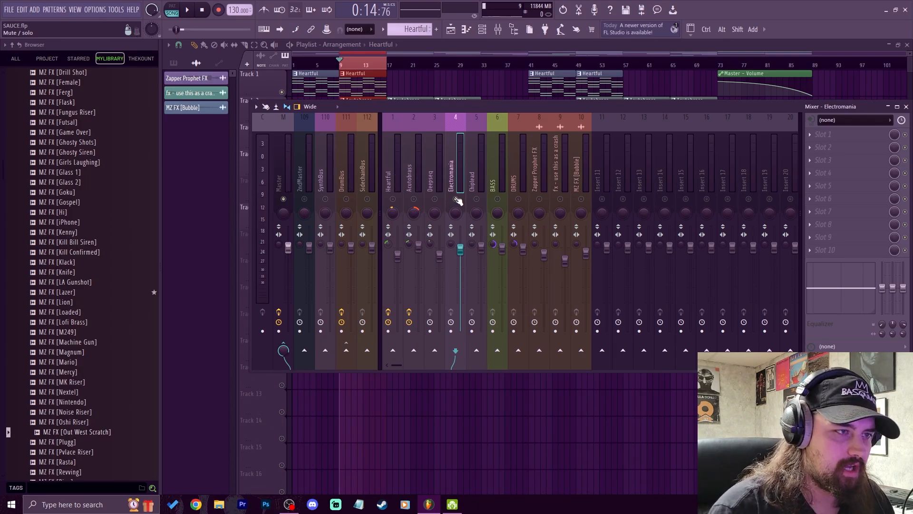
key("space")
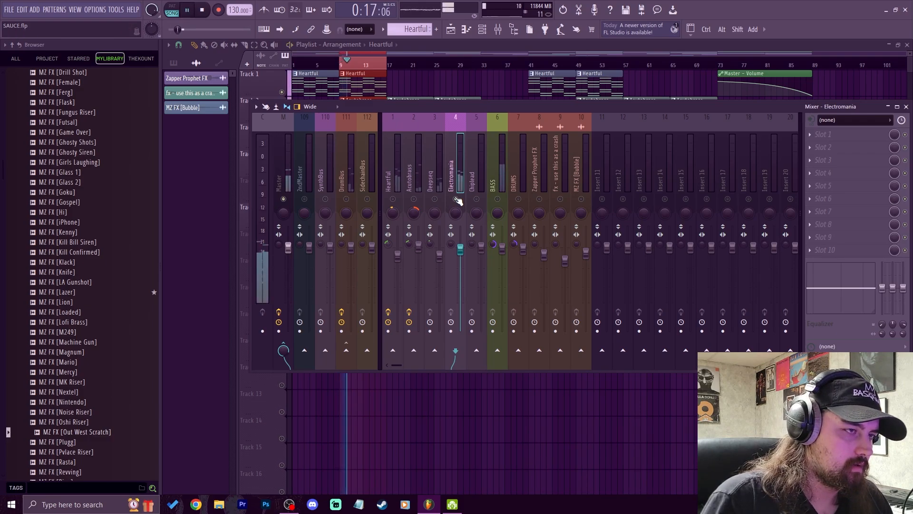
key("space")
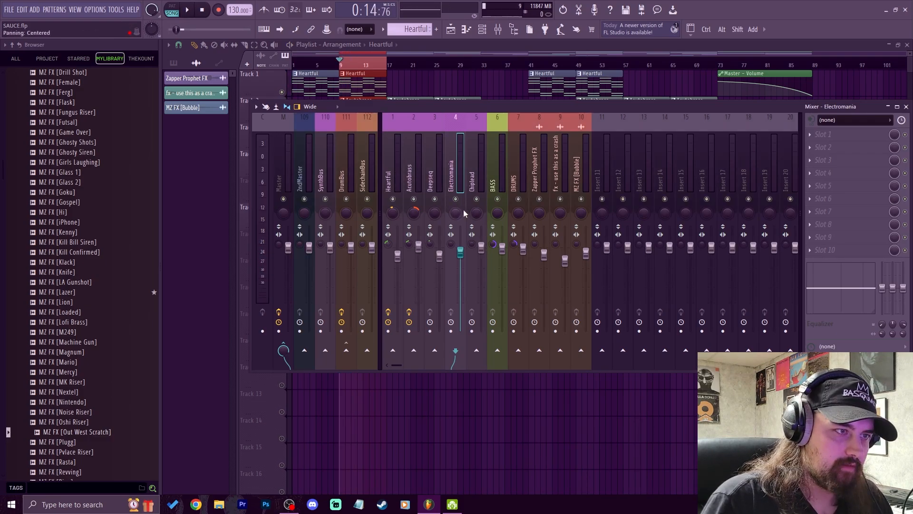
key("space")
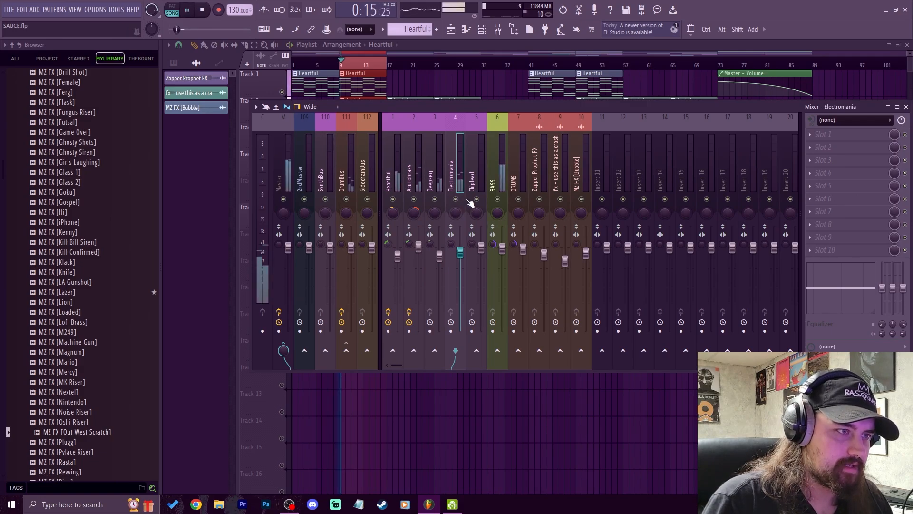
key("space")
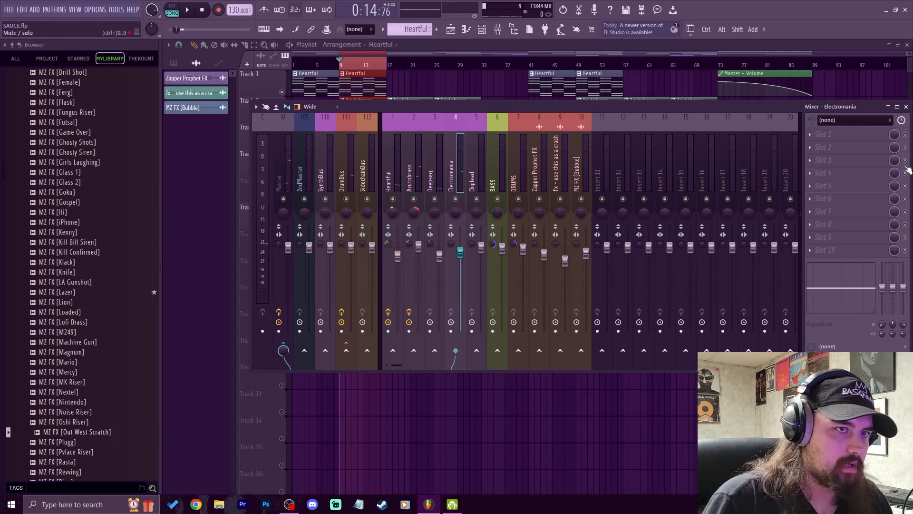
Step: Add Fruity parametric EQ 2 to Electromania, cut band 1 to about -17.6 dB near 128 Hz and slightly lower bands 2 and 3
left_click(838, 138)
left_click(523, 143)
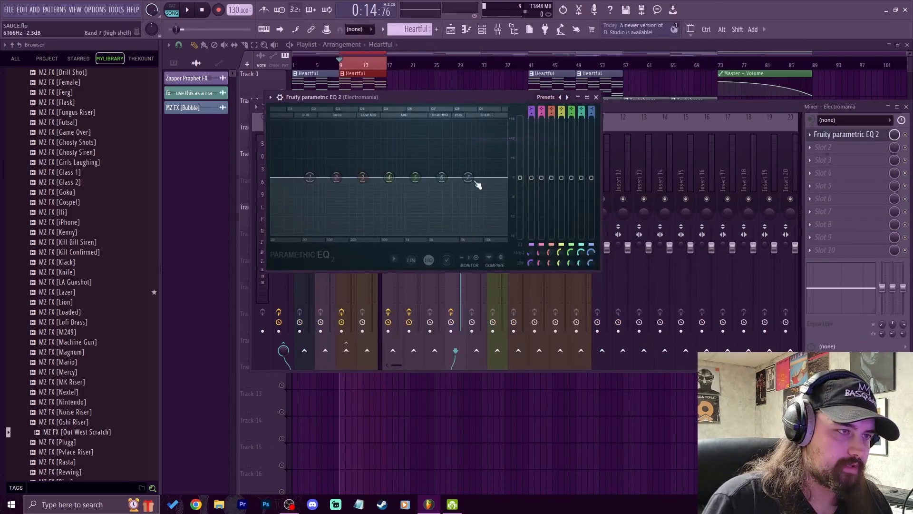
left_click_drag(311, 177, 334, 235)
key("space")
left_click_drag(339, 177, 369, 184)
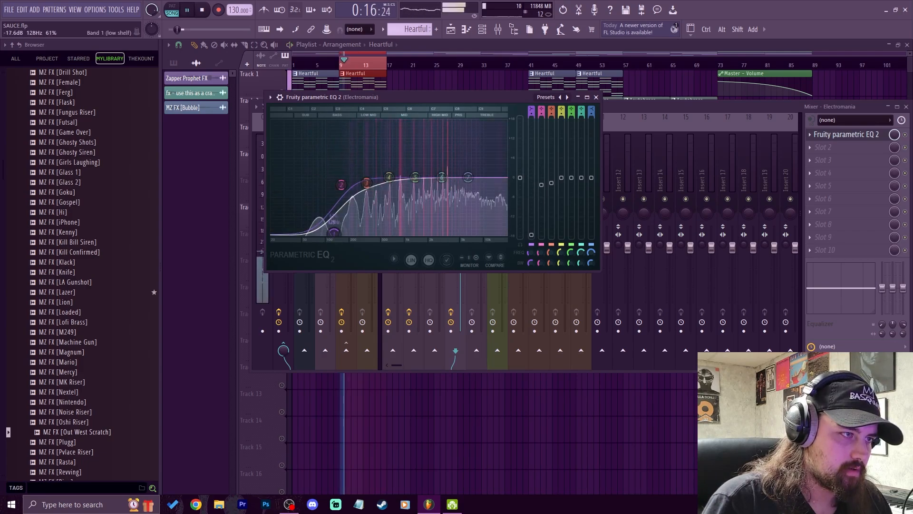
left_click_drag(335, 234, 337, 233)
Step: Boost Electromania's EQ band 6, lower band 7 to about -4.5 dB at 9340 Hz, and settle band 5 near -0.3 dB at 2037 Hz
left_click_drag(417, 180, 500, 196)
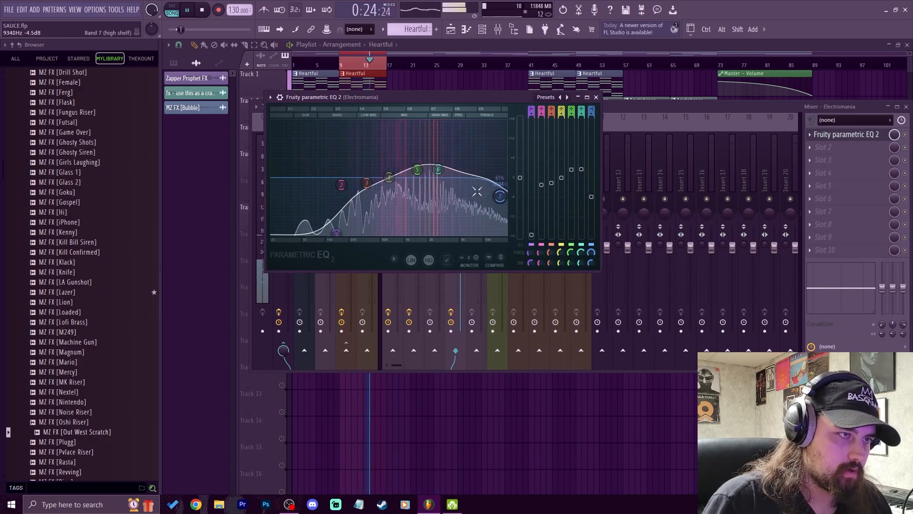
left_click_drag(438, 169, 445, 171)
left_click_drag(417, 170, 421, 177)
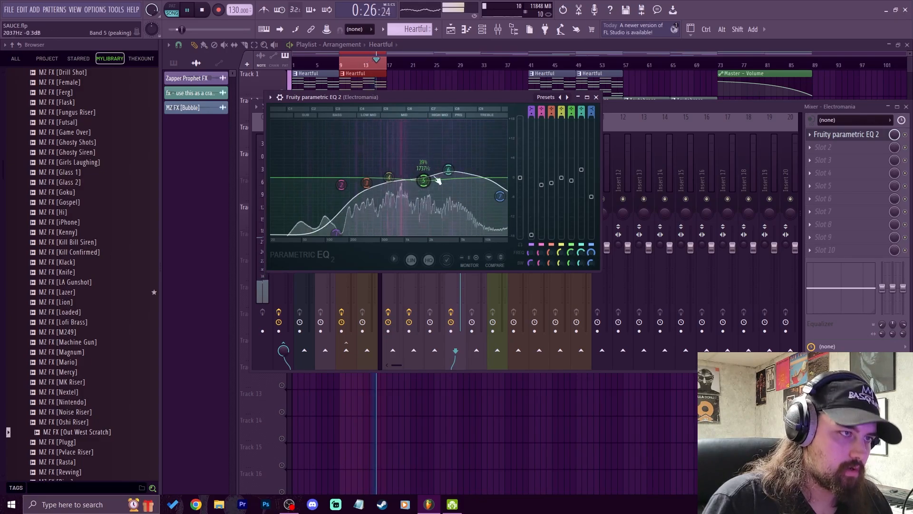
left_click(636, 108)
key("Left")
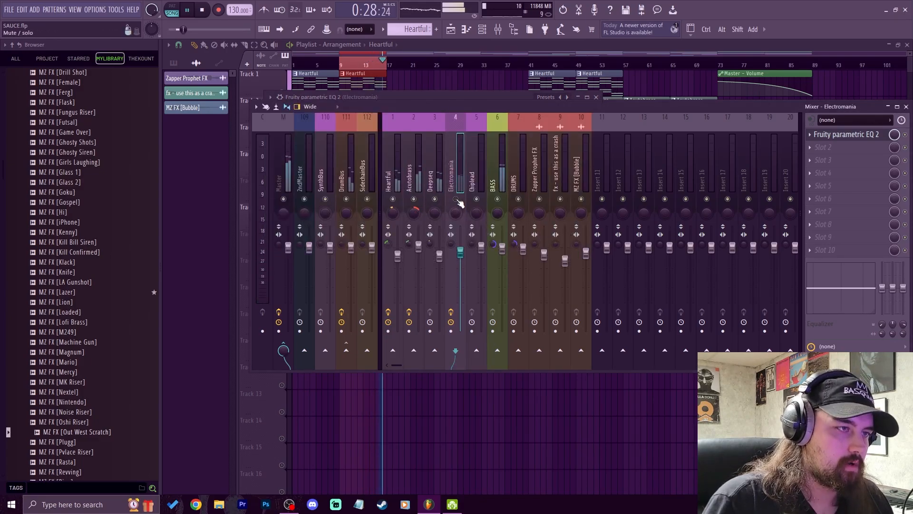
Step: Pan Electromania slightly off centre, widen its stereo separation to about 39% separated, and lower its volume past -1.6 dB
left_click(456, 253)
left_click_drag(451, 244, 456, 215)
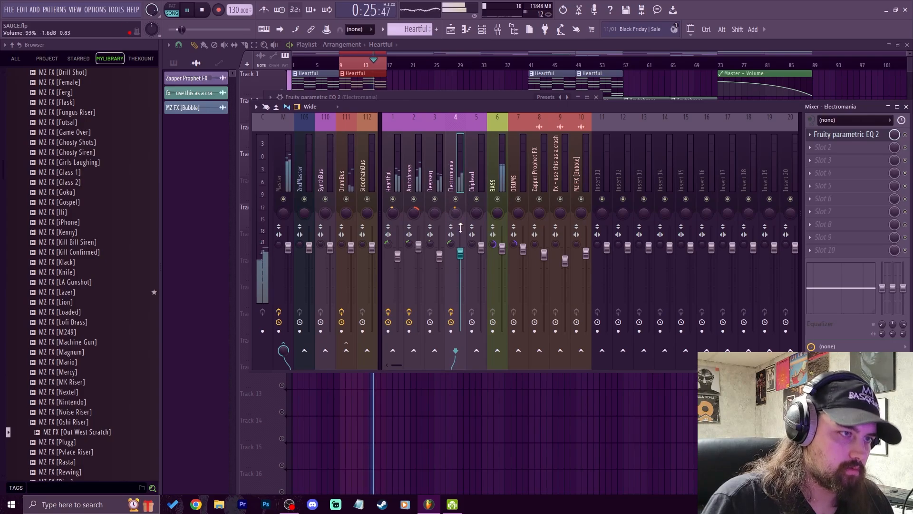
left_click_drag(459, 253, 451, 243)
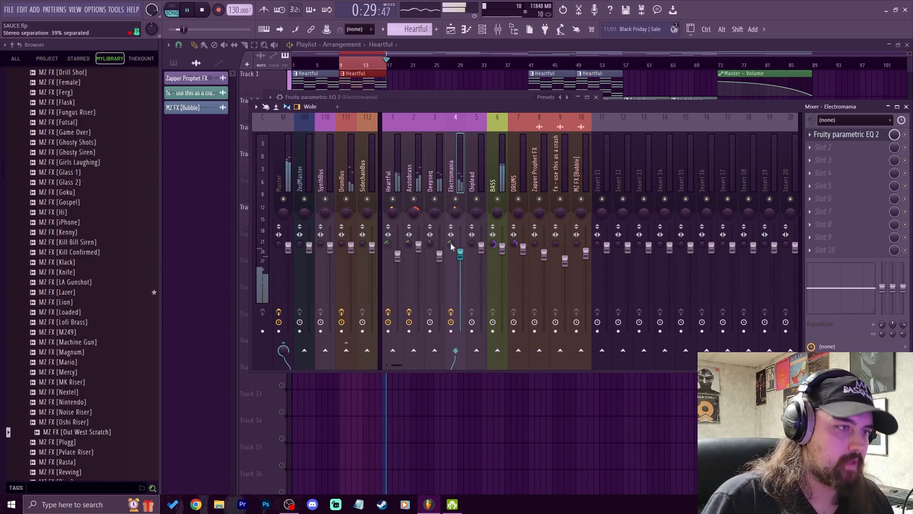
left_click_drag(459, 255, 460, 258)
left_click(205, 9)
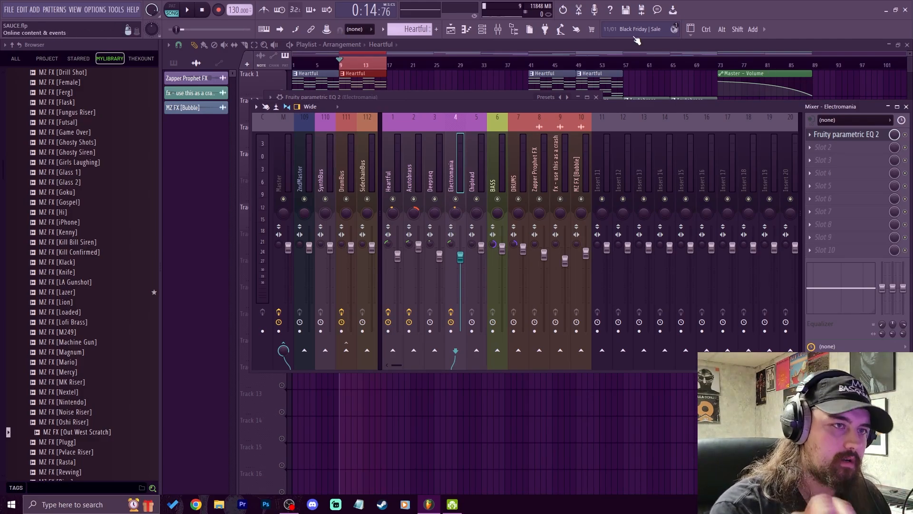
Step: Listen to the full mix and look through the effects available for the BASS track's first slot
key("space")
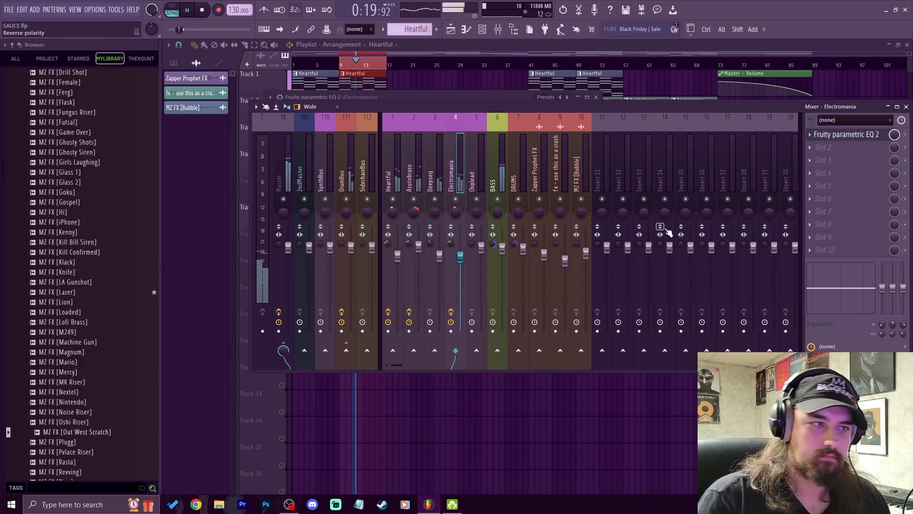
left_click(494, 182)
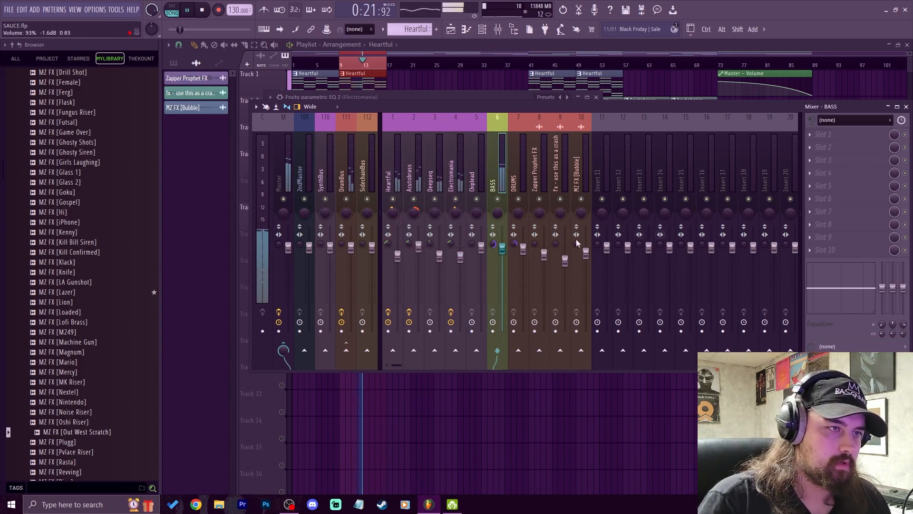
key("space")
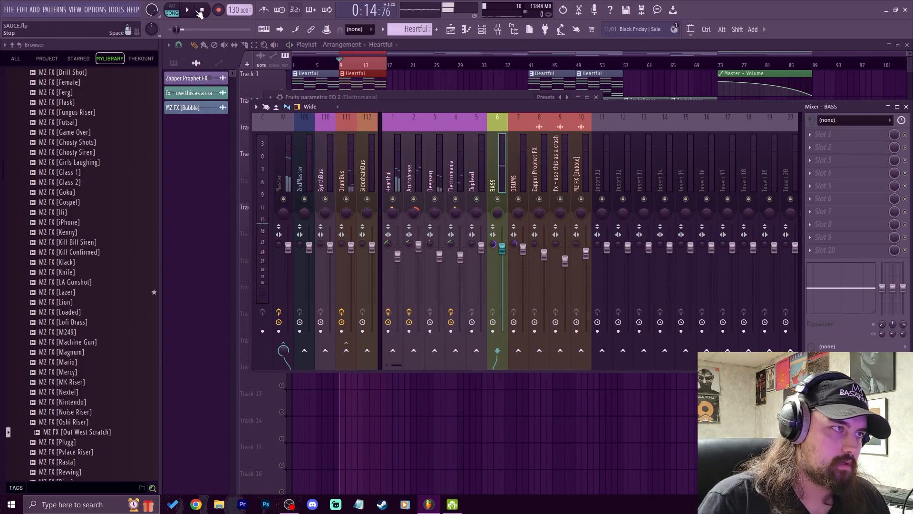
left_click(823, 135)
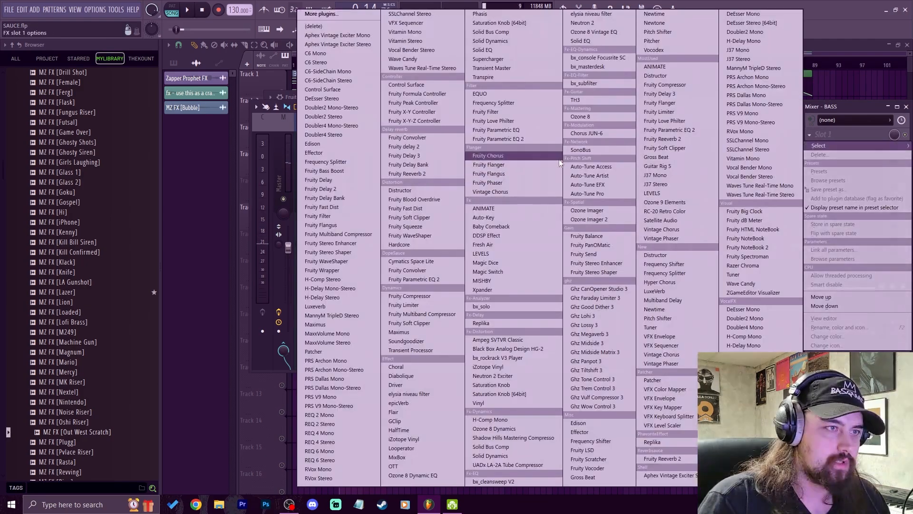
key("Escape")
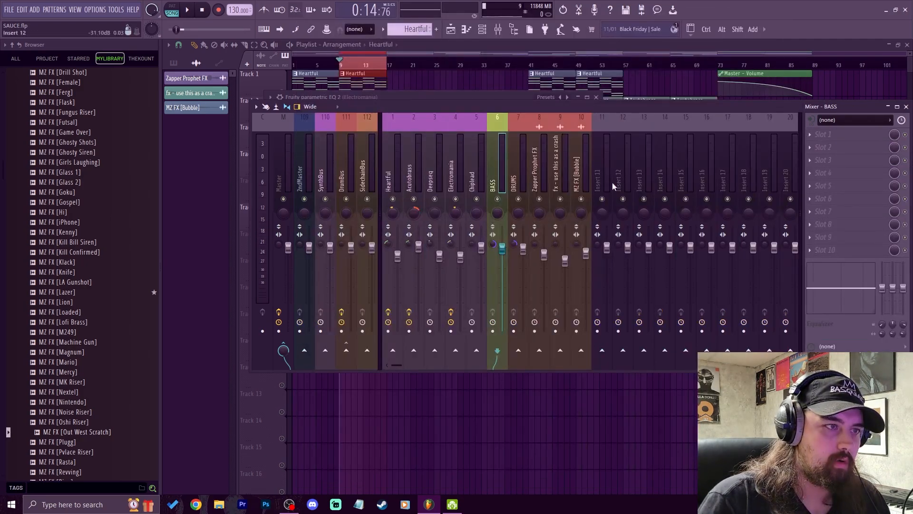
Step: Select the BASS mixer track, load Fruity parametric EQ 2 on it and place the EQ window clear of the playlist tracks
left_click(440, 165)
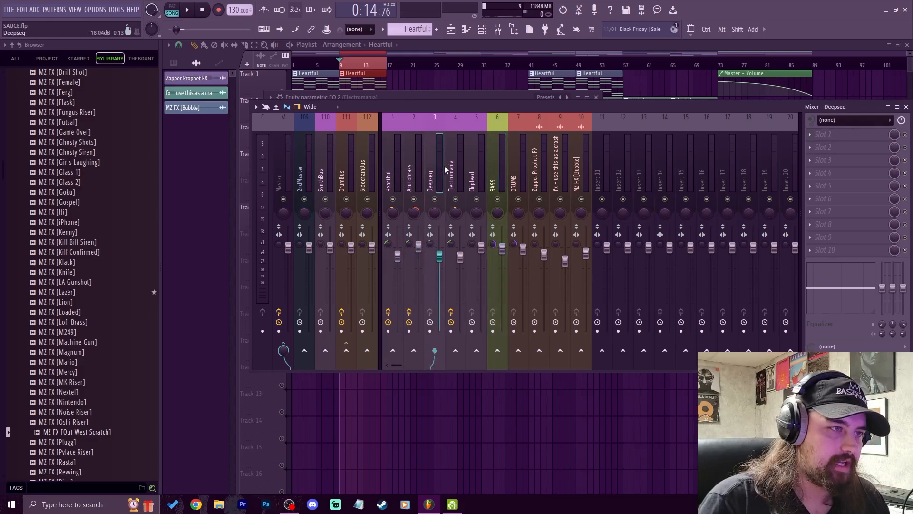
left_click(456, 167)
left_click(479, 186)
left_click(504, 179)
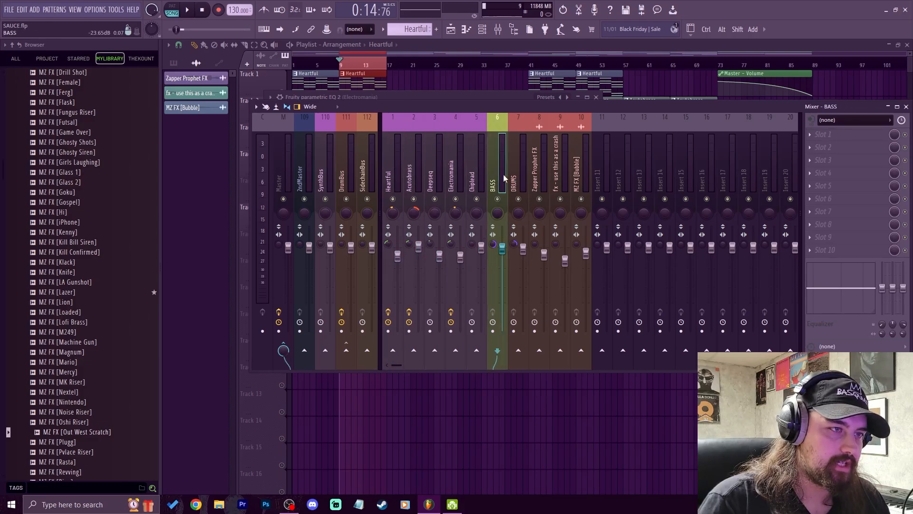
left_click(831, 139)
left_click(505, 139)
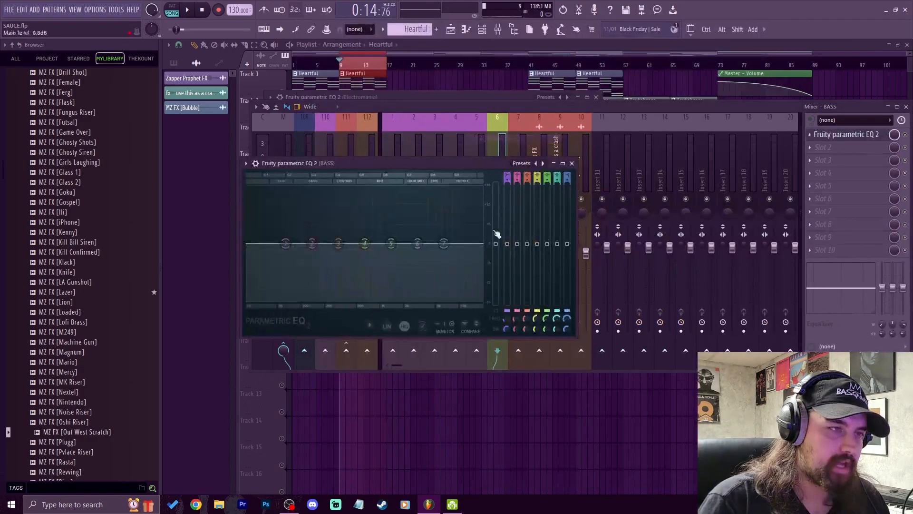
left_click_drag(432, 164, 573, 119)
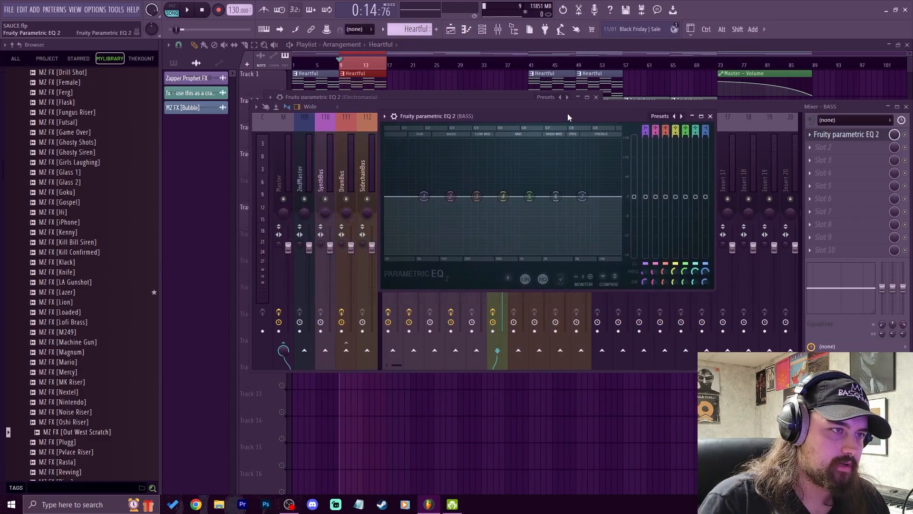
Step: During playback, roll off BASS's highs with EQ band 7, cut its sub lows with band 1, slightly raise band 2 and lower band 3
left_click_drag(593, 204, 540, 254)
key("space")
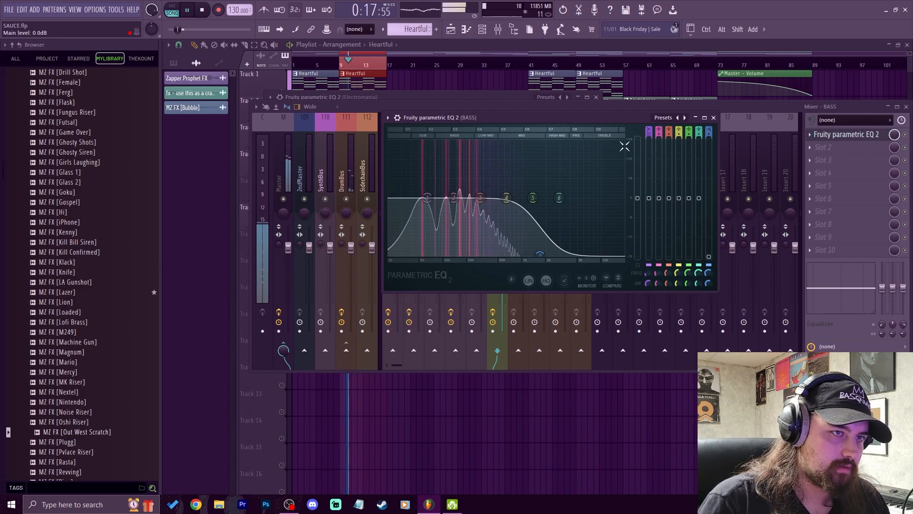
left_click_drag(427, 201, 483, 201)
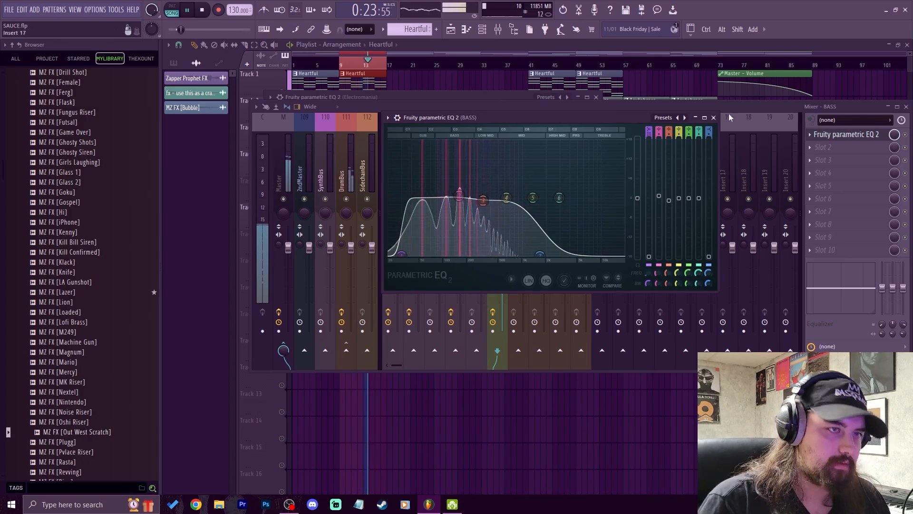
Step: Close the BASS EQ and lower the BASS track's volume to about -0.6 dB while listening
left_click(716, 120)
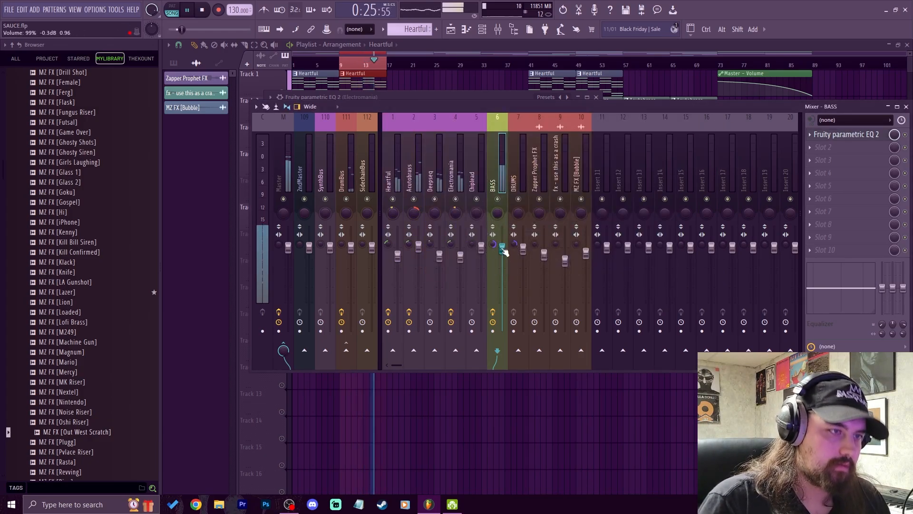
left_click_drag(503, 250, 507, 252)
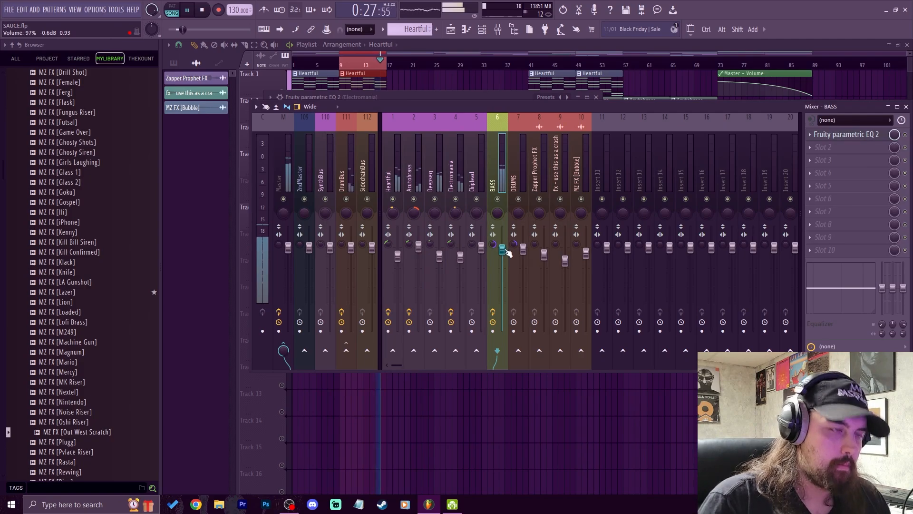
key("space")
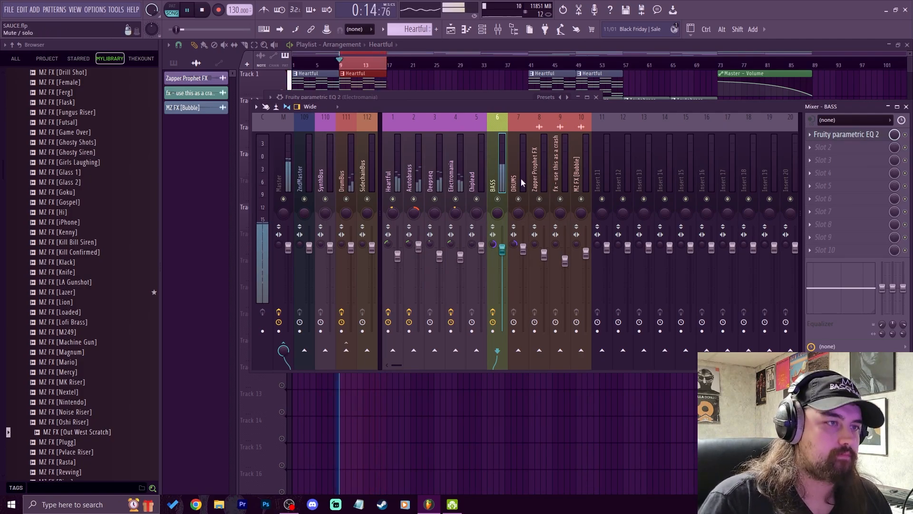
Step: Clear the looped section, unmute all playlist tracks and play the arrangement from bar 33, where the LEAD clip starts
key("F9")
key("space")
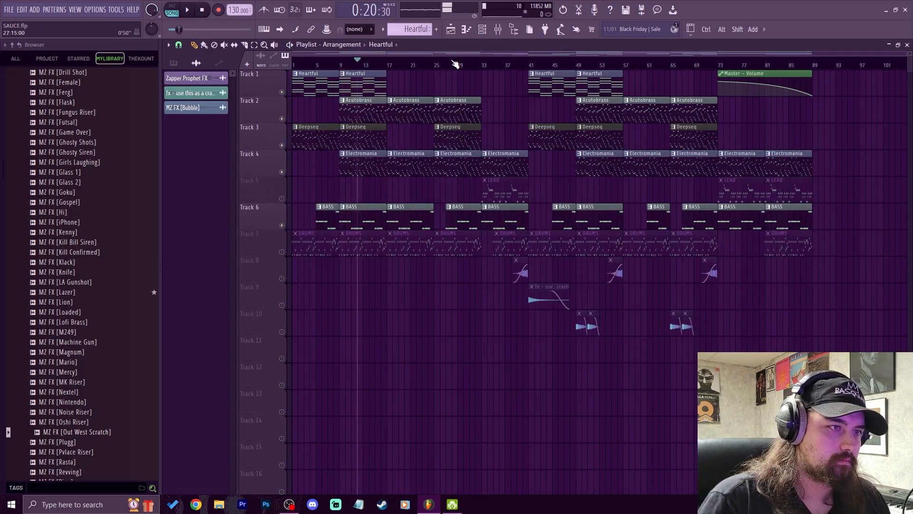
left_click(469, 67)
left_click(202, 10)
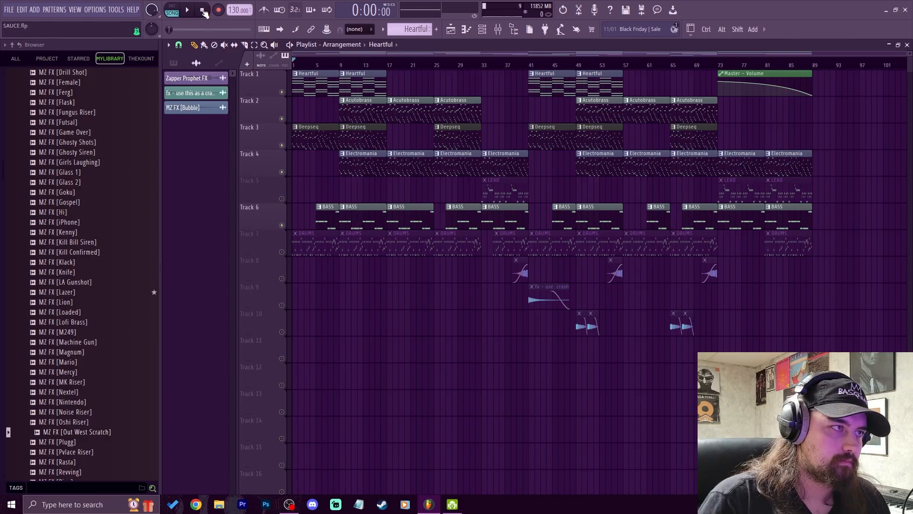
left_click(485, 61)
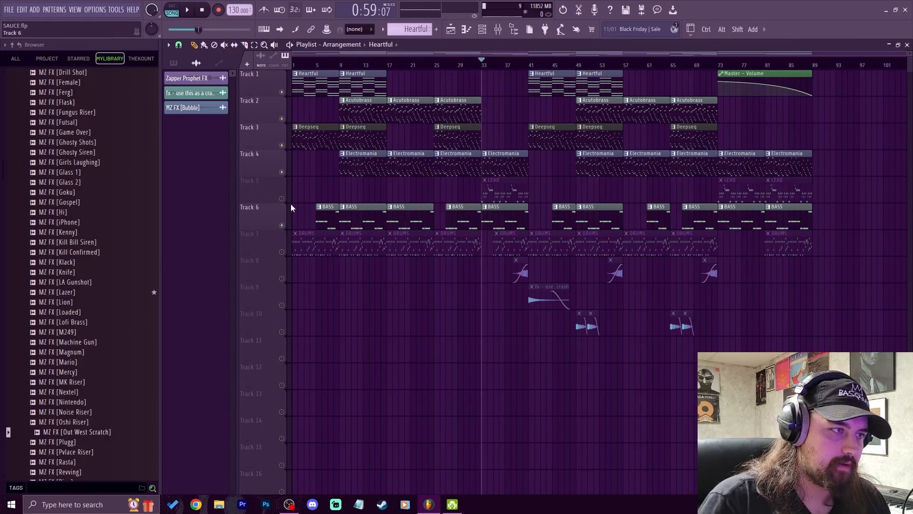
right_click(278, 176)
left_click(262, 190)
right_click(282, 199)
key("space")
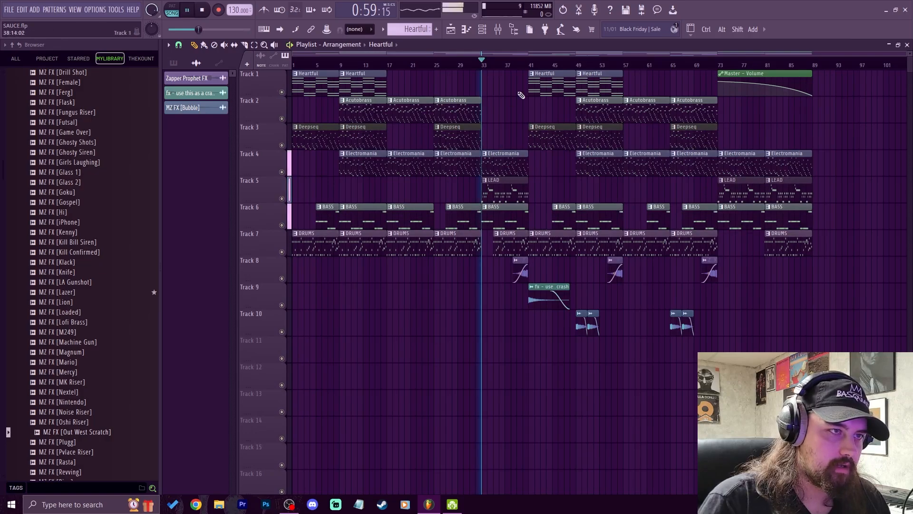
Step: Lower the Chiplead track's volume and try panning it slightly off centre during playback
key("F9")
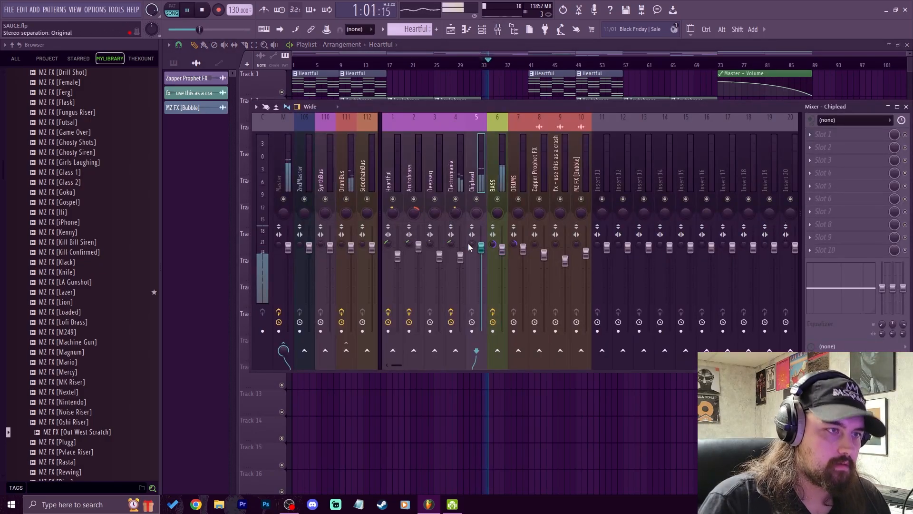
left_click_drag(481, 247, 481, 256)
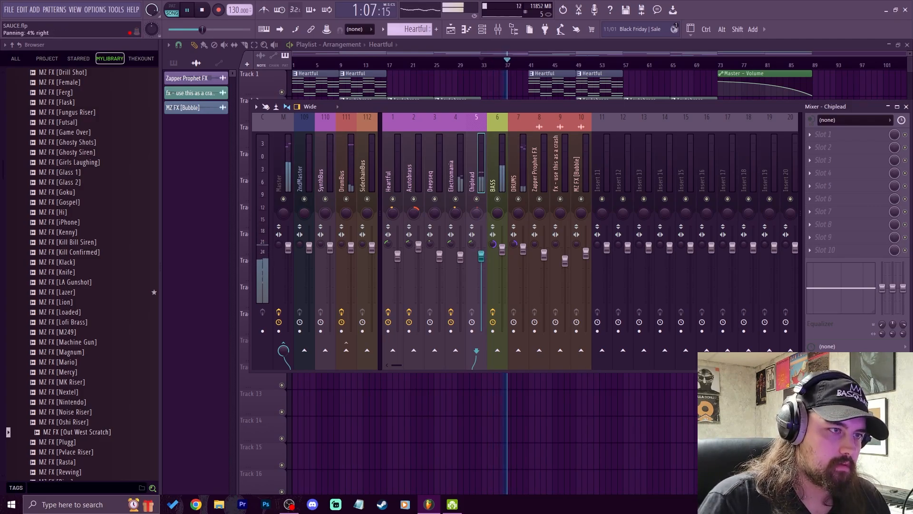
left_click_drag(476, 213, 477, 221)
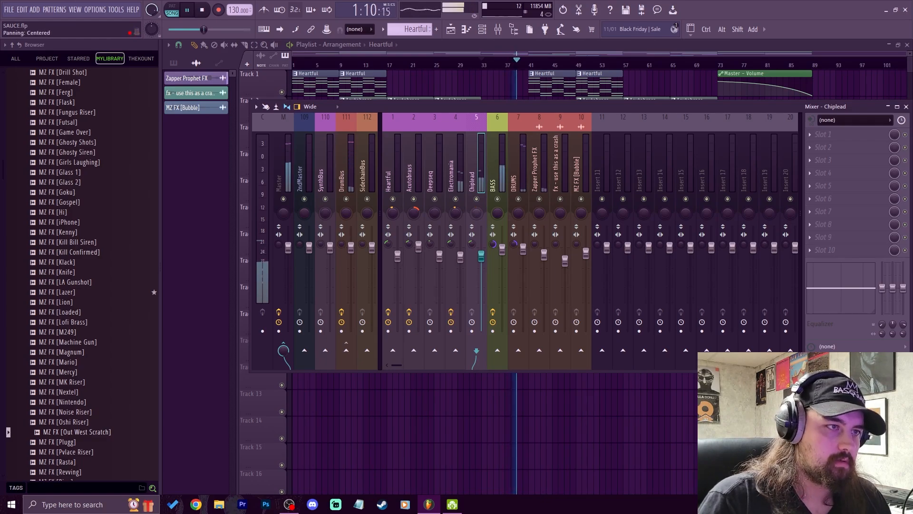
key("space")
Step: Set the playback loop to bars 33 to 41 over the LEAD clip and show the pattern list
left_click(526, 45)
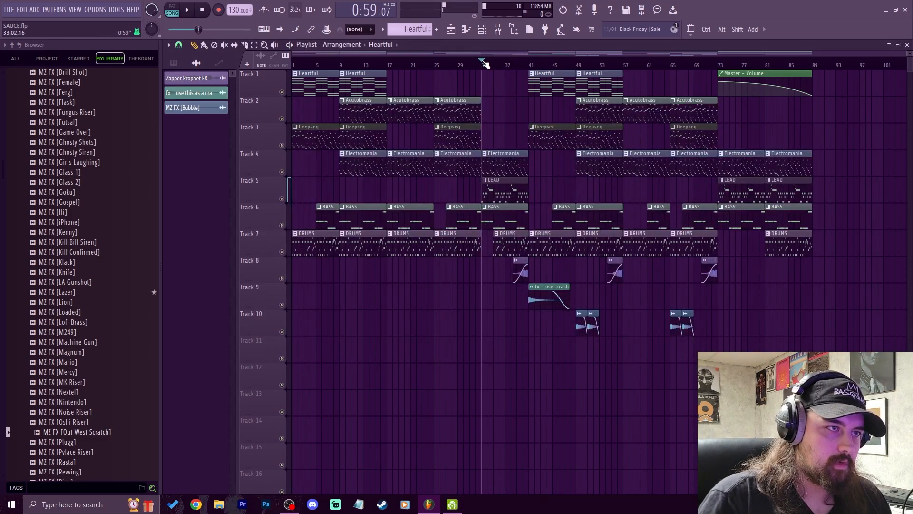
left_click_drag(485, 65, 520, 68)
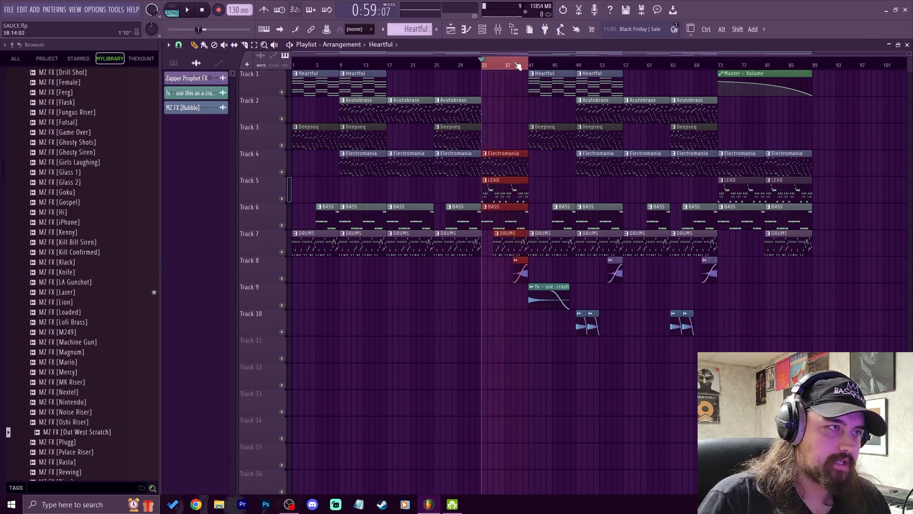
left_click(518, 426)
scroll(424, 26, "down", 7)
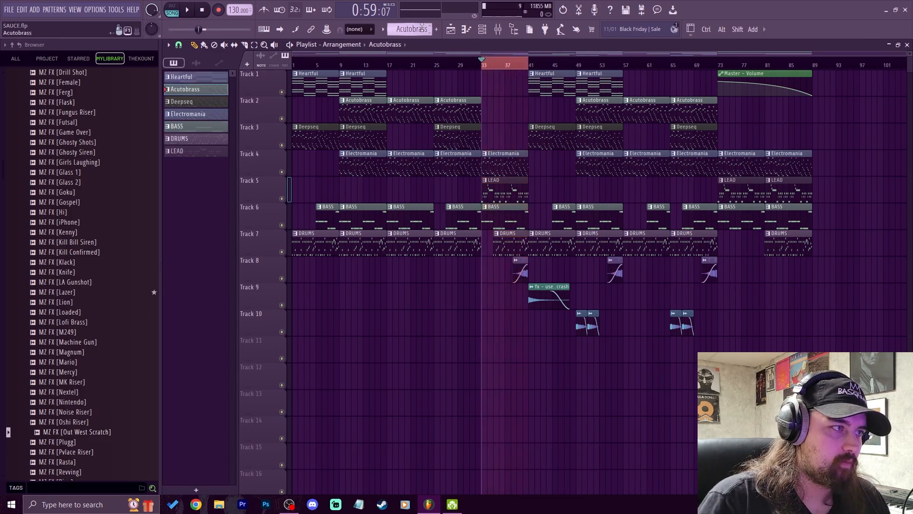
scroll(423, 27, "up", 1)
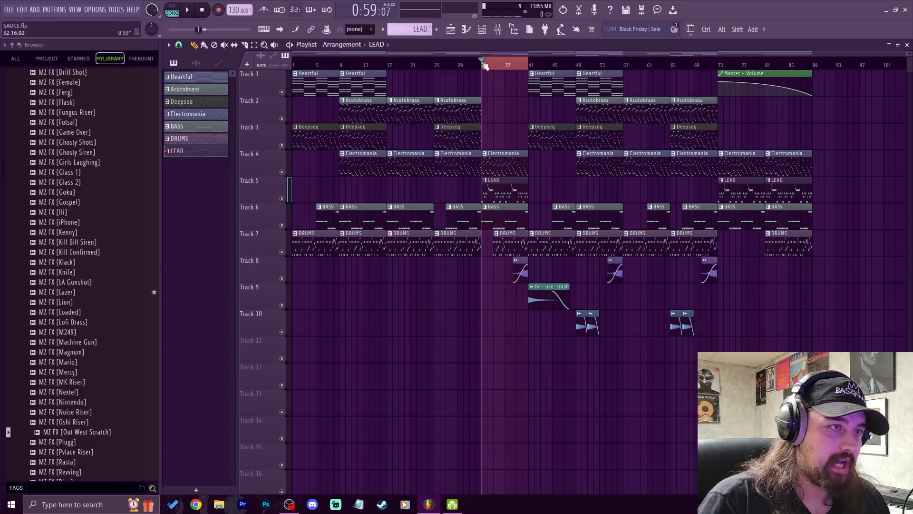
left_click(482, 68)
left_click_drag(483, 67, 529, 68)
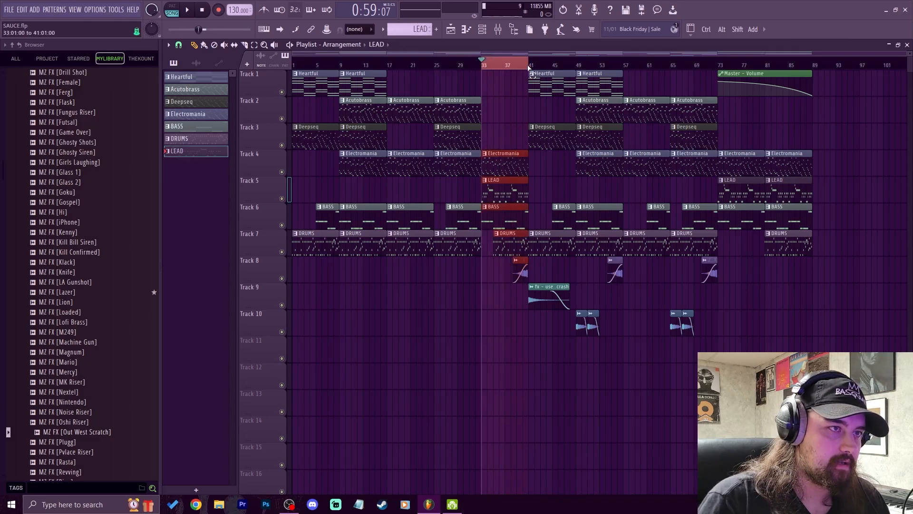
Step: Switch to a new empty pattern and place it on Track 11 across bars 33 to 41
scroll(418, 35, "down", 1)
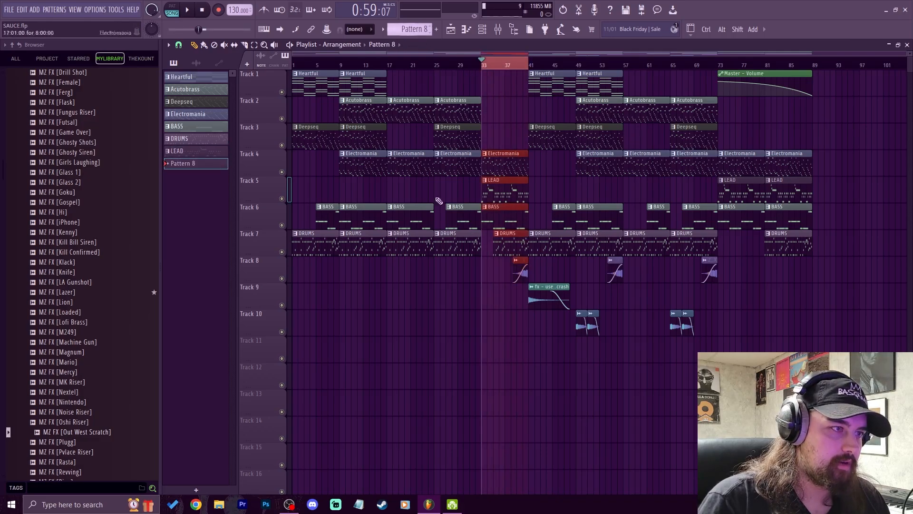
left_click(488, 349)
left_click_drag(487, 355, 521, 356)
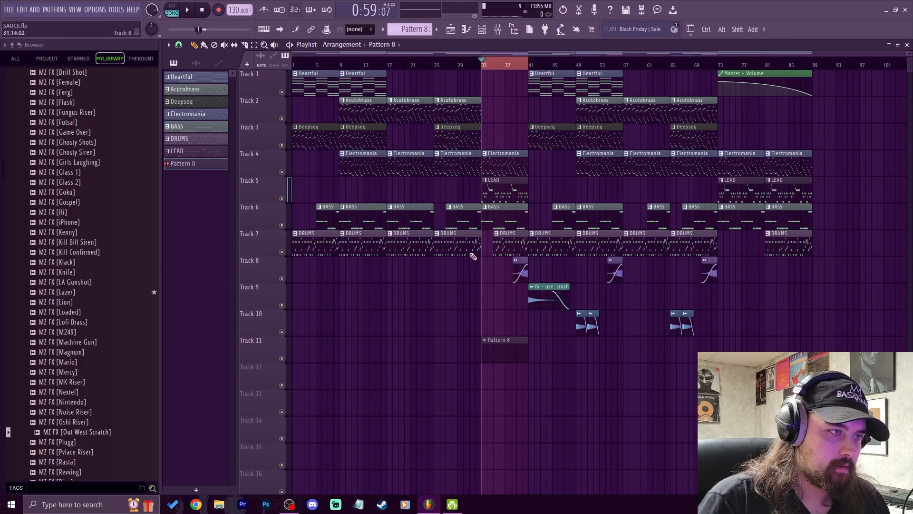
Step: Check that the recording filter includes automation and notes, and arm recording with the mixer open
right_click(216, 11)
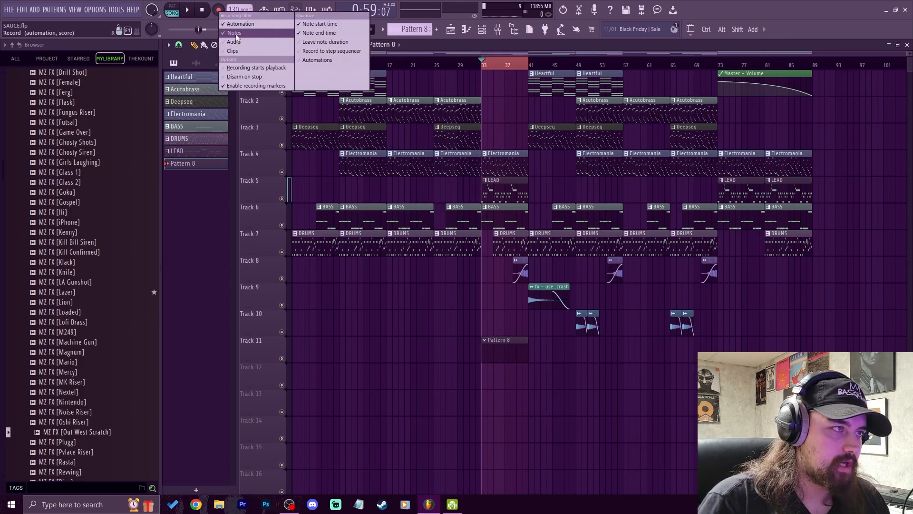
right_click(216, 13)
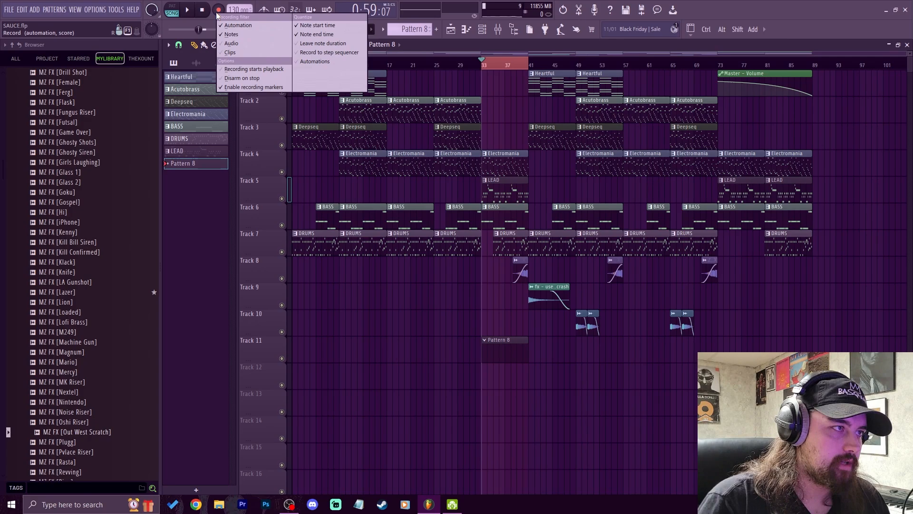
left_click(505, 47)
key("F9")
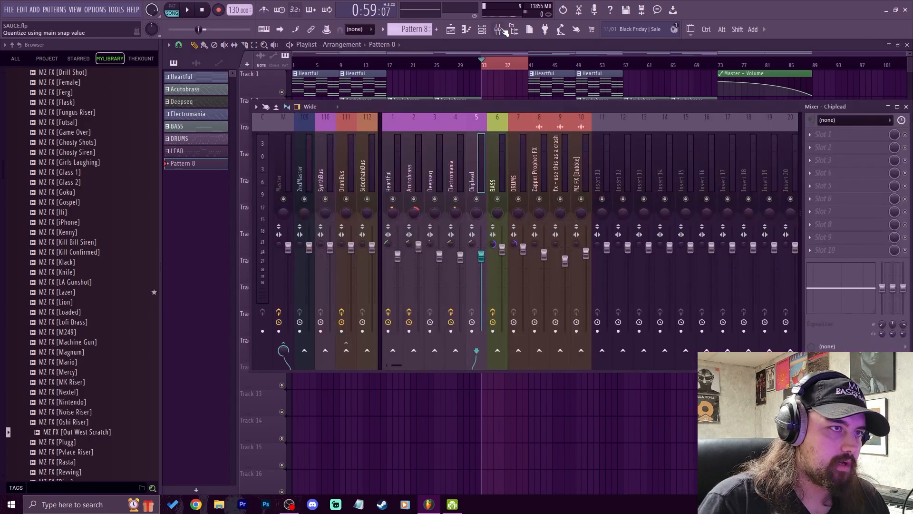
left_click(221, 9)
Step: Record panning automation for the Chiplead track by sweeping its pan back and forth while bars 33 to 41 play
left_click_drag(500, 106, 482, 120)
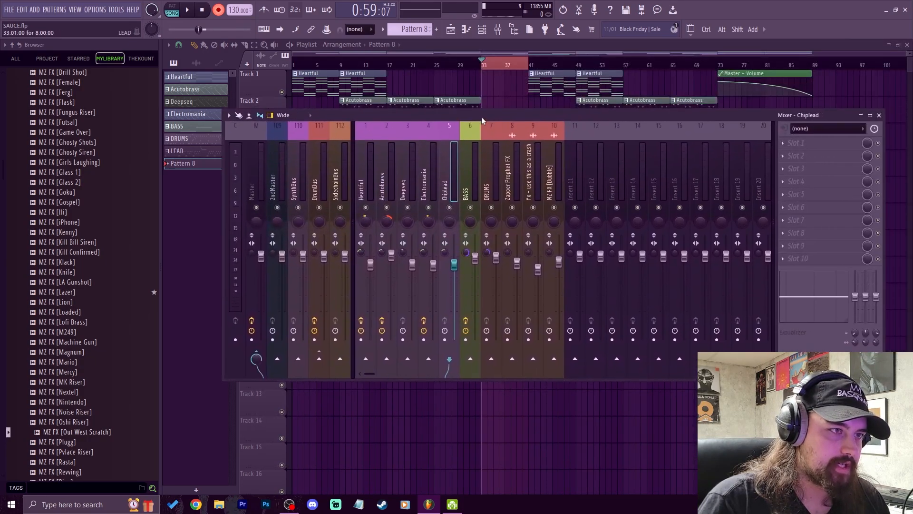
left_click(187, 10)
left_click_drag(449, 221, 448, 255)
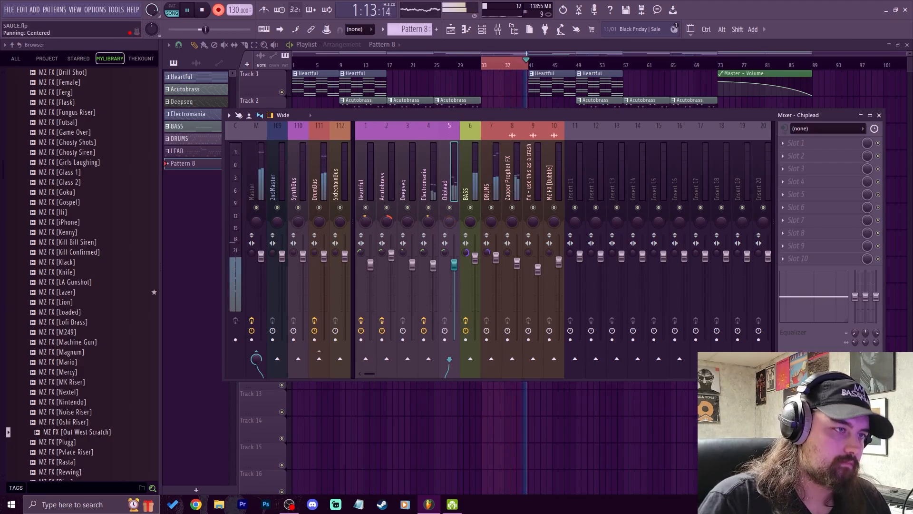
key("space")
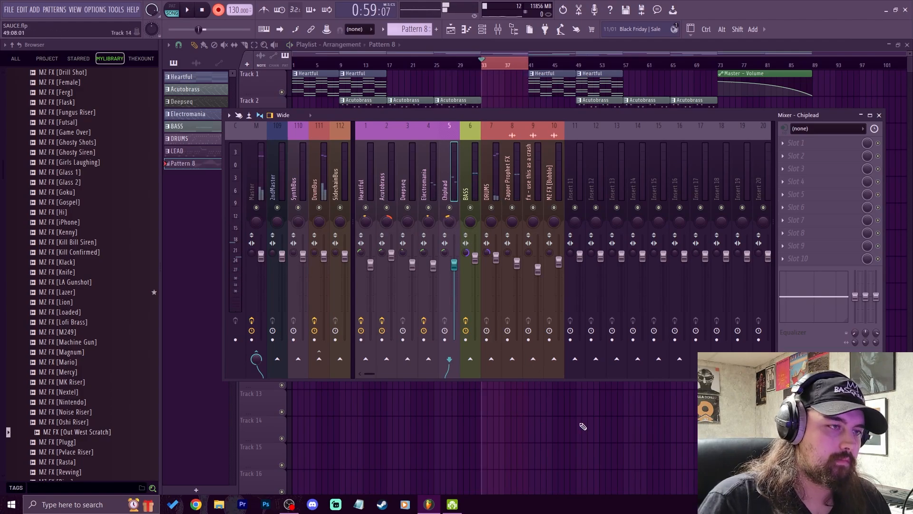
Step: Copy the recorded panning automation clip along Track 11 to bars 73 and 81, under the other LEAD clips
key("F9")
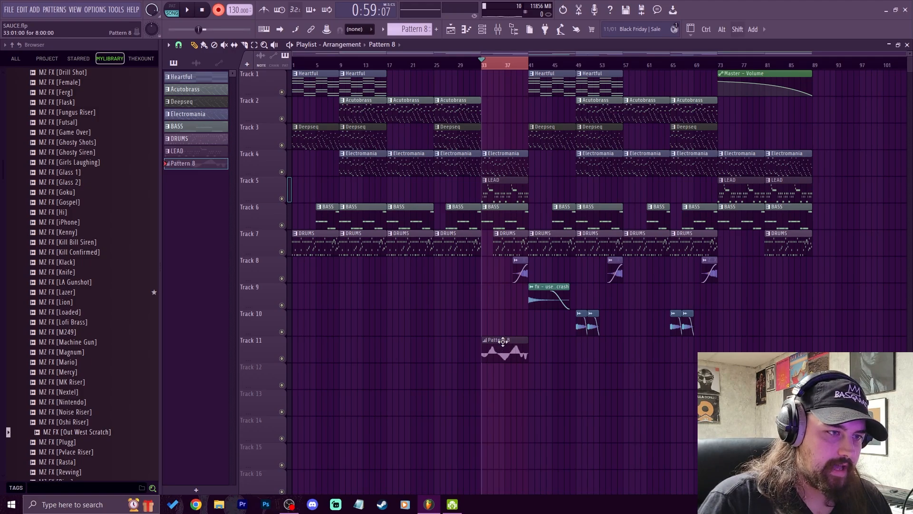
left_click_drag(503, 341, 739, 350)
left_click_drag(839, 348, 792, 349)
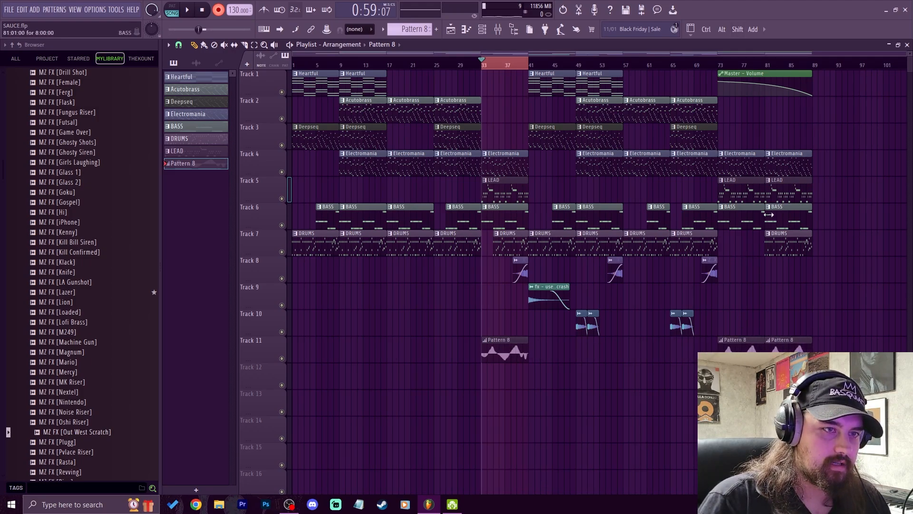
Step: Lower the Chiplead track's volume a little more during playback and add Fruity parametric EQ 2 to its first effect slot
left_click(484, 31)
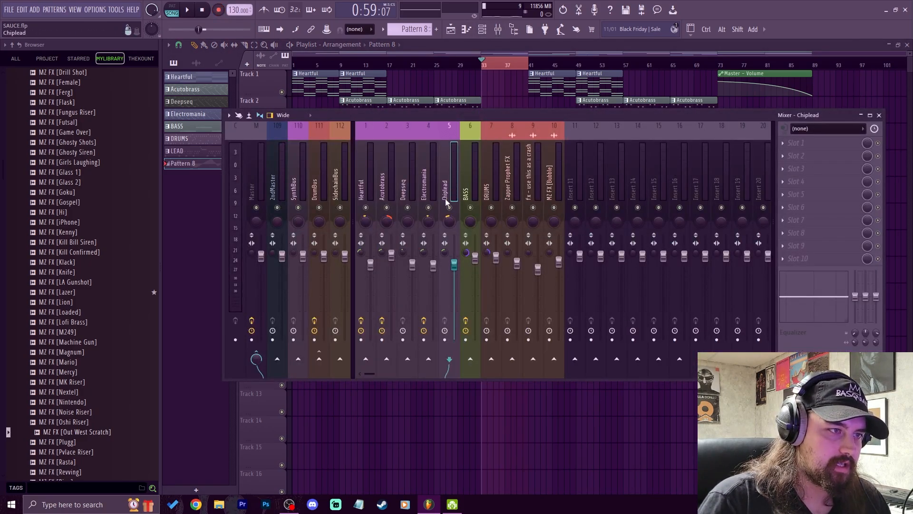
key("space")
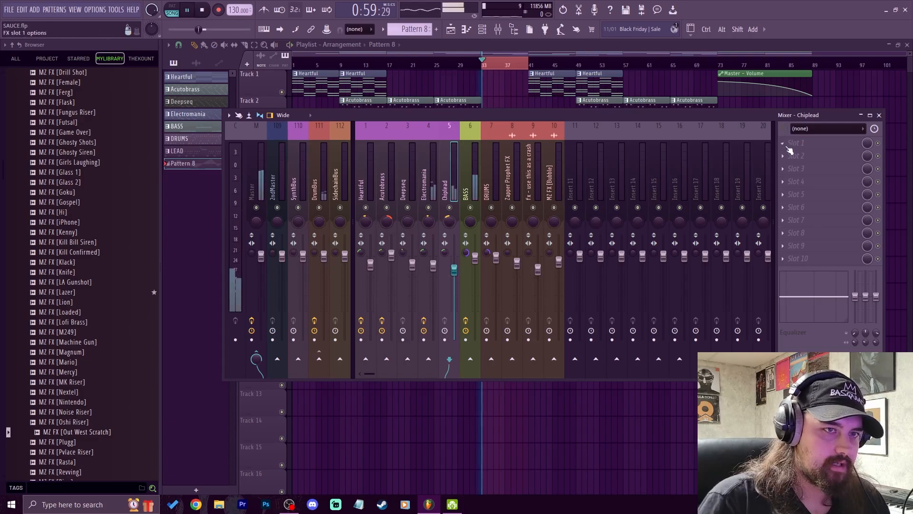
left_click(783, 143)
mouse_move(796, 151)
left_click(517, 143)
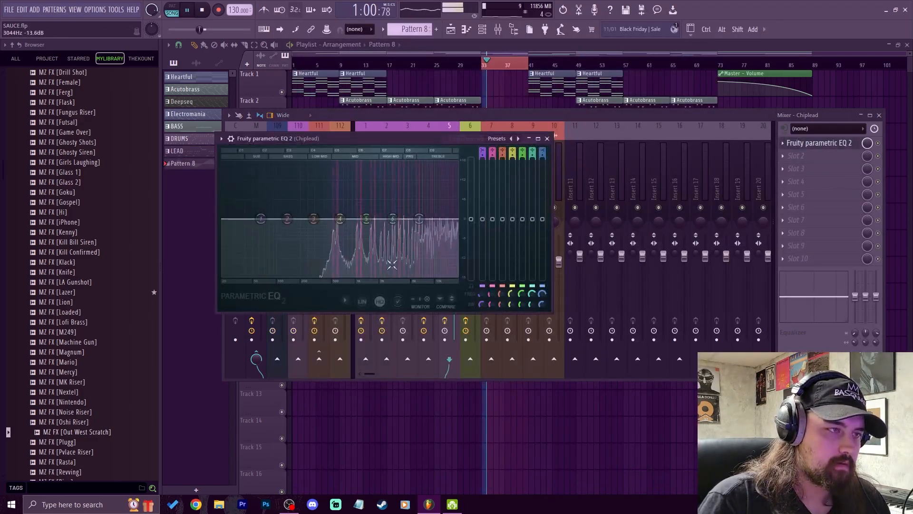
Step: Turn on LIN in Chiplead's EQ, cut the low end with band 1 and slightly lower bands 6 and 7
left_click(363, 299)
mouse_move(419, 219)
left_mouse_down()
mouse_move(425, 233)
mouse_move(396, 223)
mouse_move(430, 233)
left_mouse_up()
left_click_drag(261, 219, 316, 276)
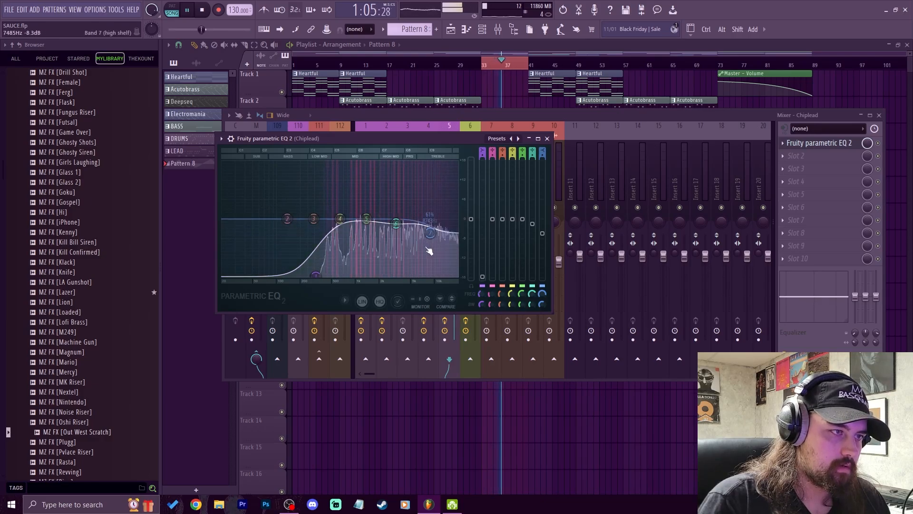
Step: Move Chiplead's EQ band 7 high shelf down to -15.9 dB at 20000 Hz and fine-tune bands 5 and 6 during playback
left_click_drag(430, 233, 458, 271)
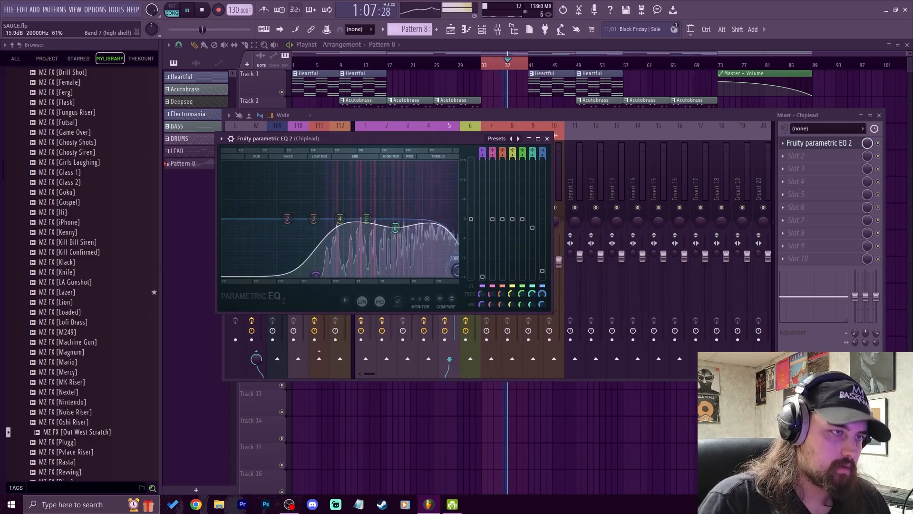
left_click_drag(396, 227, 365, 219)
left_click_drag(398, 225, 393, 227)
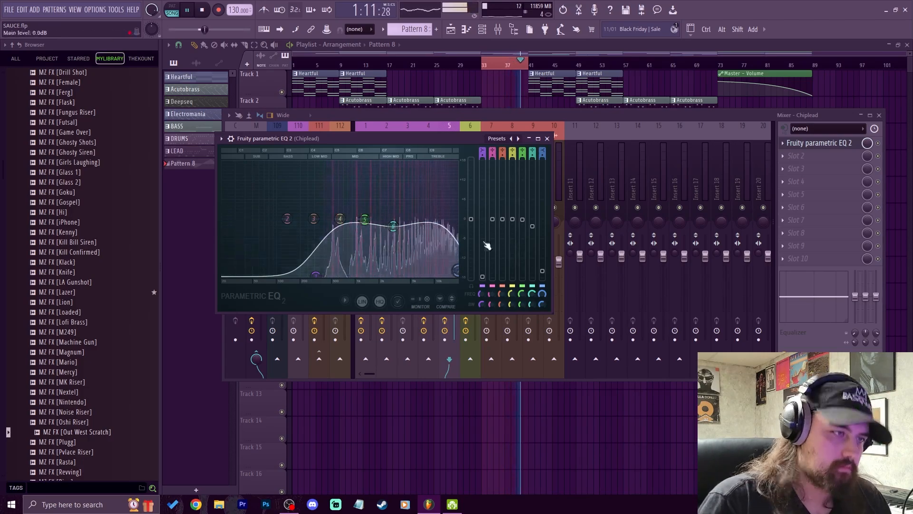
left_click(547, 138)
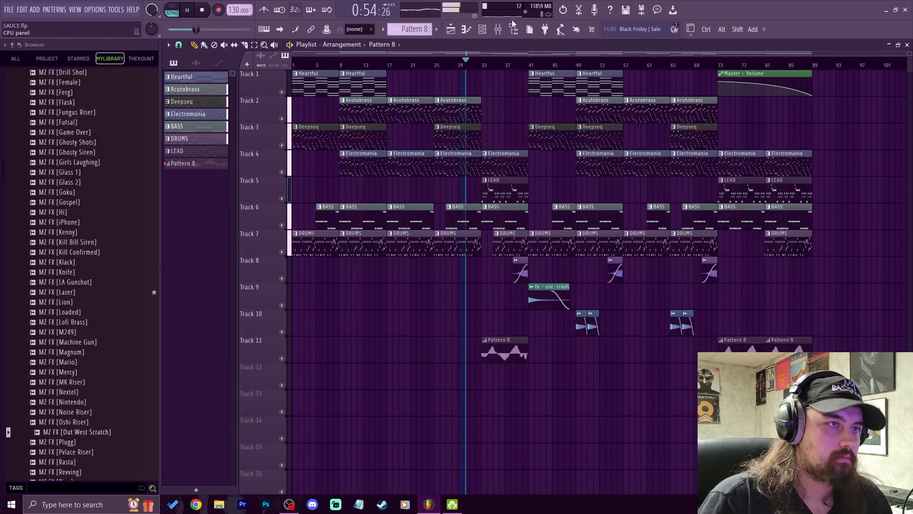
Step: Set the DRUMS track volume to 95% in the mixer and raise the Chiplead track's volume slightly
left_click(498, 29)
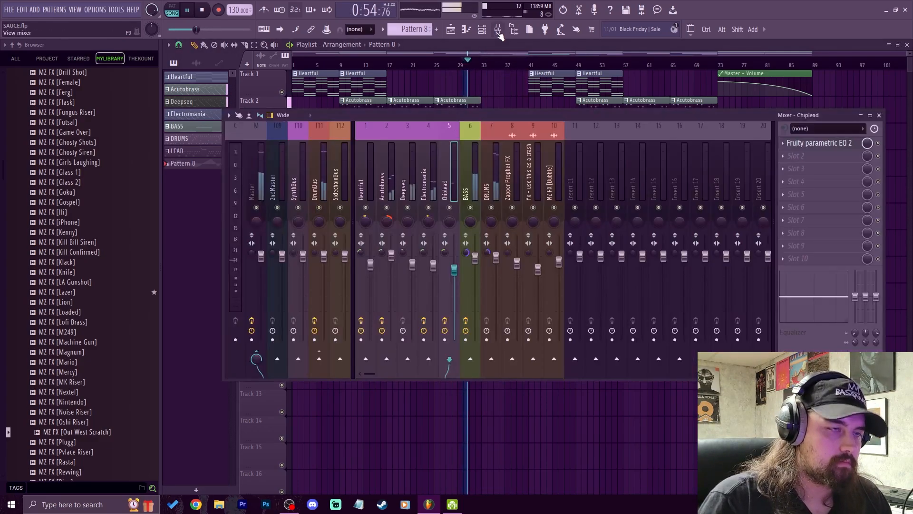
left_click(496, 259)
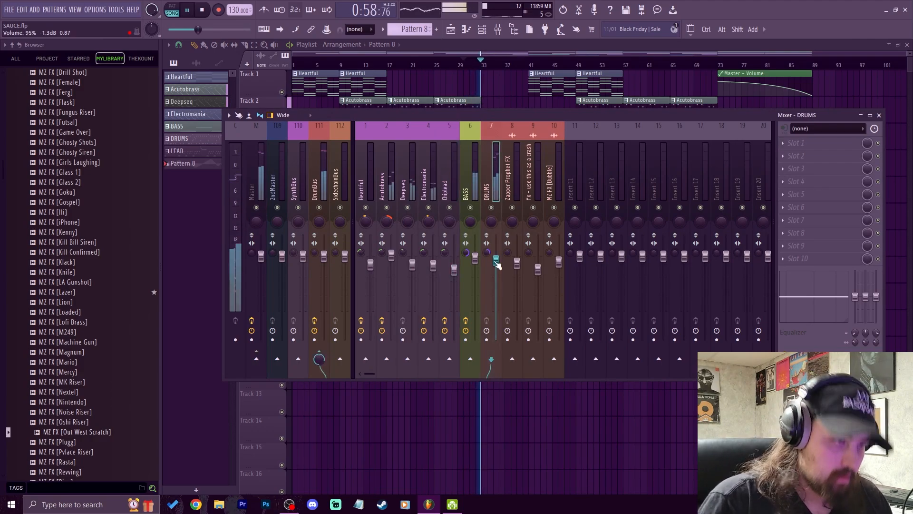
left_click_drag(460, 267, 443, 253)
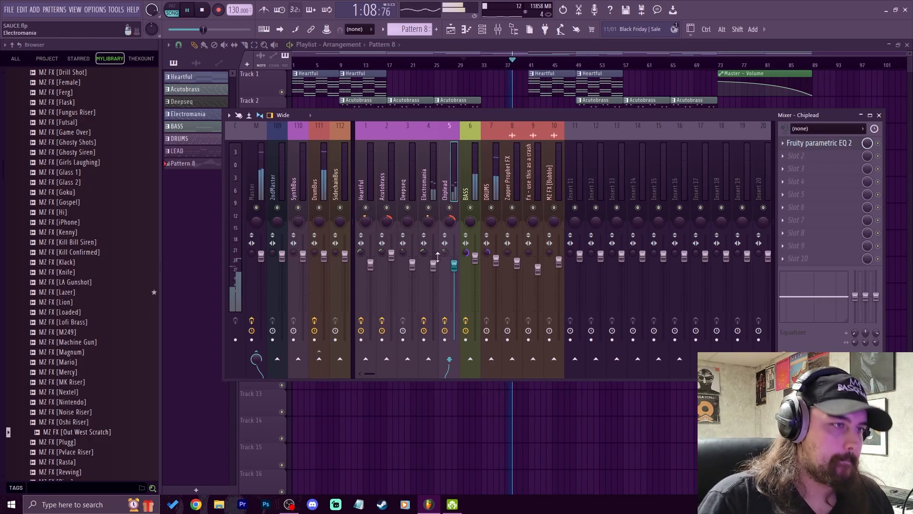
Step: Lower the Electromania track's volume to 86% and reduce the Zapper Prophet FX track's volume a little
left_click(433, 265)
left_click_drag(433, 265, 433, 268)
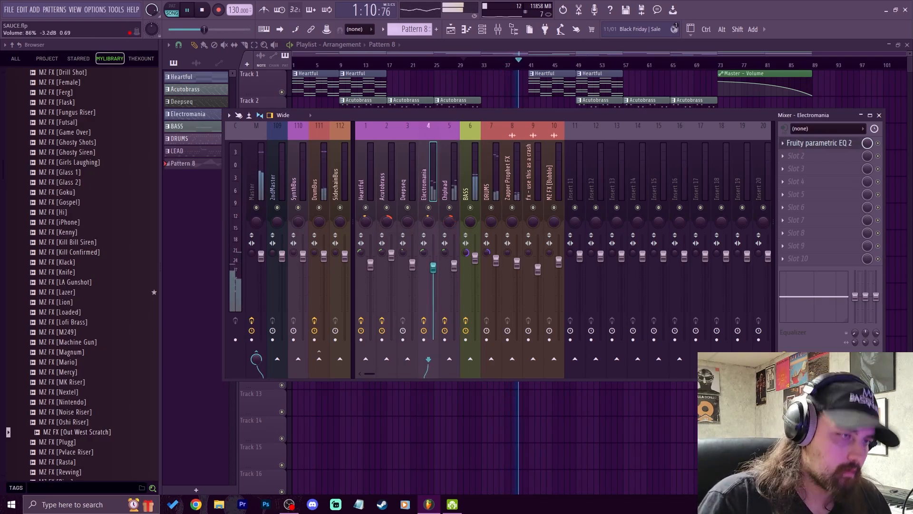
right_click(433, 267)
left_click(520, 186)
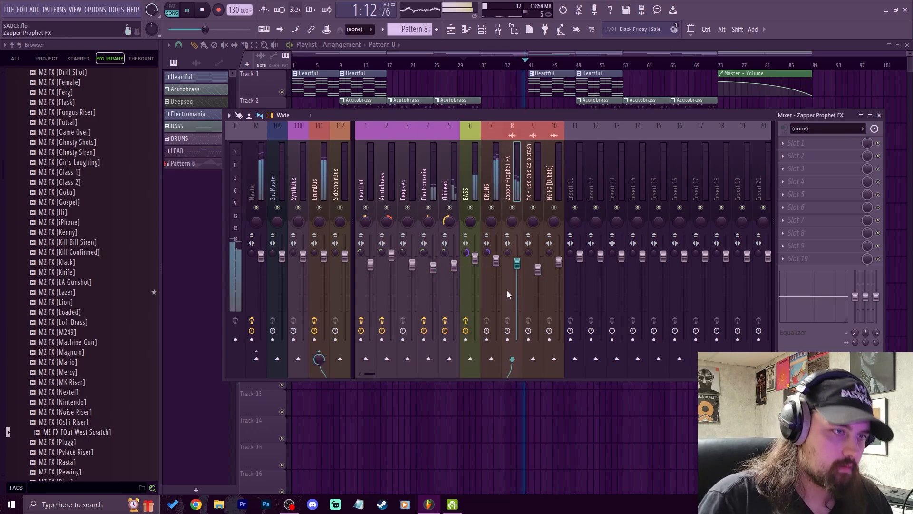
left_click(517, 263)
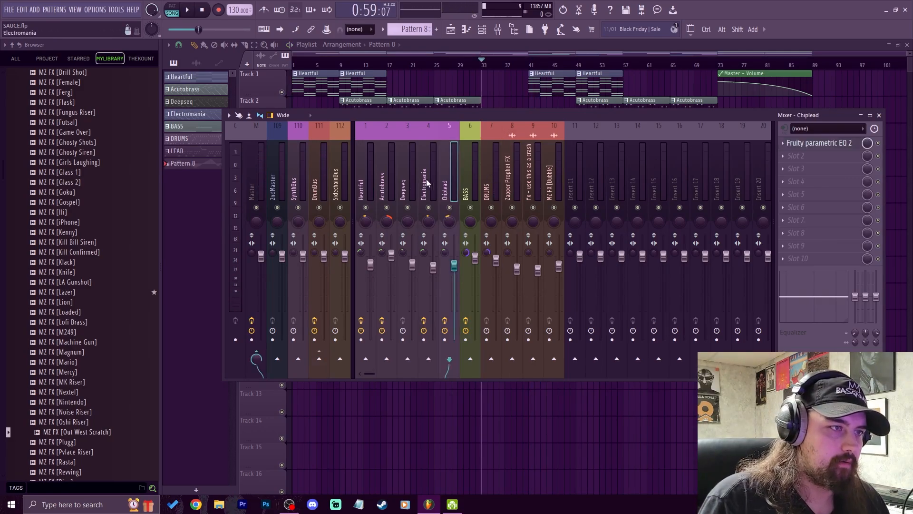
Step: Add LuxeVerb to the Chiplead track's second effect slot and load its Medium Room preset
left_click(802, 156)
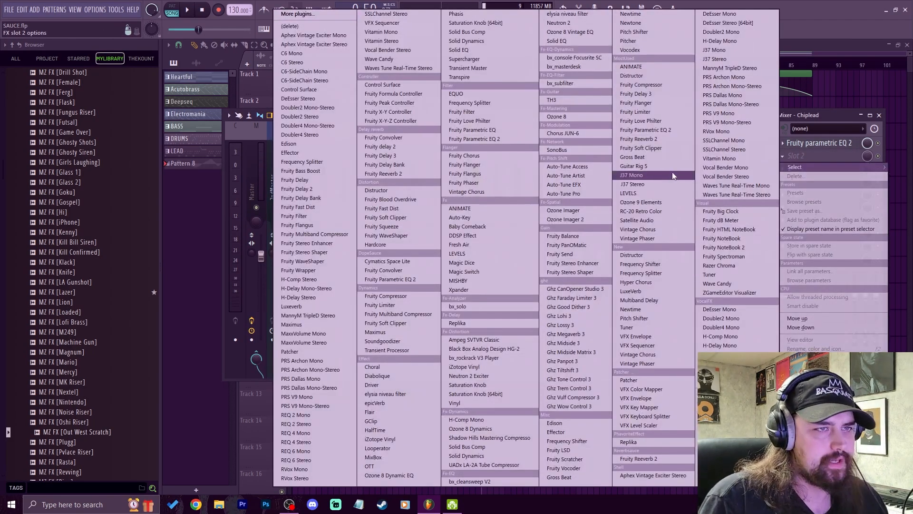
left_click(649, 291)
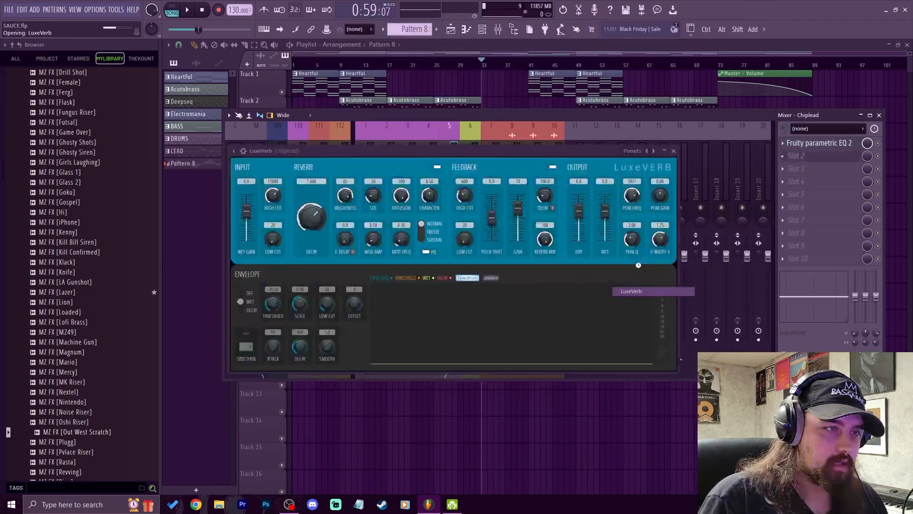
left_click(645, 151)
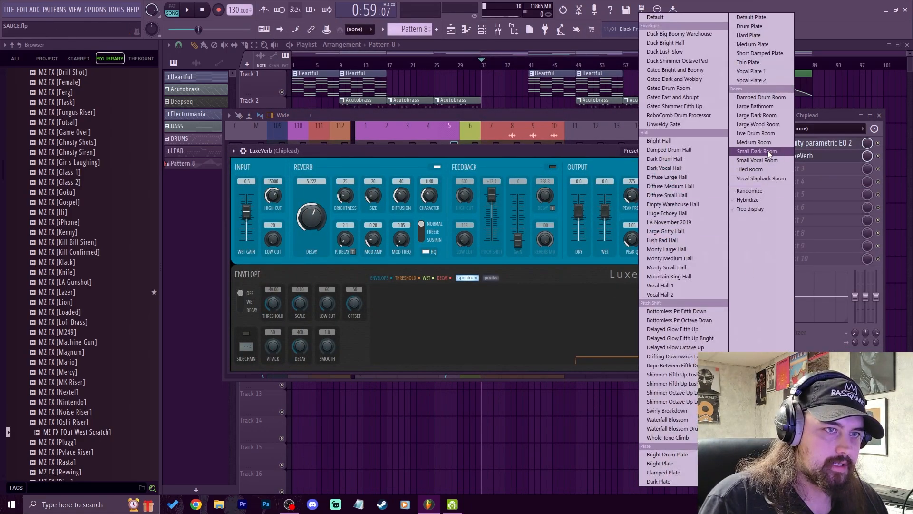
left_click(753, 142)
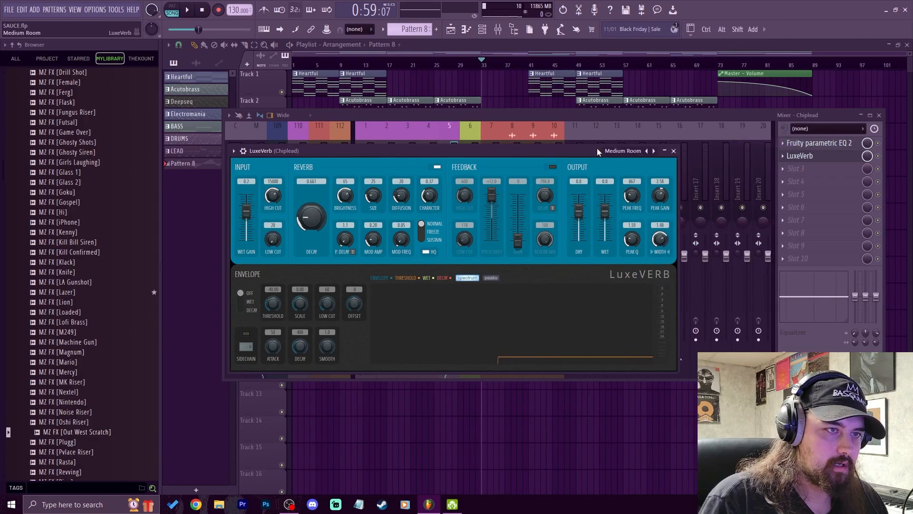
Step: During playback, shorten LuxeVerb's decay to 0.467 and lower its output wet level to -6.7 dB
left_click_drag(572, 150, 621, 122)
key("space")
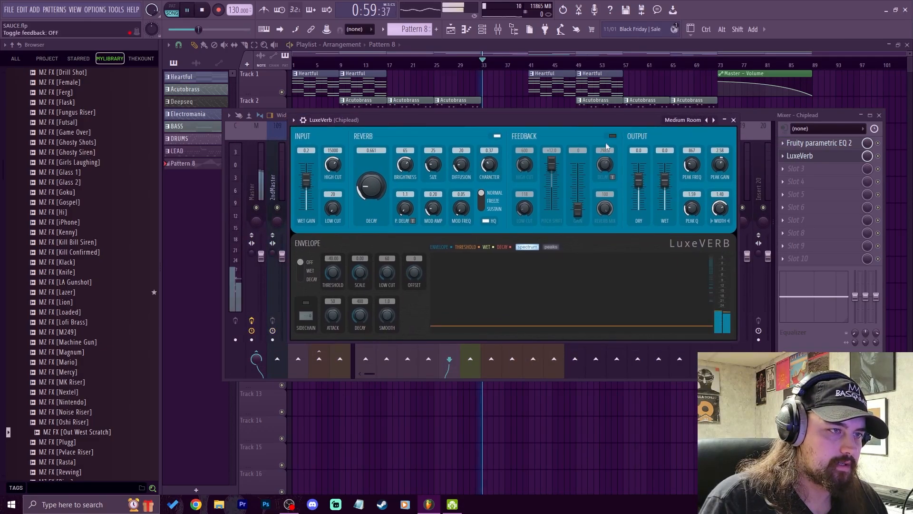
left_click_drag(370, 186, 371, 195)
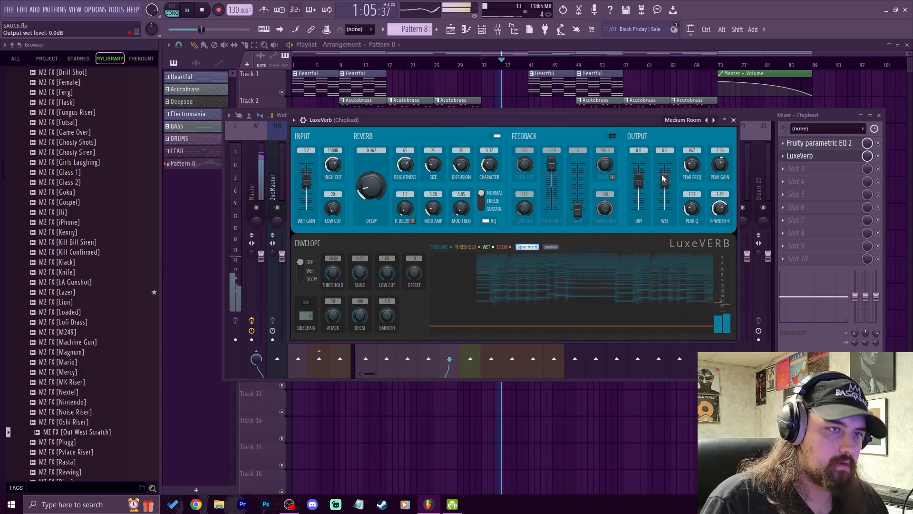
left_click_drag(664, 179, 664, 187)
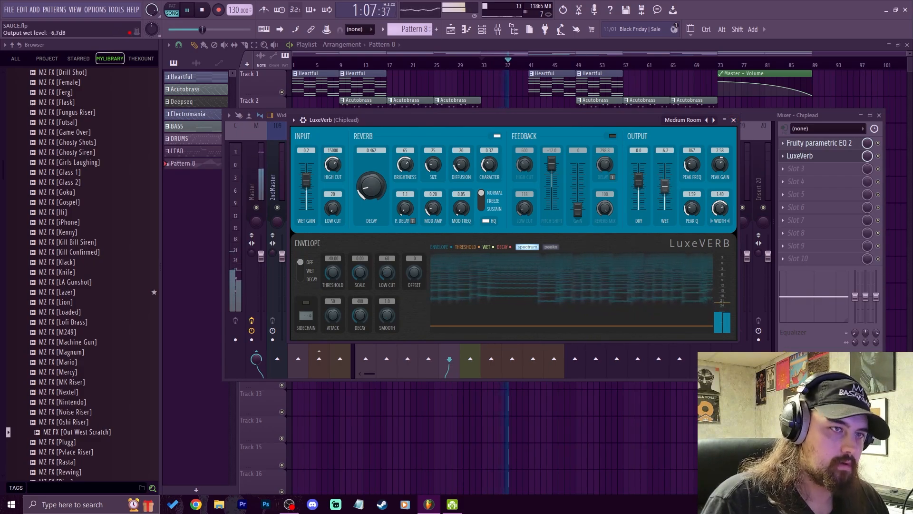
left_click(734, 120)
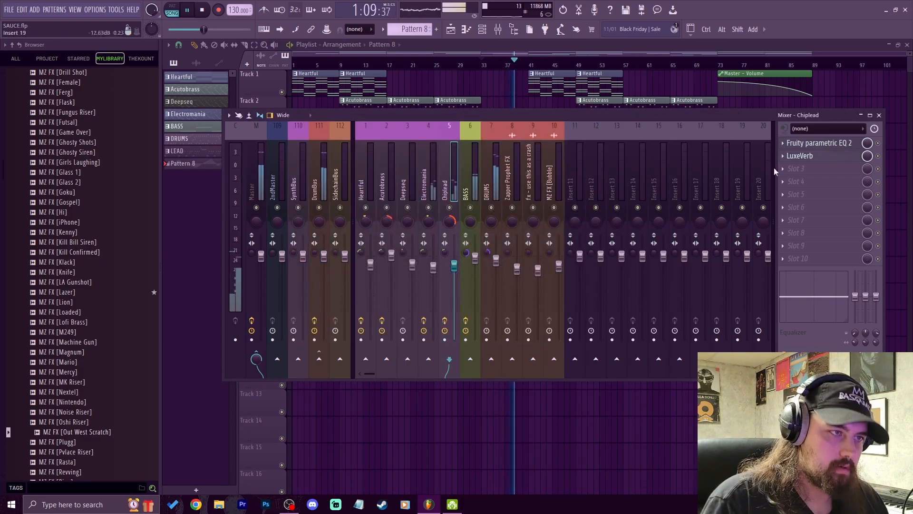
Step: Reopen Chiplead's EQ, deepen the band 6 cut slightly near 4 kHz and shift band 7 a touch lower in frequency
left_click(818, 143)
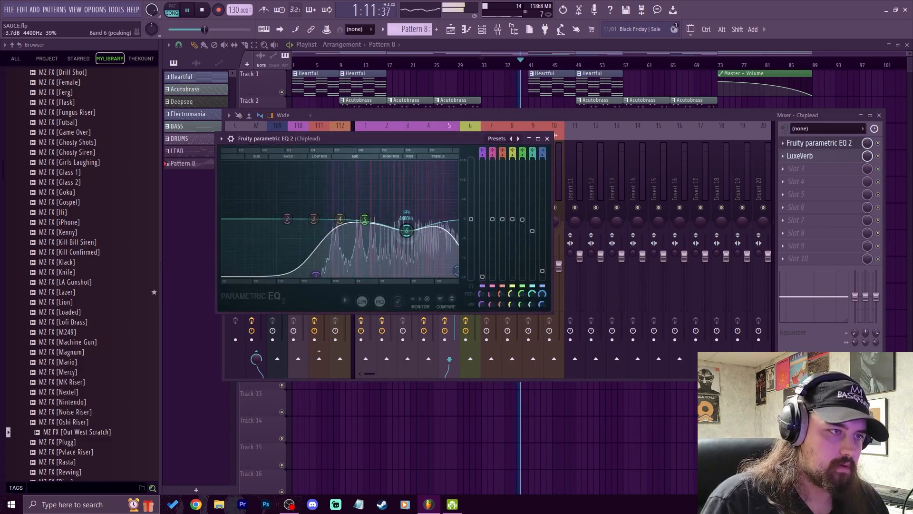
left_click_drag(406, 231, 400, 229)
left_click_drag(457, 271, 455, 272)
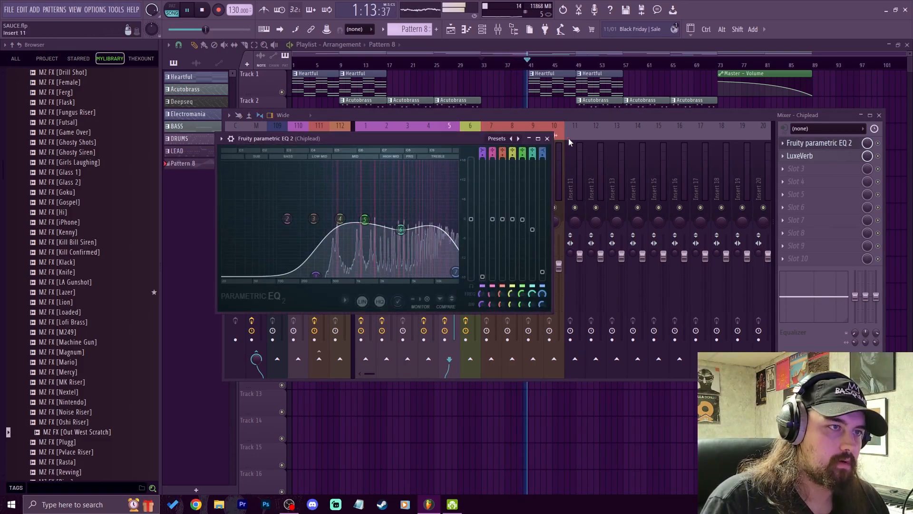
left_click(547, 139)
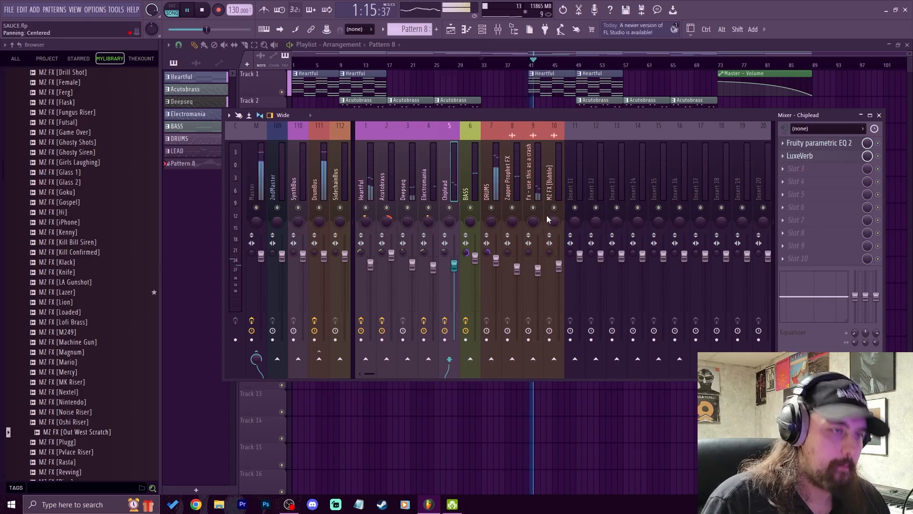
Step: Return to the playlist, stop playback and place the playhead at bar 39
left_click(549, 47)
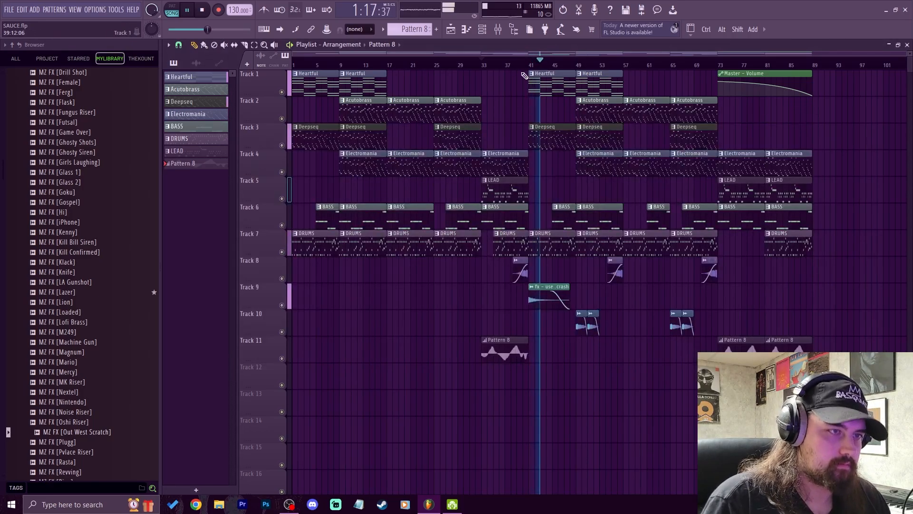
key("space")
left_click(517, 66)
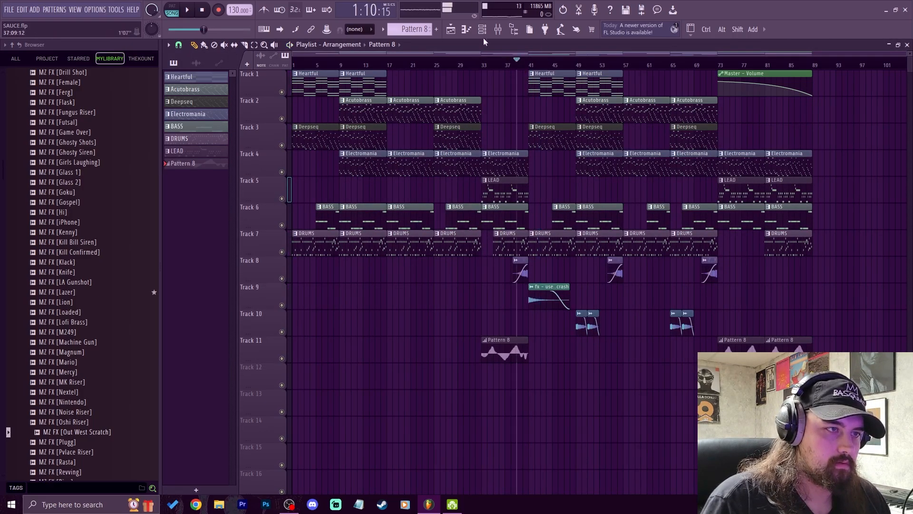
Step: Check the effect slots of the DrumBus and DRUMS tracks in the mixer
key("F9")
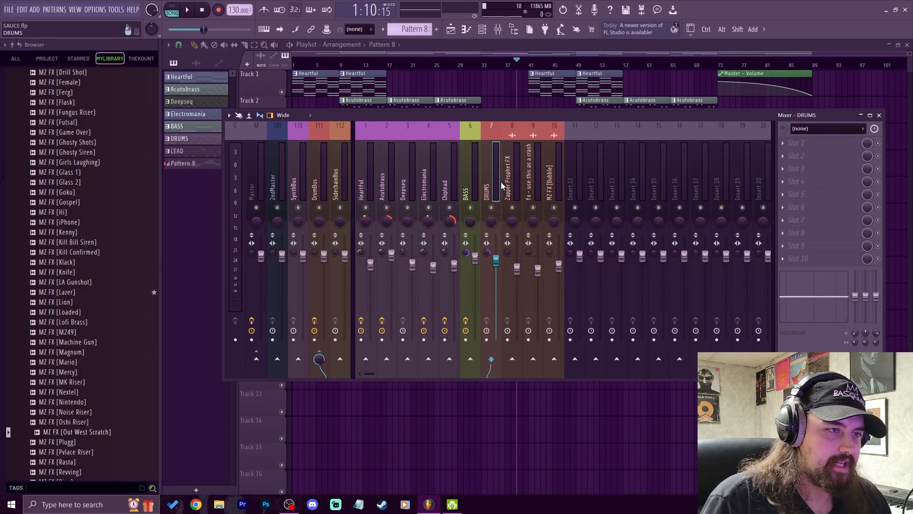
left_click(320, 187)
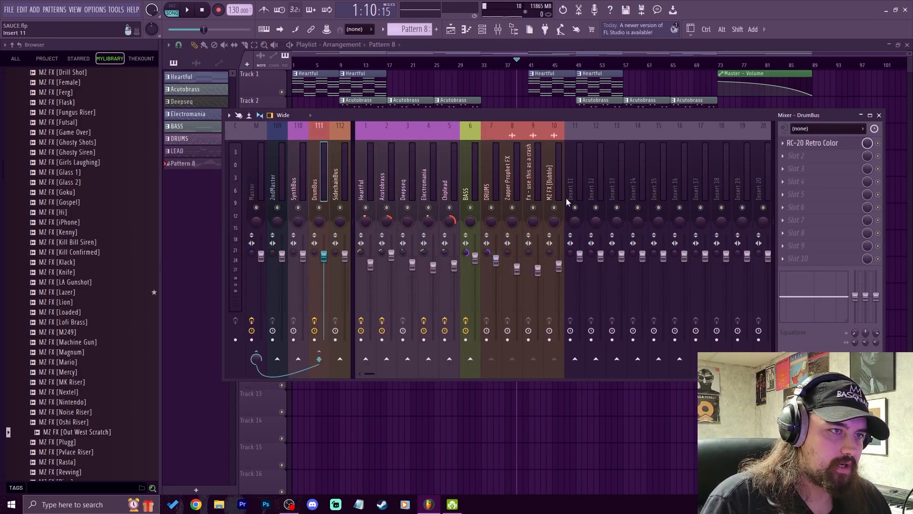
left_click(492, 188)
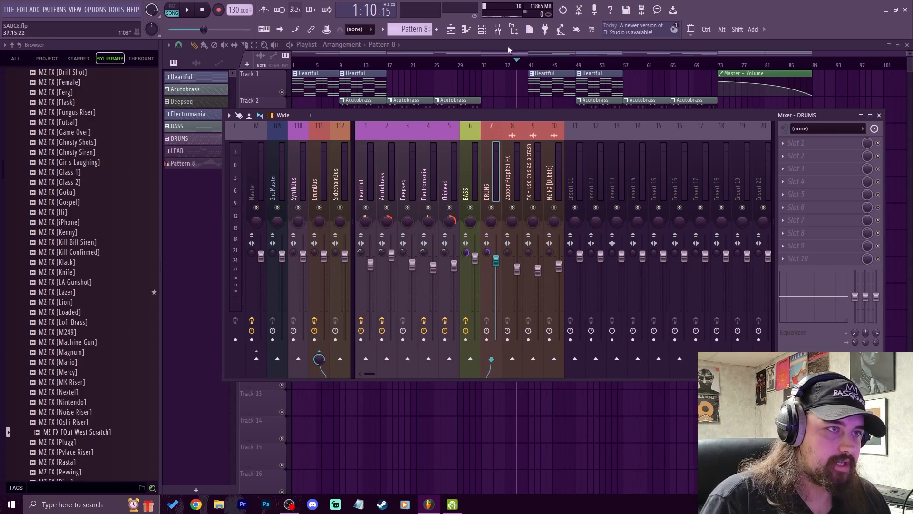
Step: Open the DRUMS channel's notes in the piano roll and audition the drum sounds from C3 upward
left_click(482, 36)
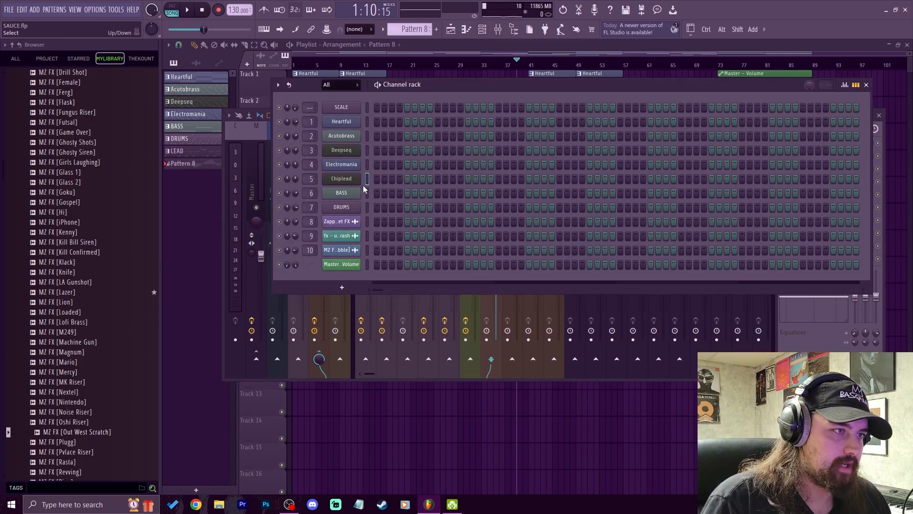
scroll(415, 29, "up", 2)
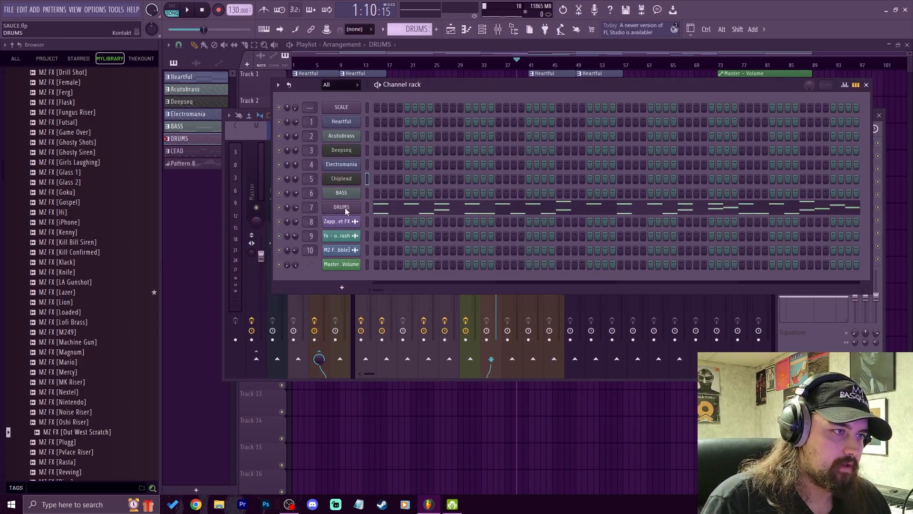
right_click(344, 208)
left_click(397, 205)
scroll(409, 74, "down", 4)
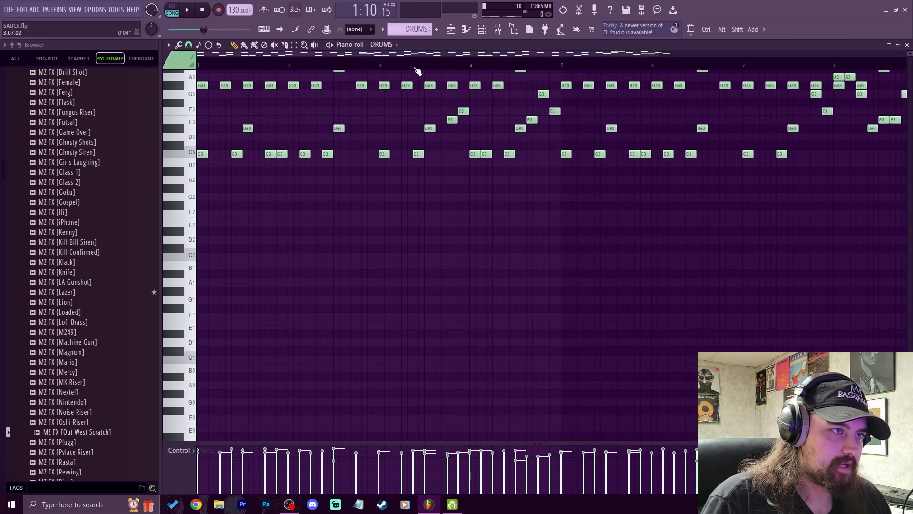
scroll(415, 69, "down", 2)
scroll(566, 215, "up", 3)
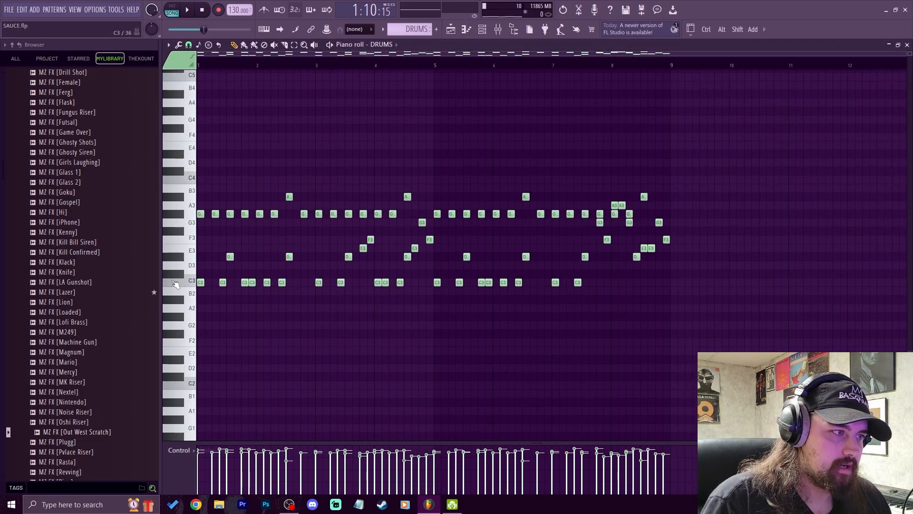
left_click_drag(193, 263, 193, 226)
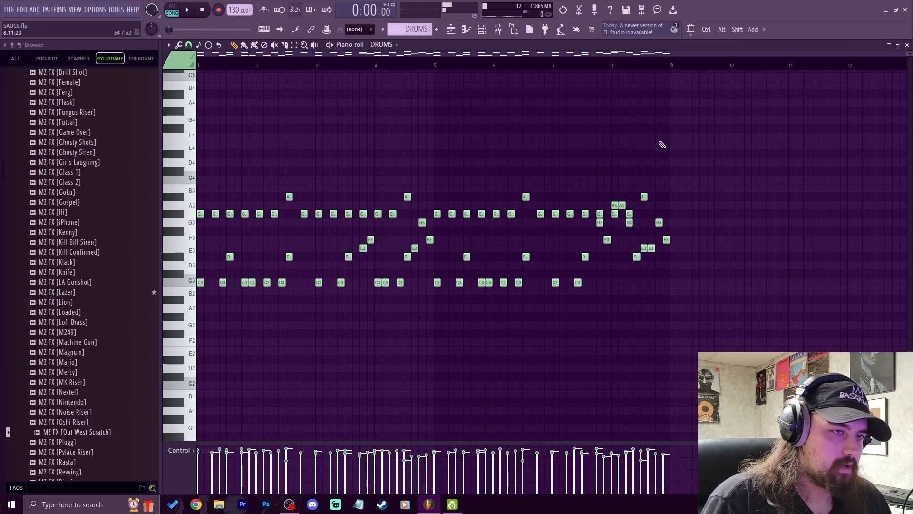
left_click(907, 45)
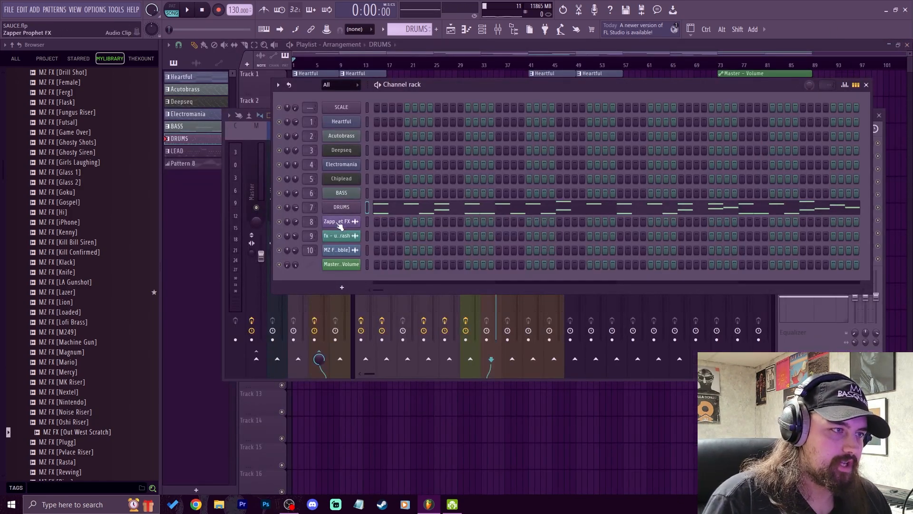
Step: Go through the Zapper Prophet FX, crash and MZ FX [Bubble] mixer tracks and examine their effect slots
left_click(251, 371)
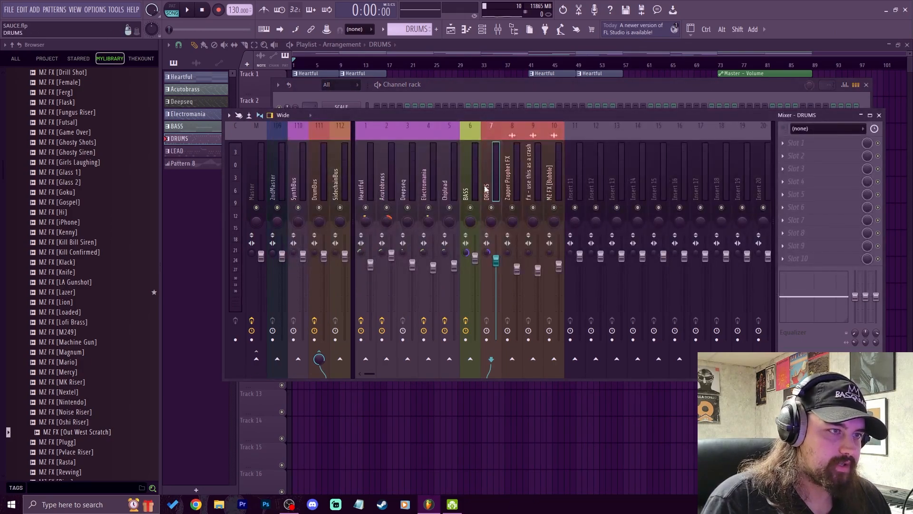
left_click(516, 193)
left_click(536, 192)
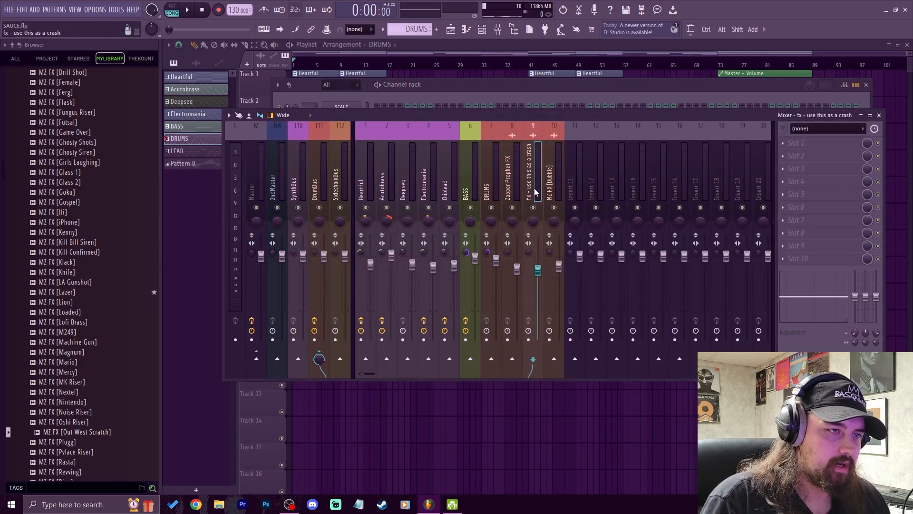
left_click(554, 189)
left_click(533, 188)
left_click(513, 191)
left_click(535, 191)
left_click(555, 189)
left_click(520, 185)
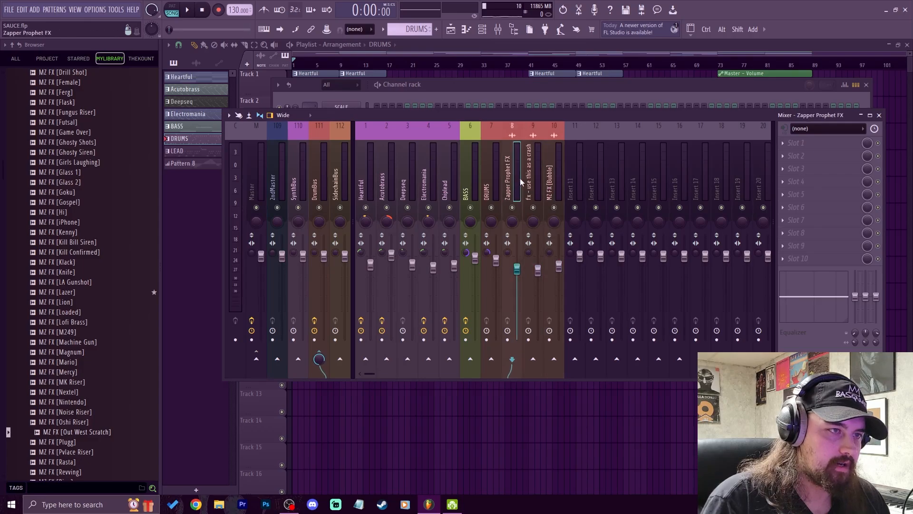
Step: Place the playhead at bar 39 in the playlist, inside the first Zapper Prophet FX clip on Track 8
left_click(657, 44)
left_click_drag(523, 65, 516, 67)
left_click(517, 66)
scroll(513, 67, "up", 5)
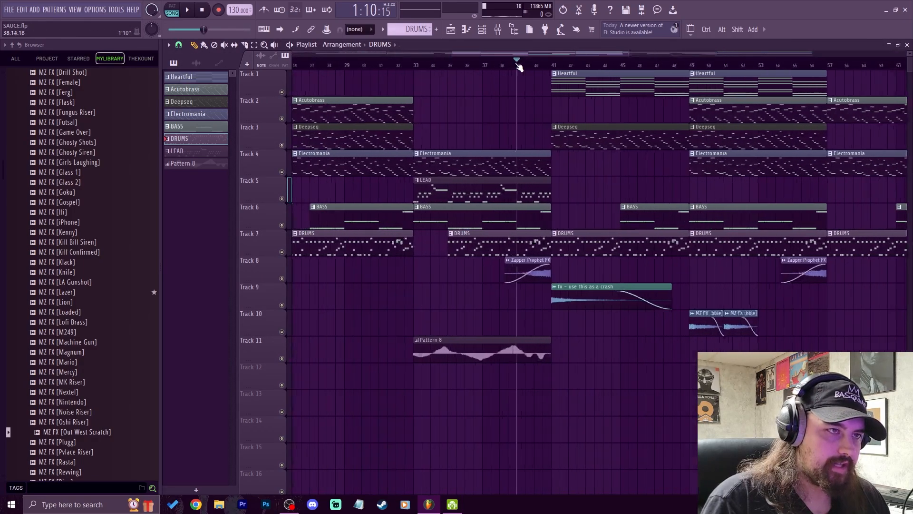
Step: Set the Zapper Prophet FX track's stereo separation to 16% separated and lower its level slightly during playback from bar 39
scroll(514, 68, "down", 2)
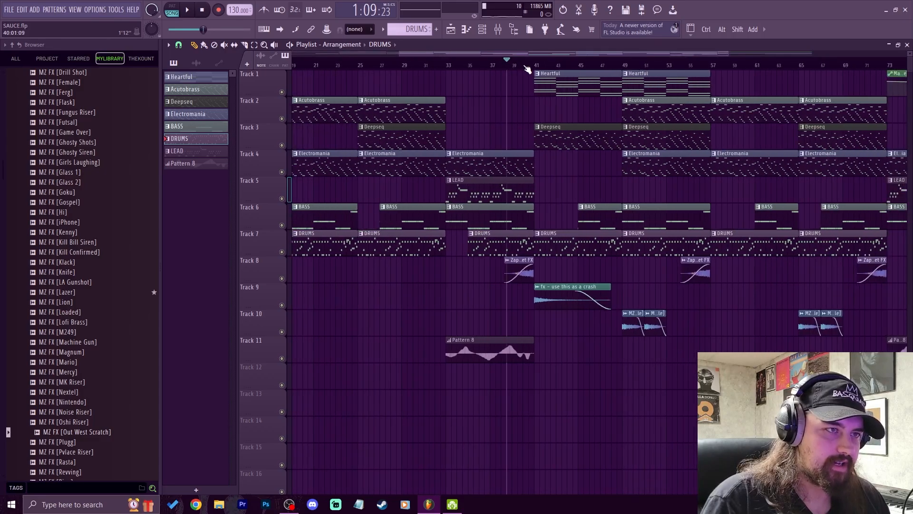
left_click(503, 37)
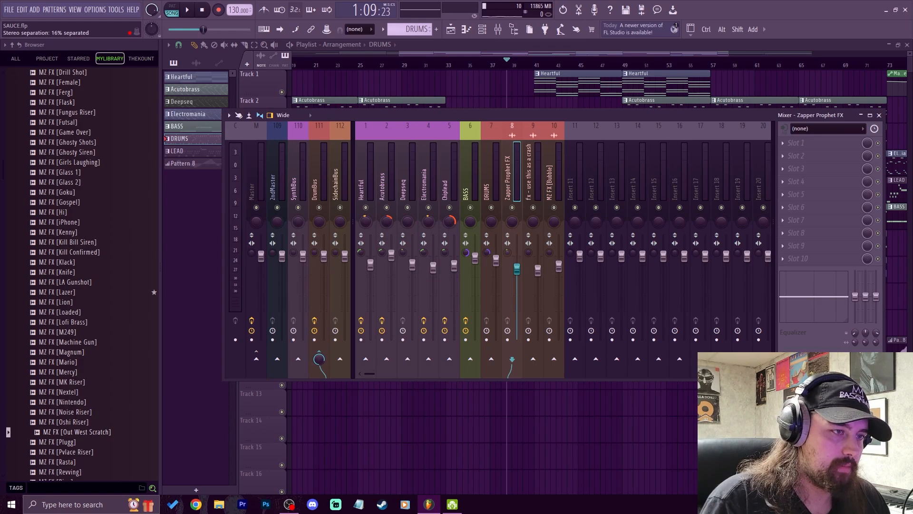
right_click(509, 257)
key("Escape")
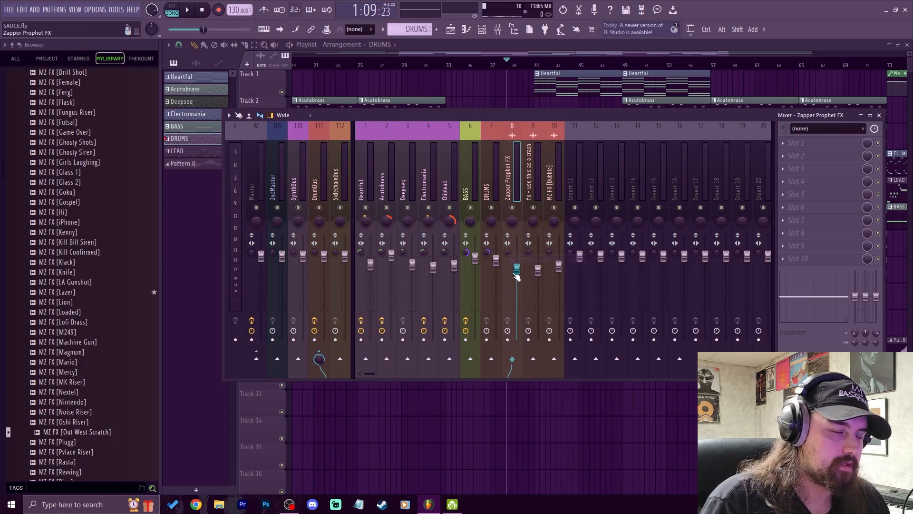
left_click_drag(528, 118, 535, 164)
key("space")
left_click_drag(504, 328, 504, 332)
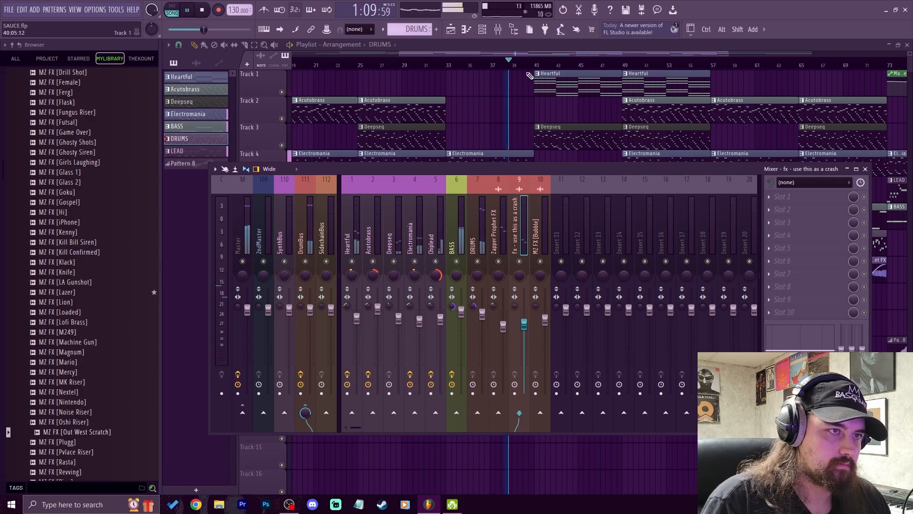
Step: Lower the levels of the crash and MZ FX [Bubble] mixer tracks slightly while the beat plays
left_click(498, 29)
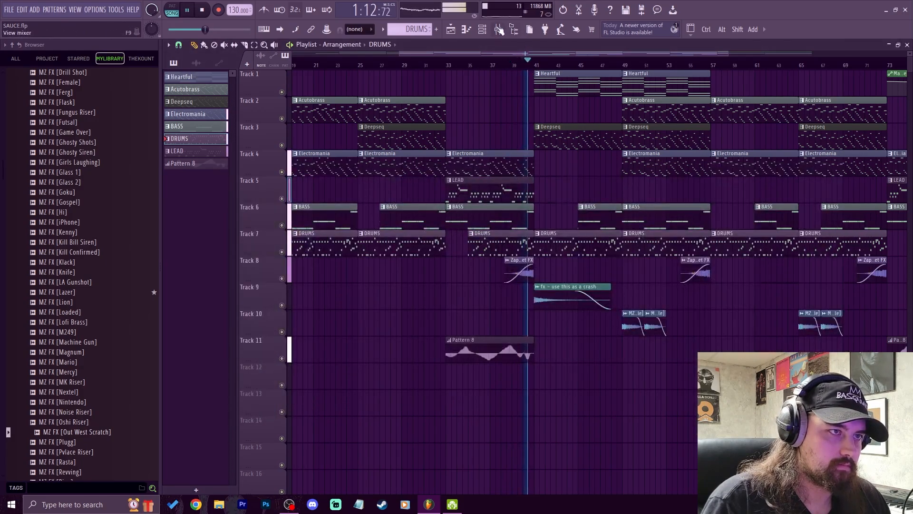
left_click(498, 29)
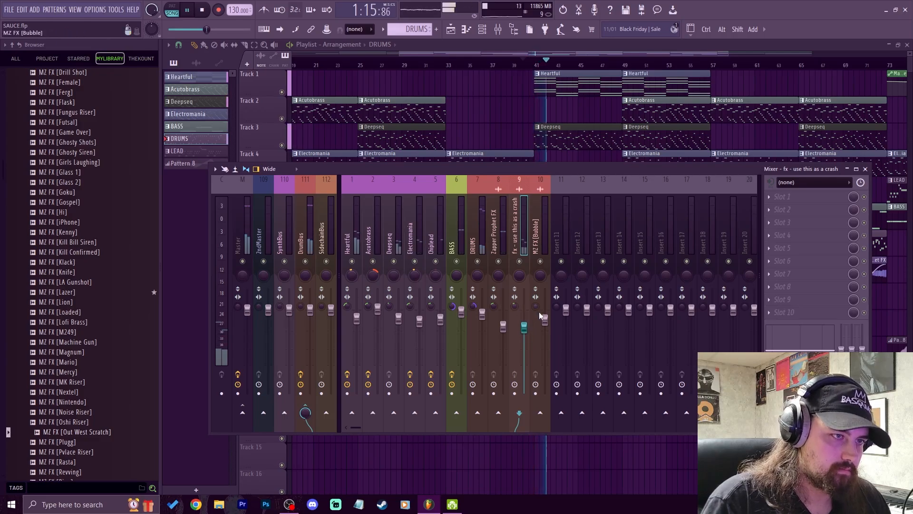
left_click_drag(545, 320, 545, 326)
key("F9")
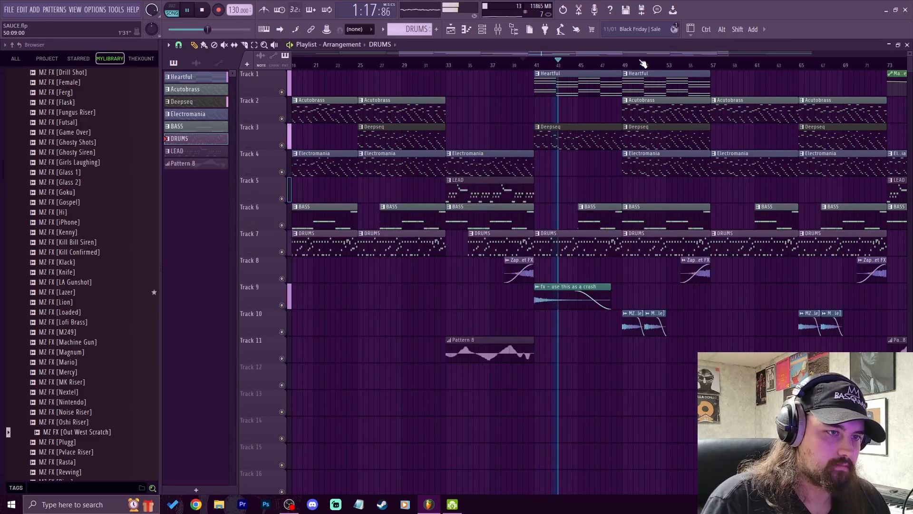
Step: Play from bar 47, set the MZ FX [Bubble] track's volume to 82% (-4.2 dB) and pan it to the right
left_click(608, 65)
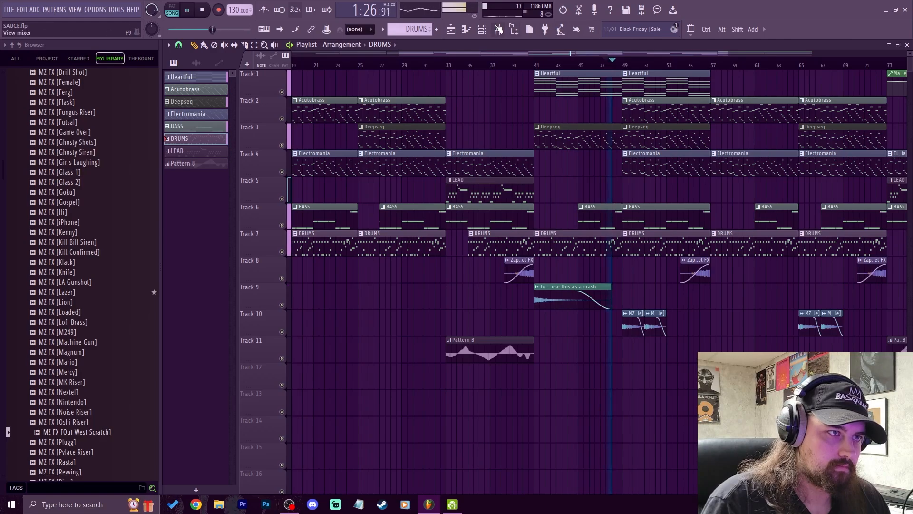
key("F9")
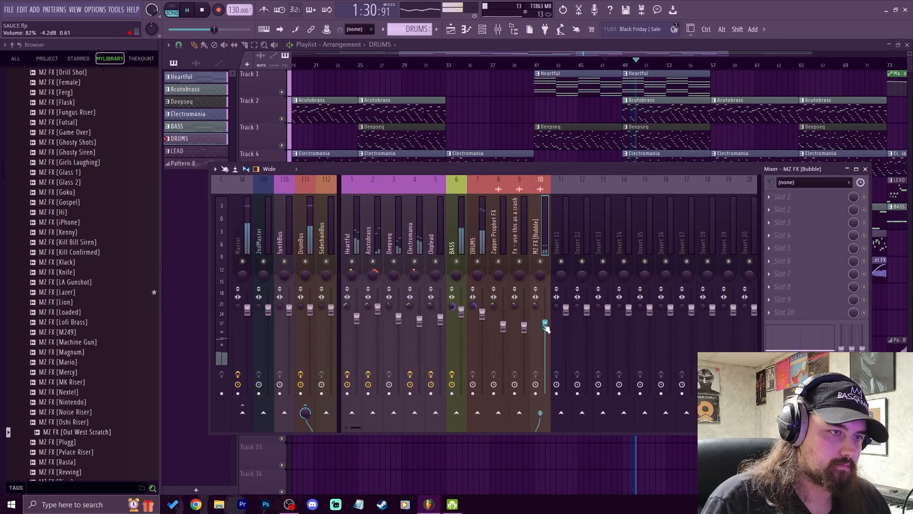
left_click_drag(542, 277, 540, 266)
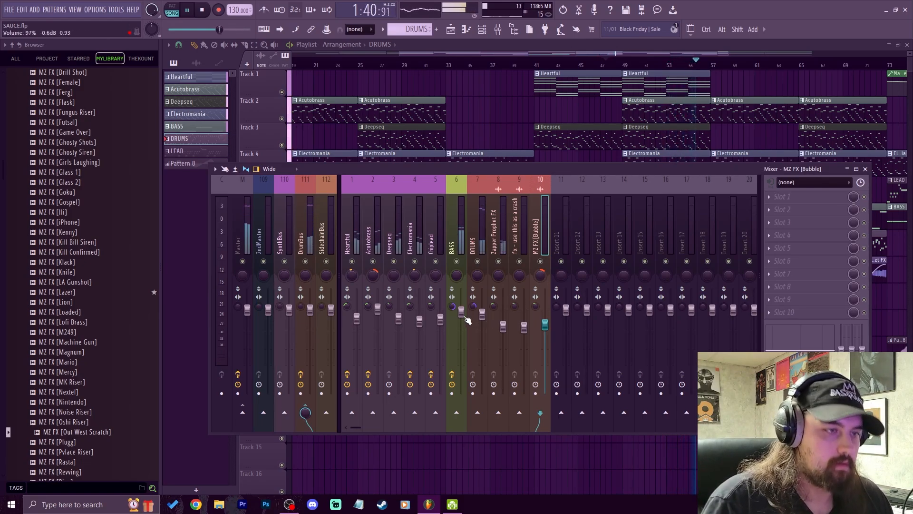
Step: Lower the BASS track's level slightly and play from bar 65 to check the MZ FX [Bubble] track
left_click_drag(466, 319, 466, 321)
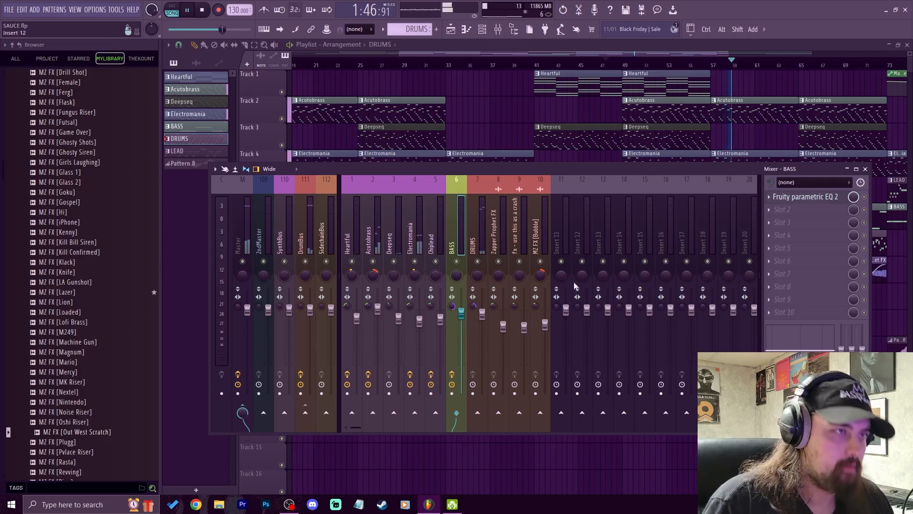
key("F9")
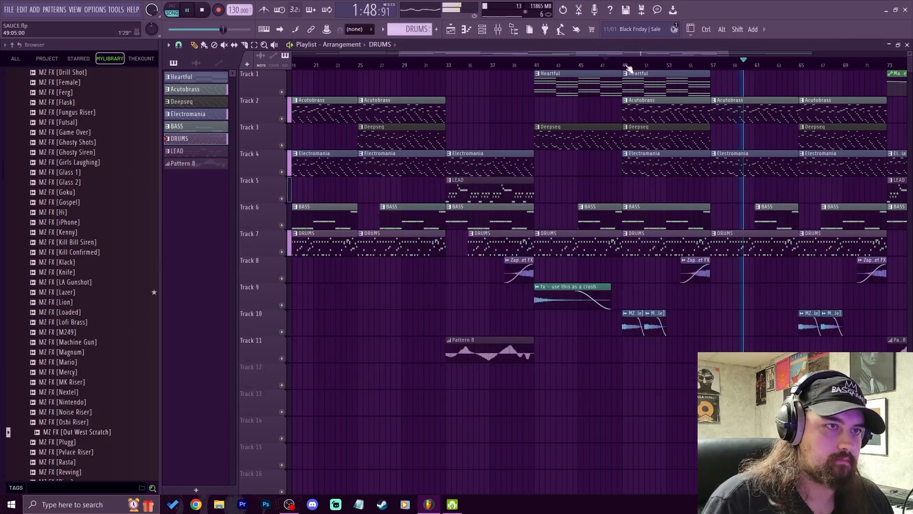
scroll(635, 70, "down", 3)
left_click(672, 66)
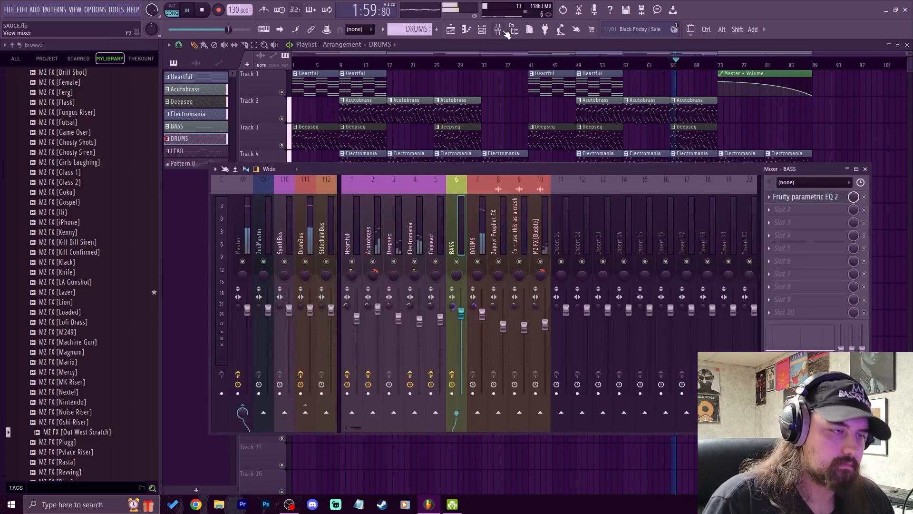
left_click(506, 30)
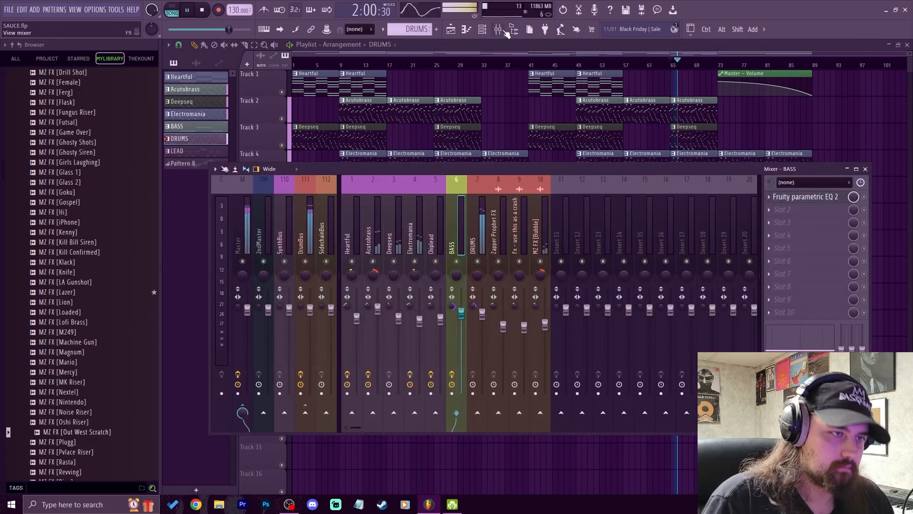
left_click(540, 228)
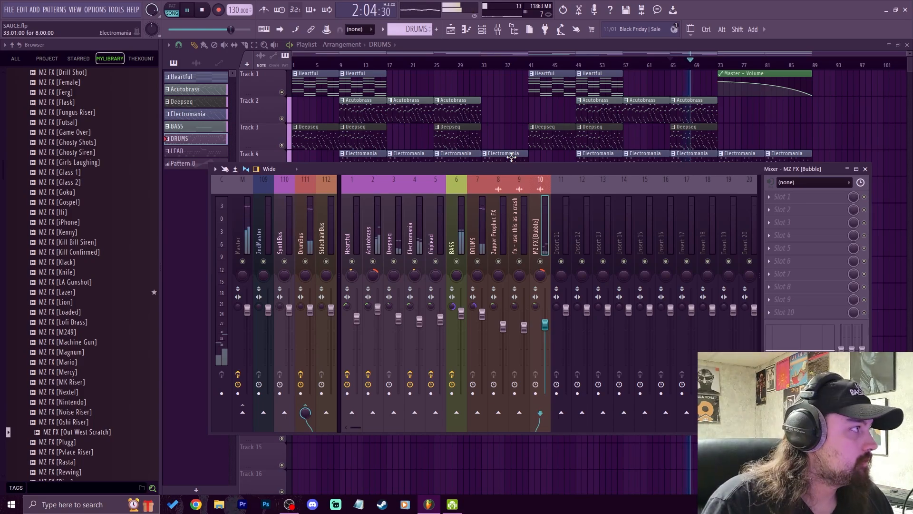
Step: Restart the song with every instrument and FX fader except DRUMS at zero, and set the DrumBus RC-20 Noise amount to 21%
left_click(202, 10)
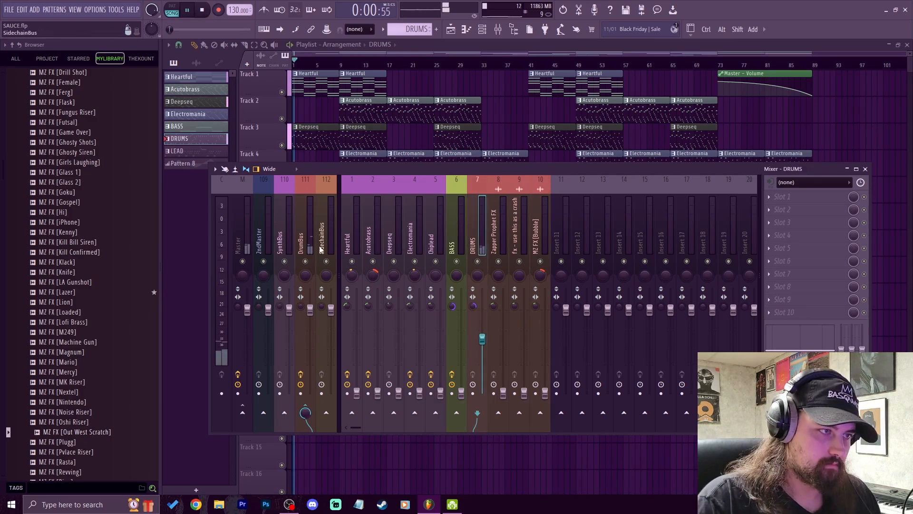
left_click(306, 243)
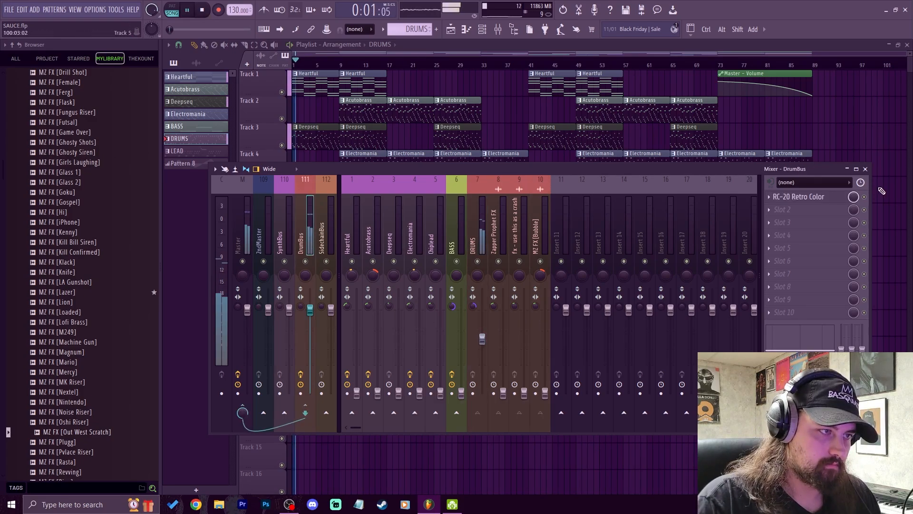
left_click(821, 197)
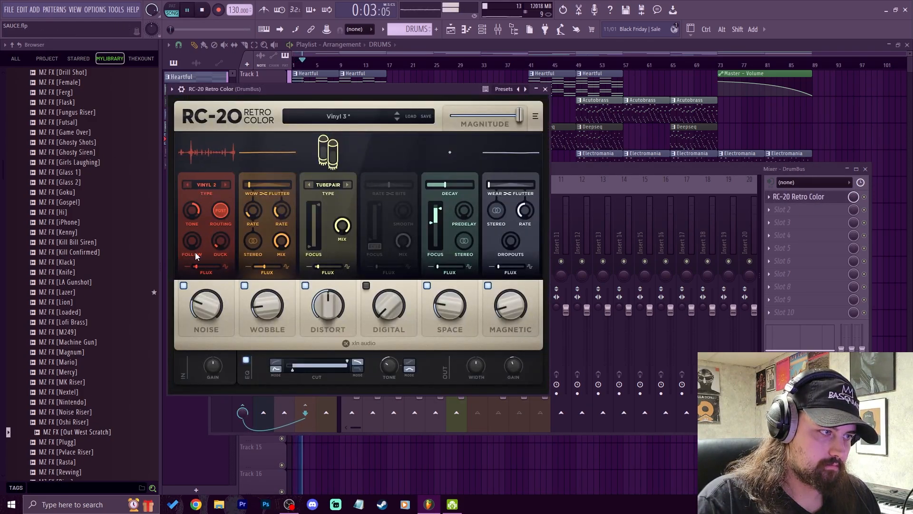
mouse_move(205, 240)
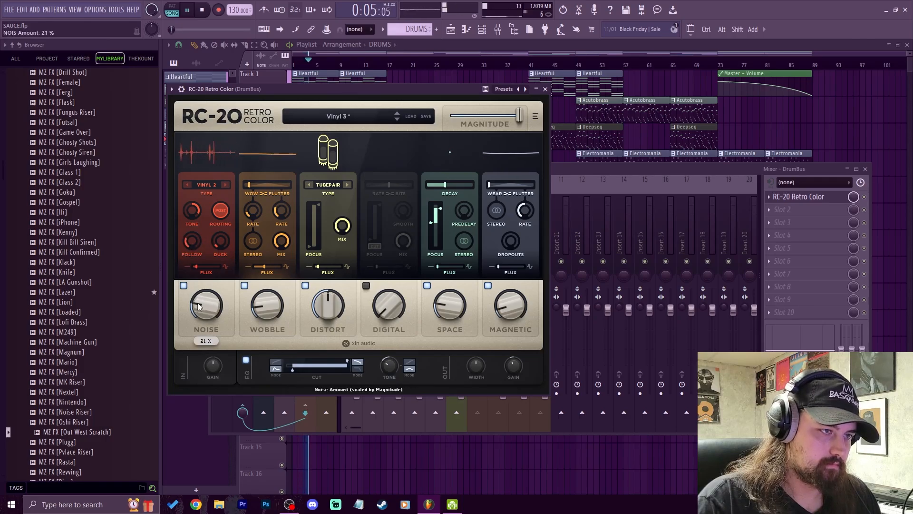
left_click(546, 89)
Step: Raise the DRUMS fader to about 68% and bring the BASS fader up to nearly the same level
left_click(482, 336)
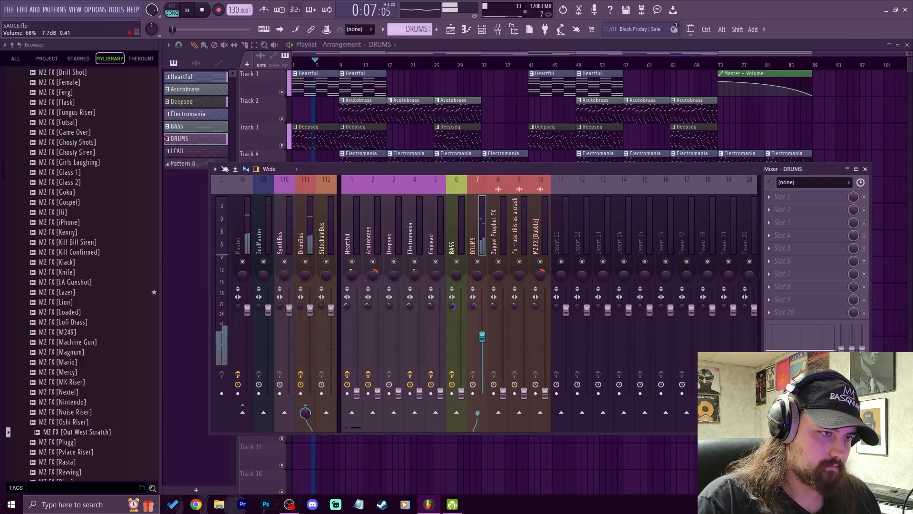
left_click(461, 343)
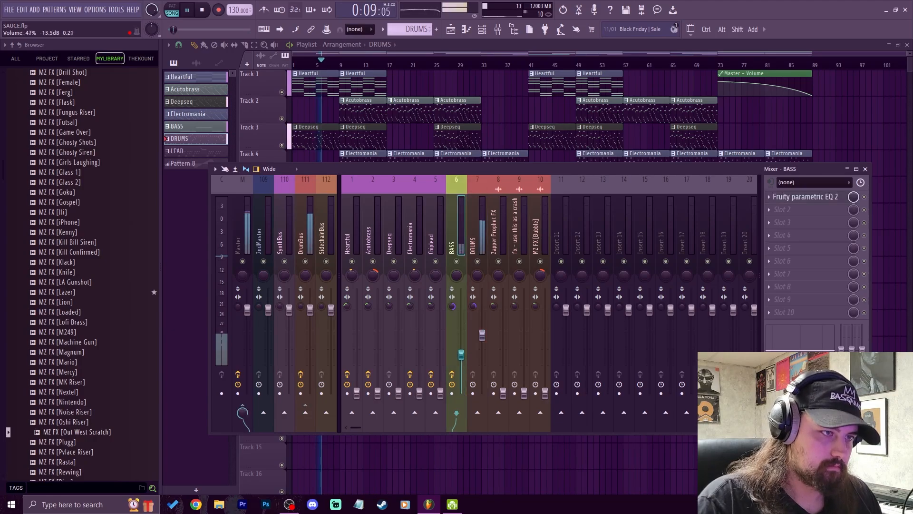
left_click_drag(460, 343, 461, 341)
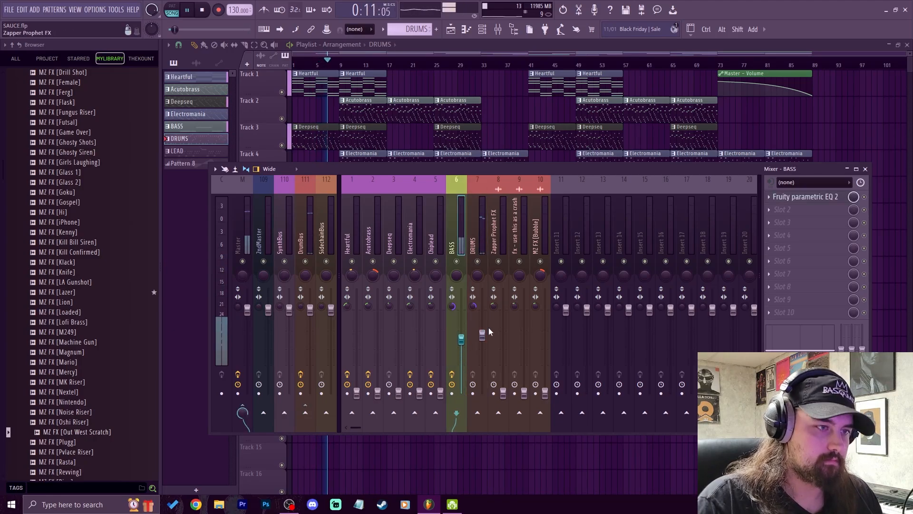
Step: Bring the Zapper Prophet FX, crash and MZ FX [Bubble] faders up from zero to between about 54% and 62%
left_click_drag(502, 392, 502, 345)
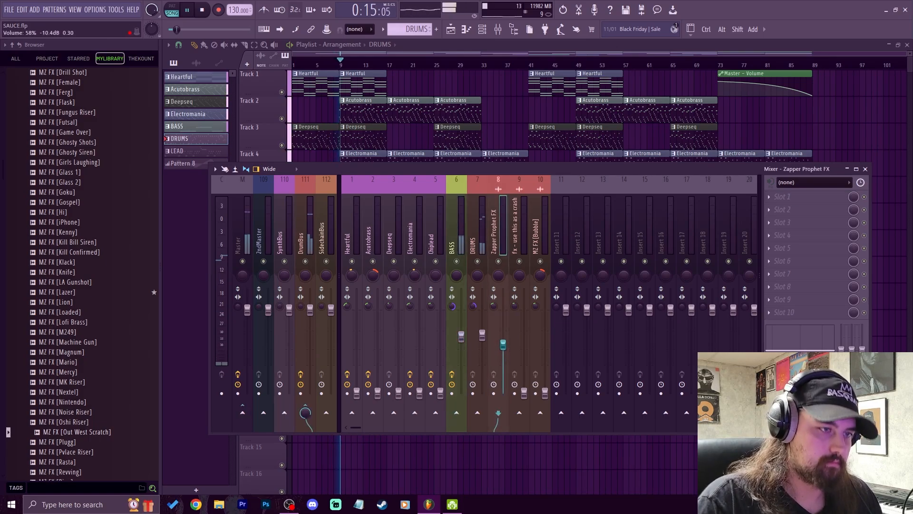
left_click_drag(523, 393, 524, 346)
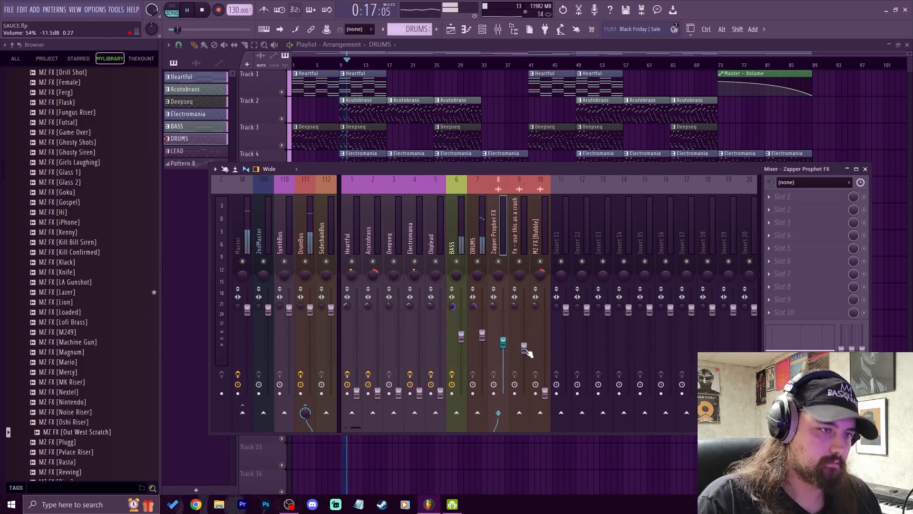
left_click_drag(545, 392, 545, 342)
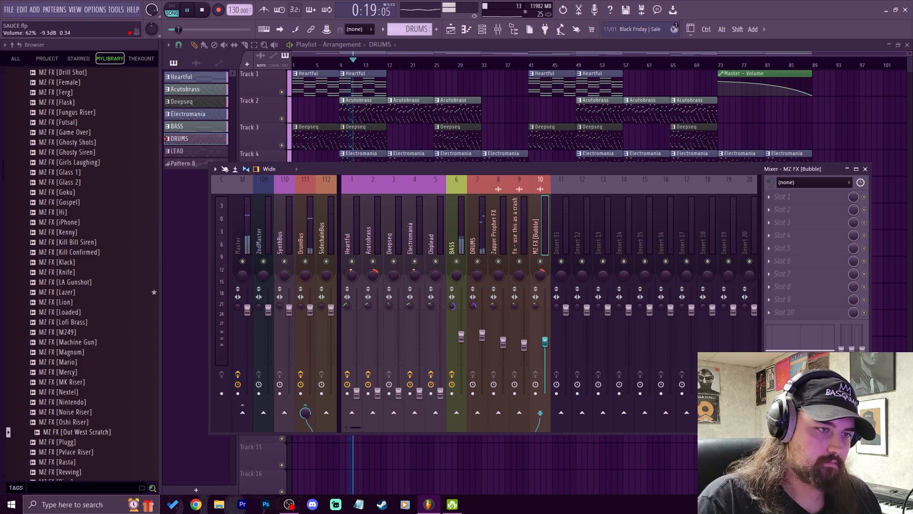
left_click(523, 345)
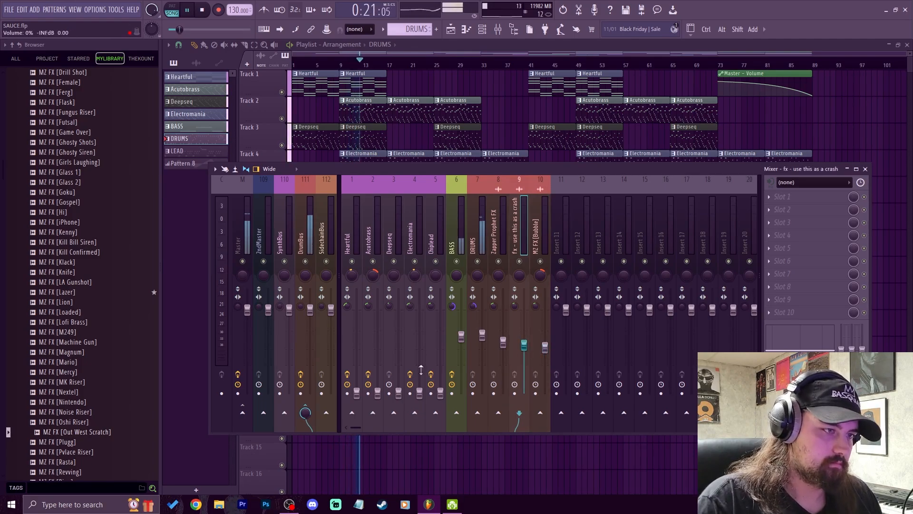
Step: Restart playback from the beginning and raise the Heartful fader from zero to about 68% (-7.8 dB)
key("space")
key("space")
left_click(350, 396)
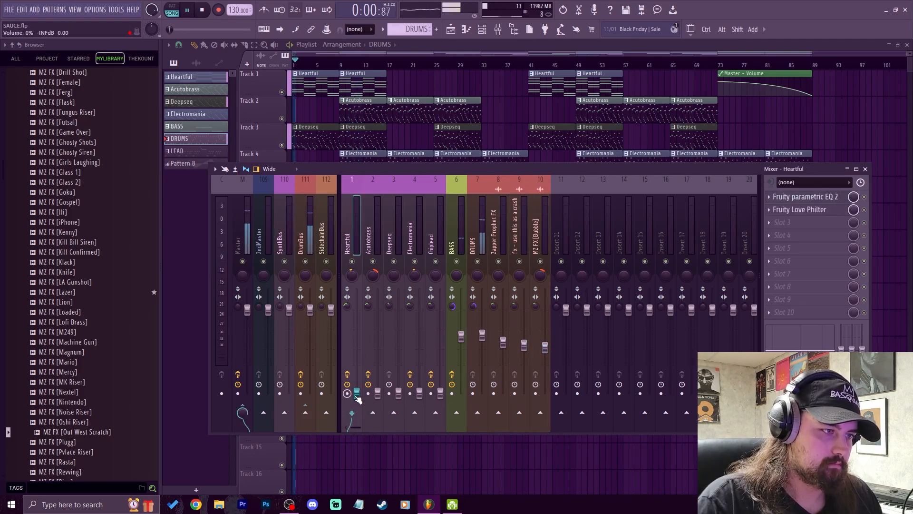
left_click_drag(357, 393, 356, 357)
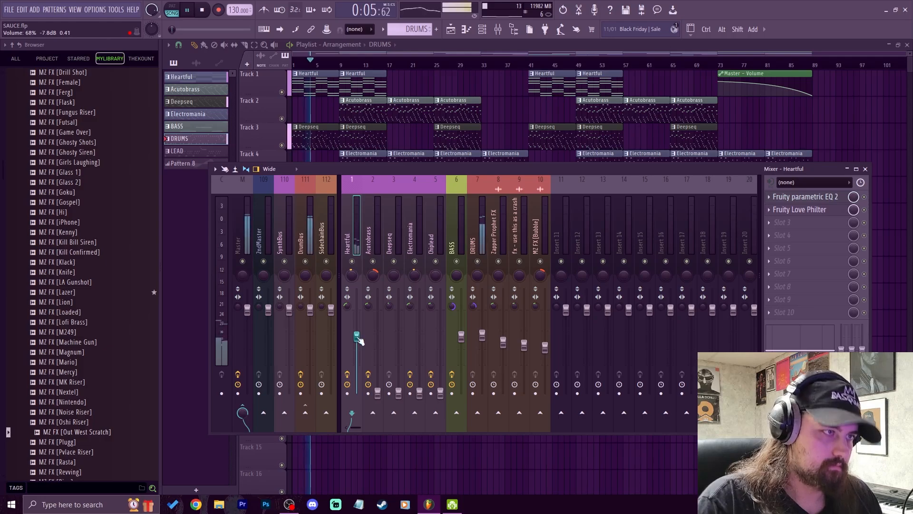
Step: Play from bar 9, set the BASS fader to about 66% (-8.4 dB) and fine-tune the Heartful level against it
left_click(338, 58)
left_click(499, 33)
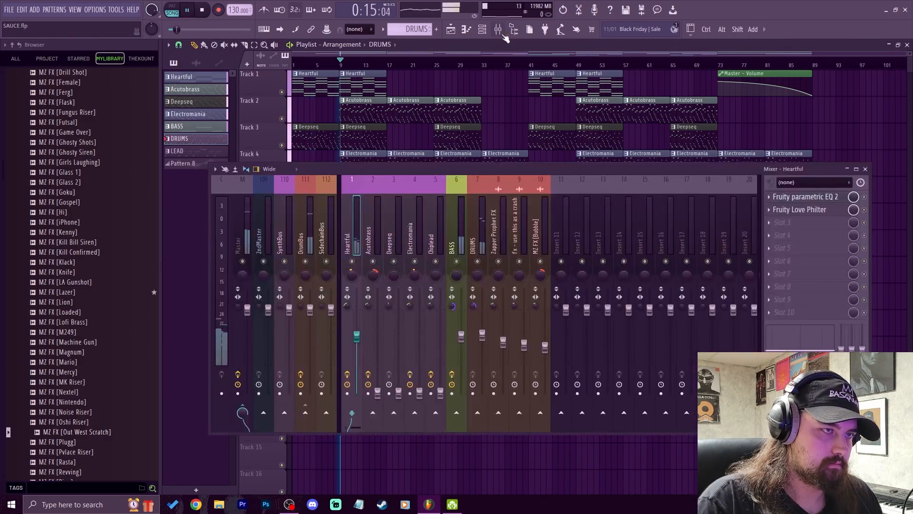
left_click(460, 336)
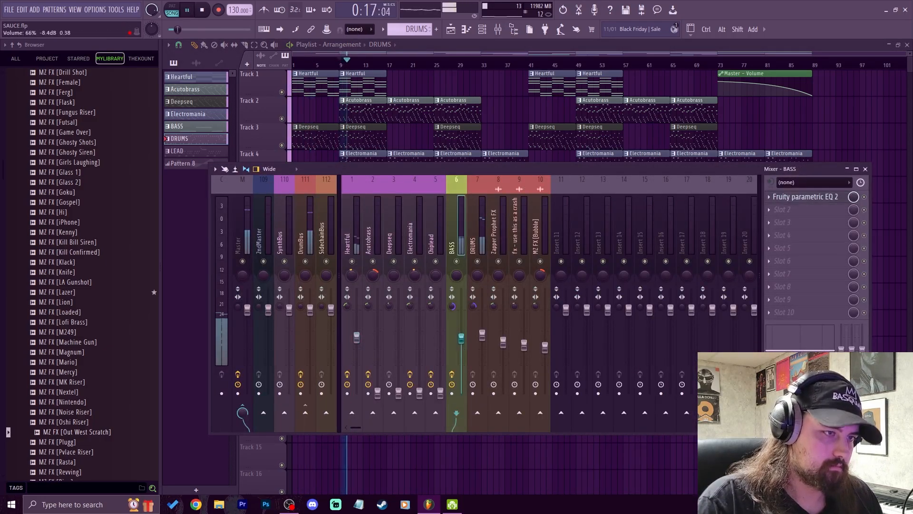
left_click(357, 337)
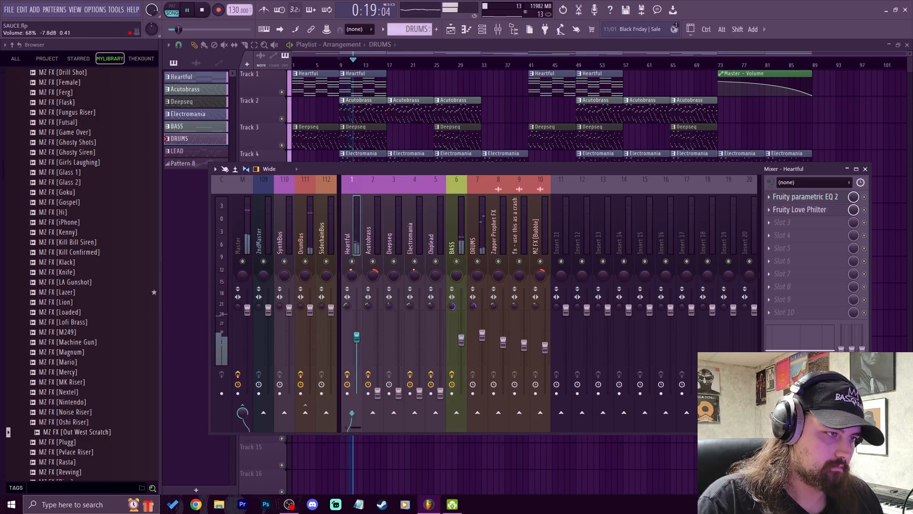
Step: Raise the Acutobrass fader from zero to slightly above 63% and bring the Deepseq fader up to a little below it
key("space")
left_click_drag(377, 393, 377, 353)
key("space")
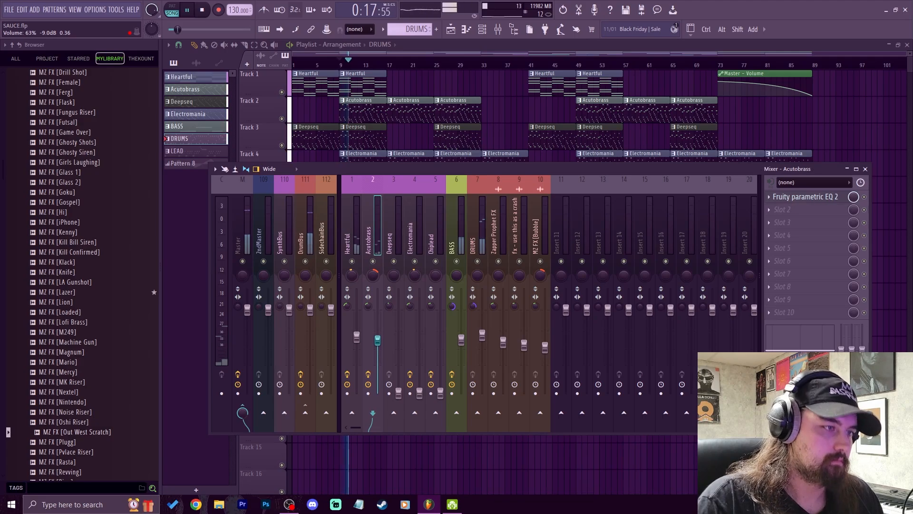
left_click_drag(378, 340, 378, 338)
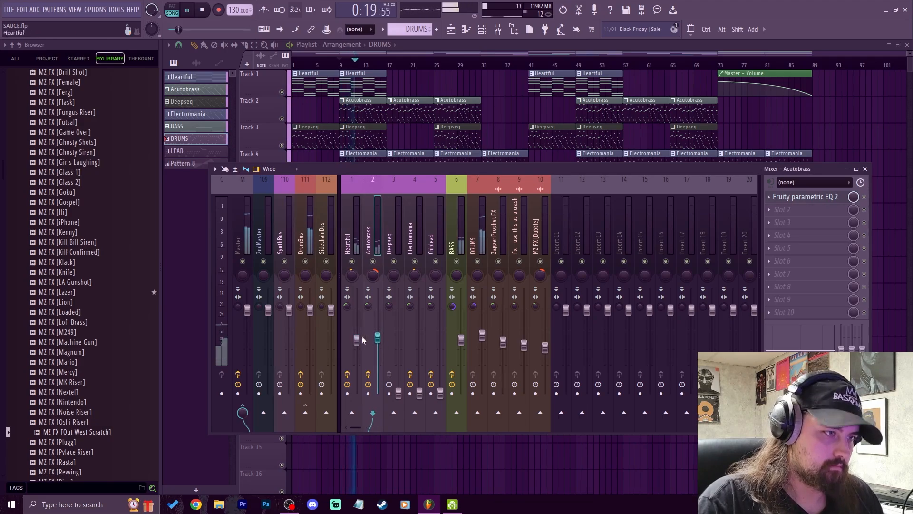
left_click(398, 393)
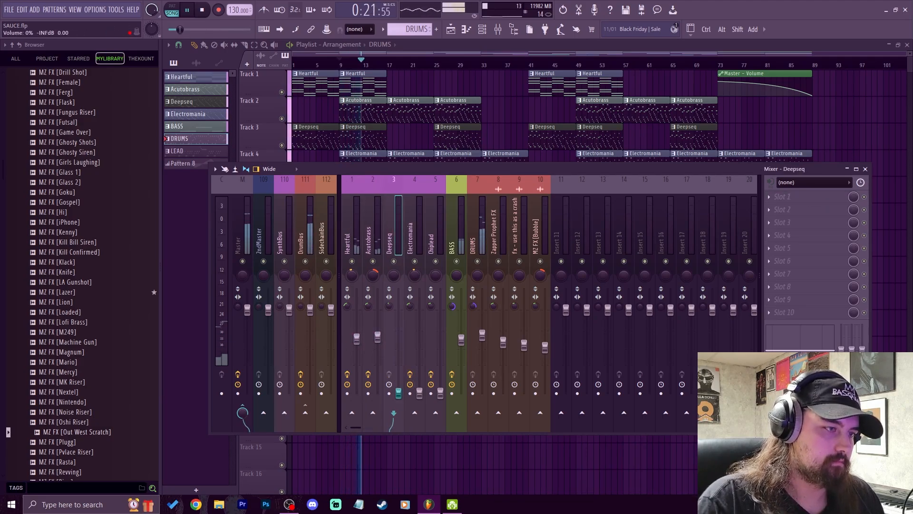
left_click_drag(398, 393, 398, 348)
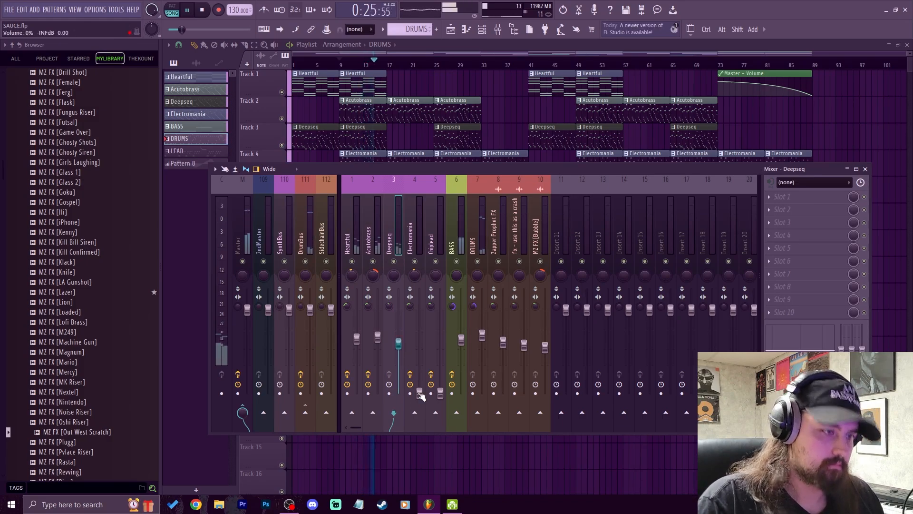
Step: Bring the Electromania and Chiplead faders up from zero to about 61% each (-9.5 dB)
left_click_drag(420, 393, 419, 350)
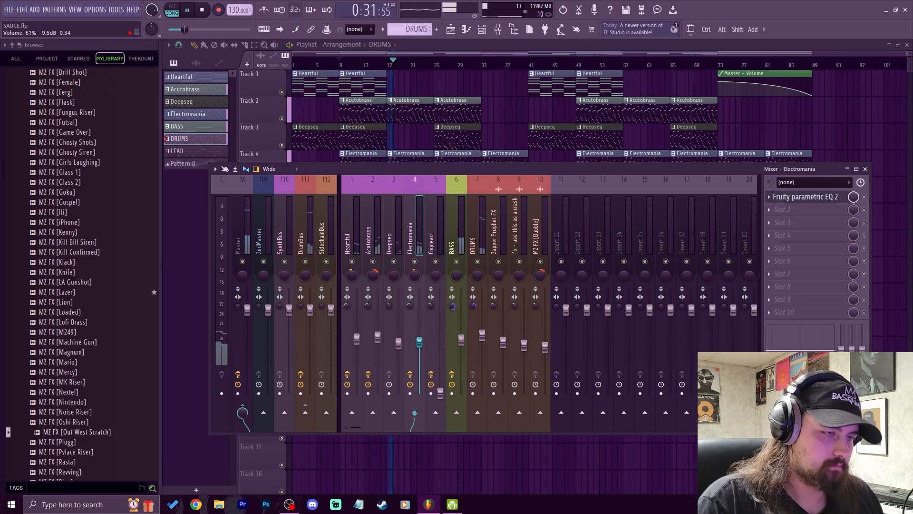
left_click_drag(440, 393, 441, 342)
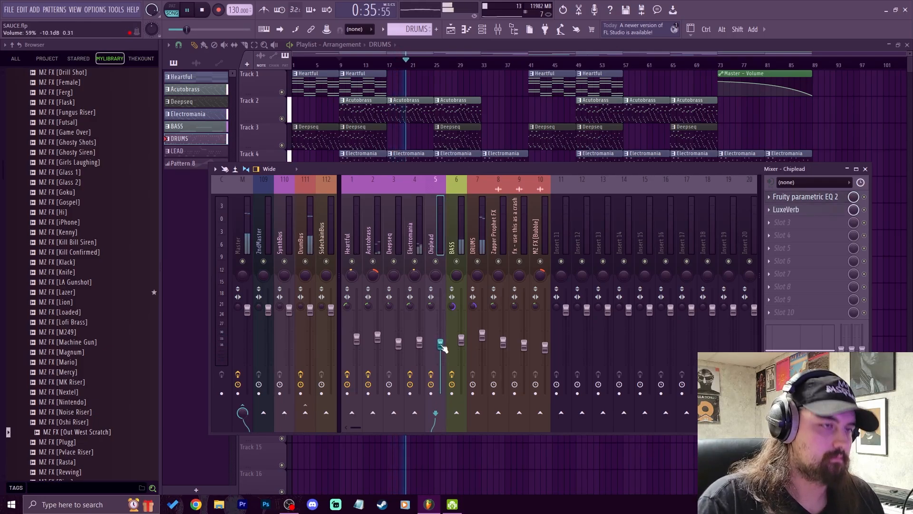
left_click_drag(440, 343, 441, 343)
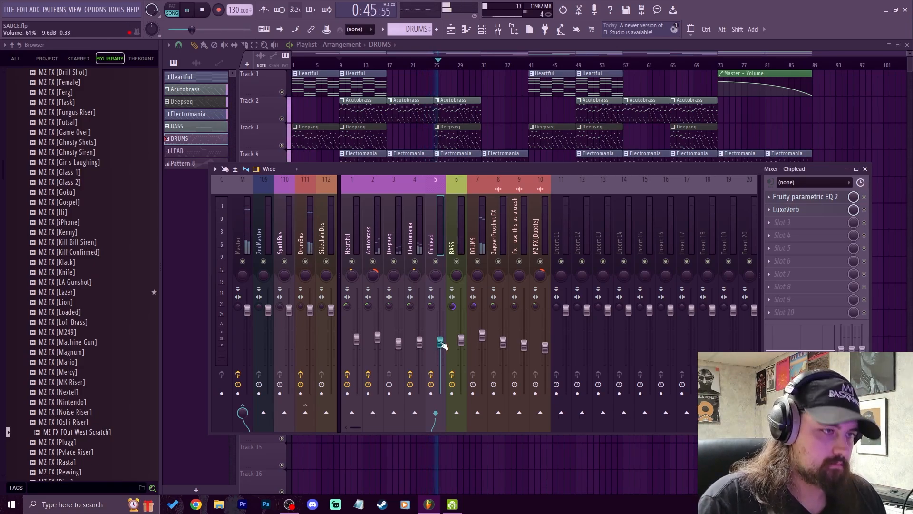
Step: Nudge the Deepseq and Electromania faders up slightly, Electromania to about 62%, and lower DRUMS a little
left_click(415, 336)
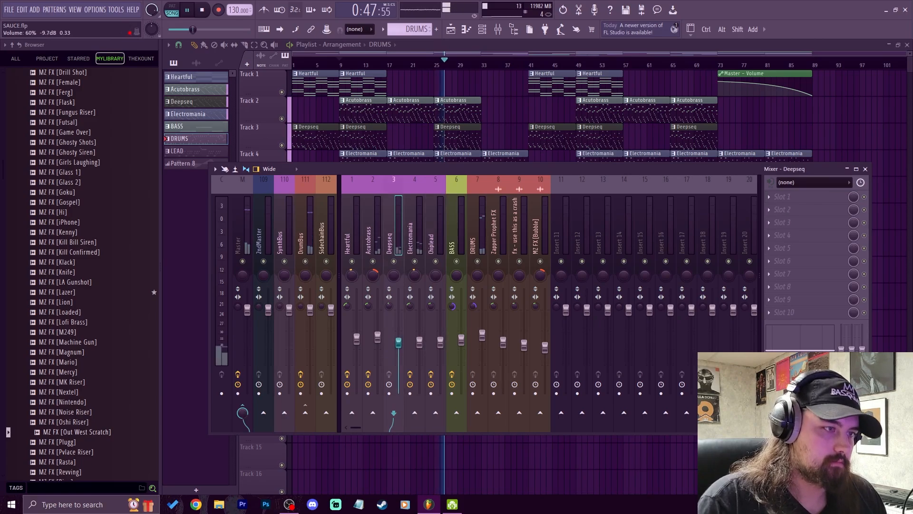
left_click(400, 341)
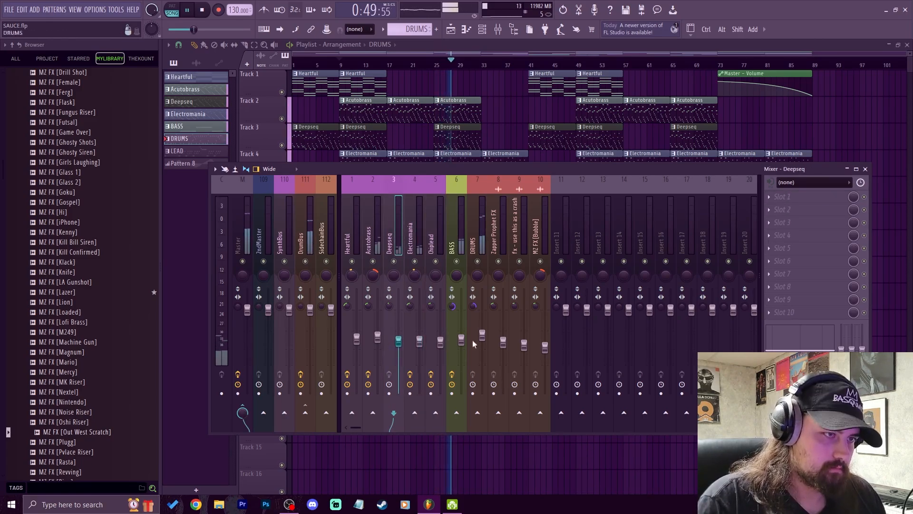
left_click(484, 337)
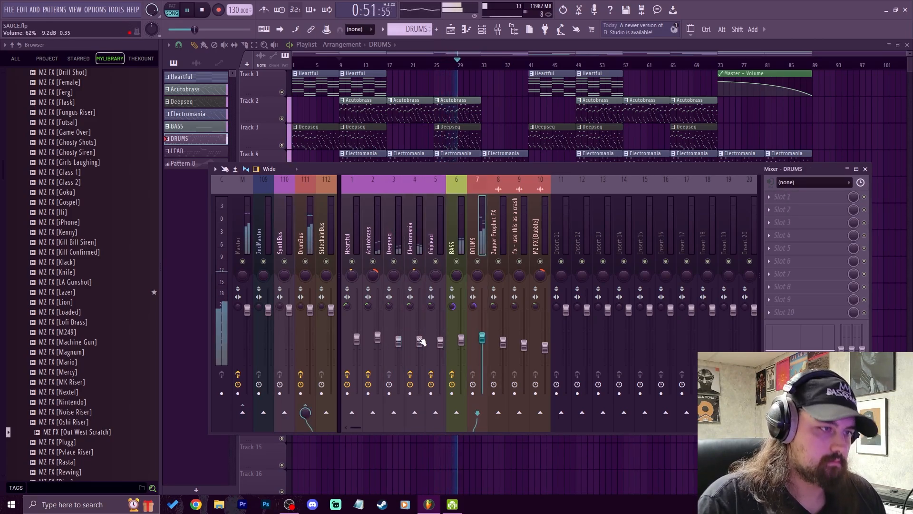
Step: Raise the Heartful through Chiplead faders together, then fine-tune Deepseq, set Electromania to about 69% and Chiplead to about 74% (-6.3 dB)
left_click_drag(344, 222, 432, 229)
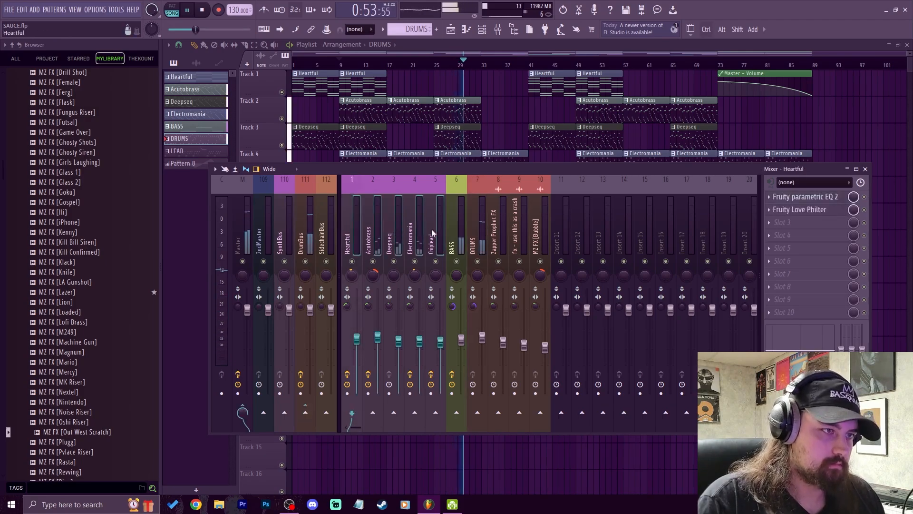
left_click_drag(422, 346, 421, 342)
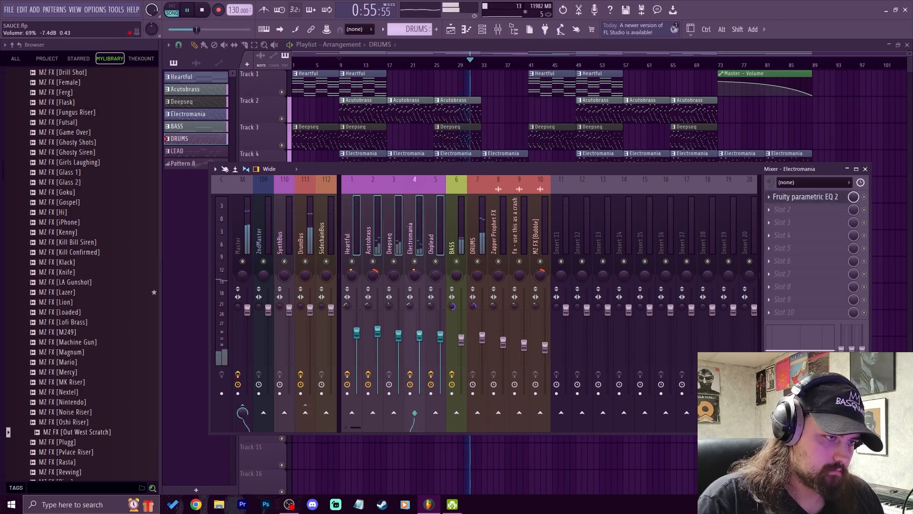
left_click(399, 336)
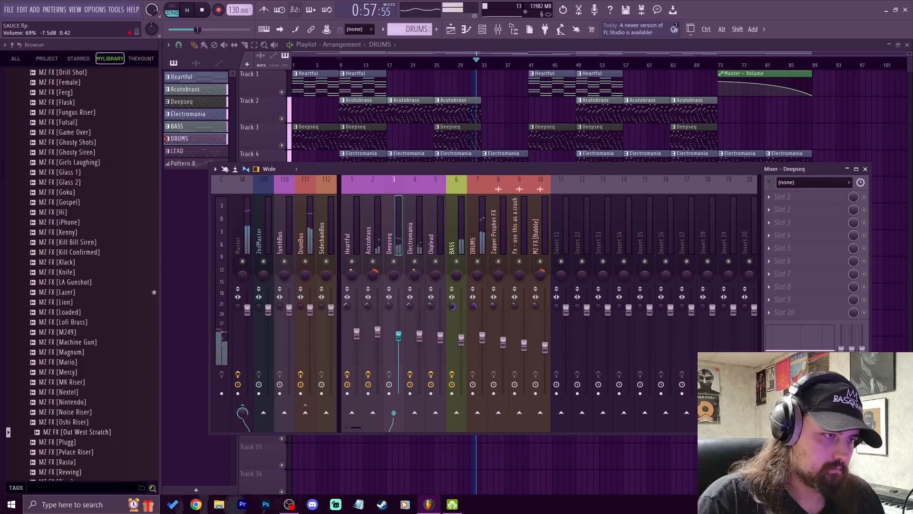
left_click(418, 336)
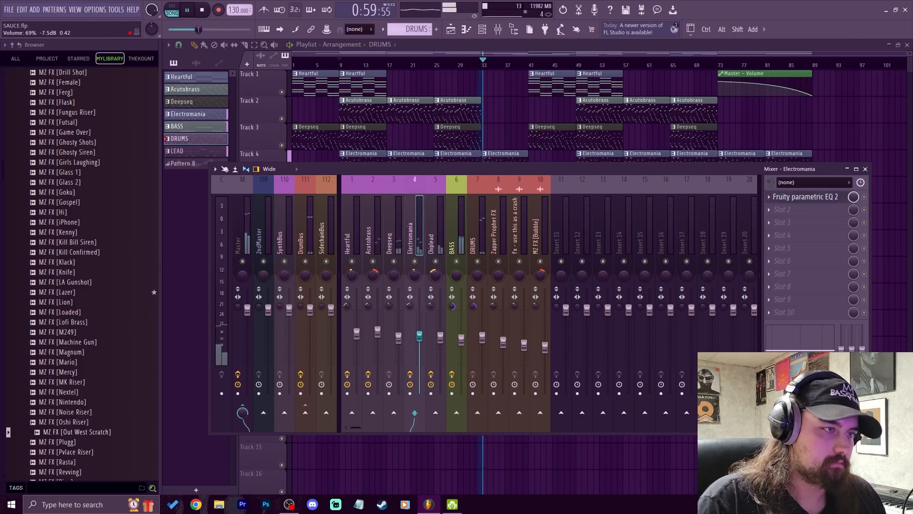
left_click_drag(439, 337, 439, 333)
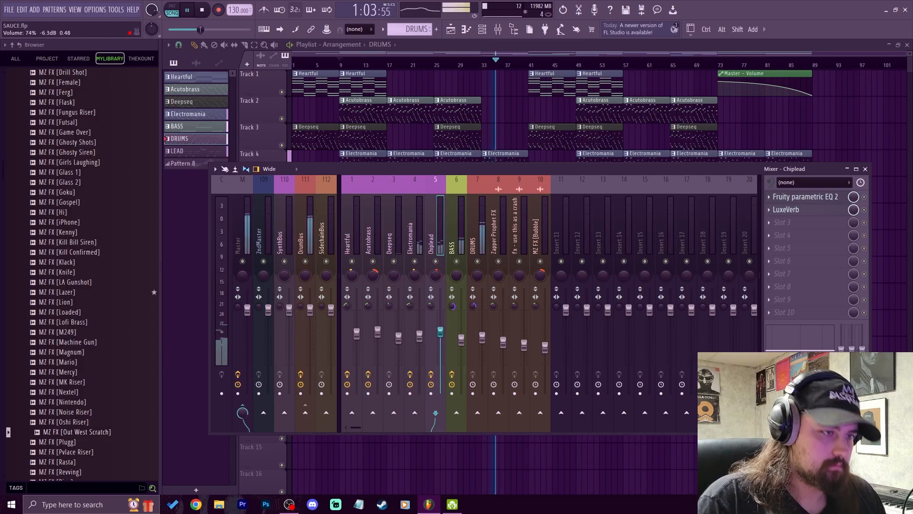
Step: Set the BASS fader to about 70% (-7.3 dB) and raise the Zapper Prophet FX, crash and MZ FX [Bubble] faders slightly
left_click(477, 341)
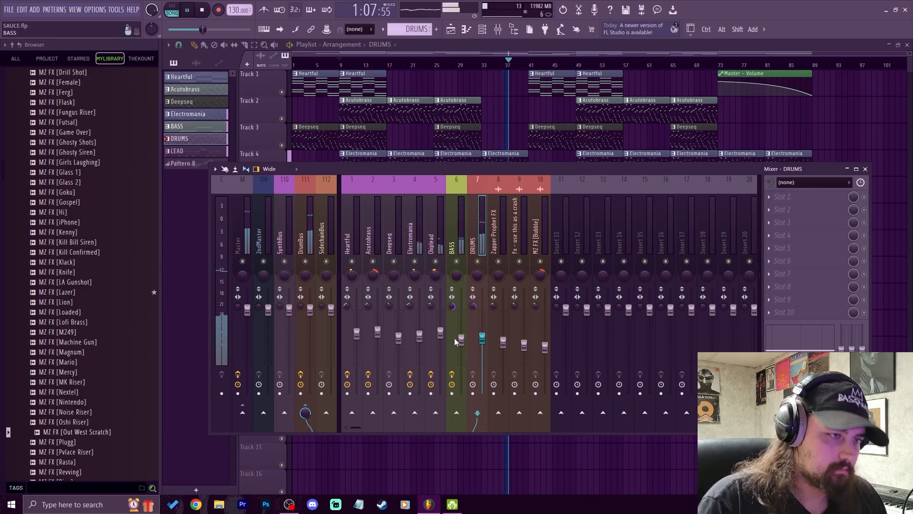
left_click_drag(454, 338, 455, 334)
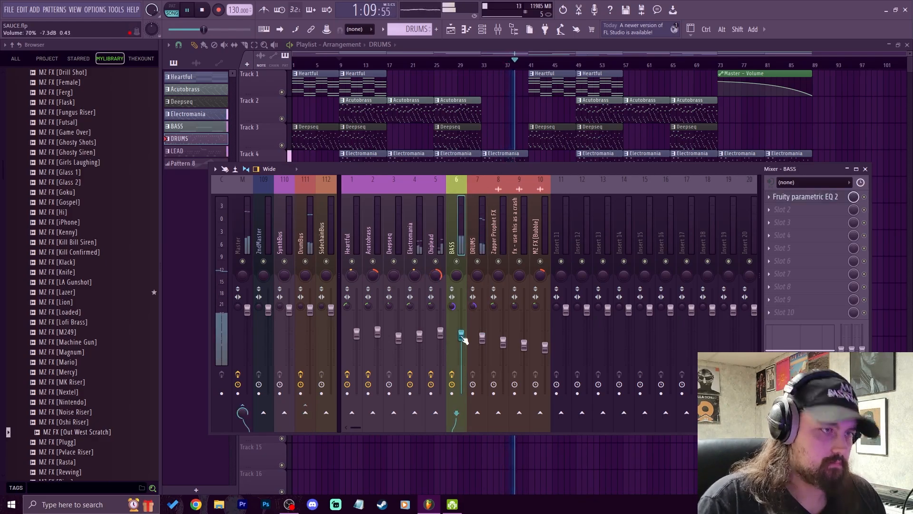
left_click(503, 340)
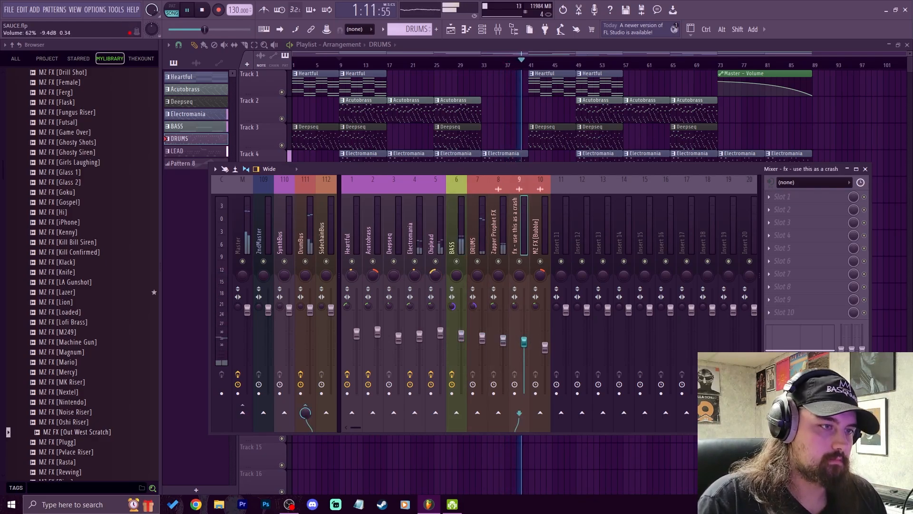
left_click_drag(524, 342, 544, 341)
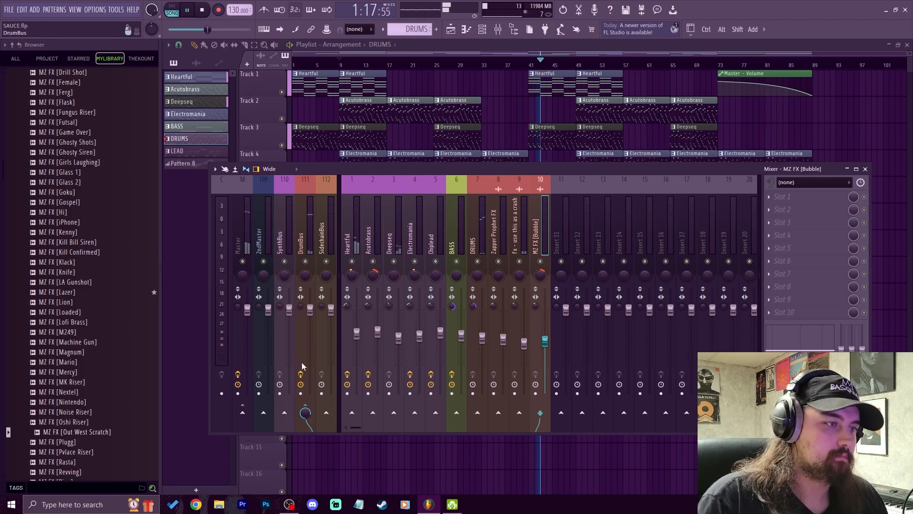
Step: Set the Heartful fader to about 69% (-7.4 dB) and raise DRUMS to about 71% (-6.9 dB)
left_click_drag(357, 336, 357, 335)
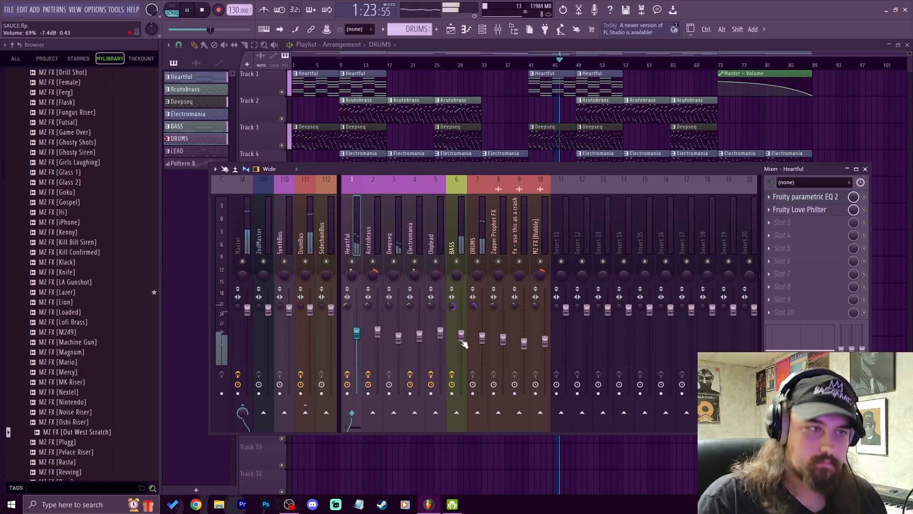
left_click(482, 335)
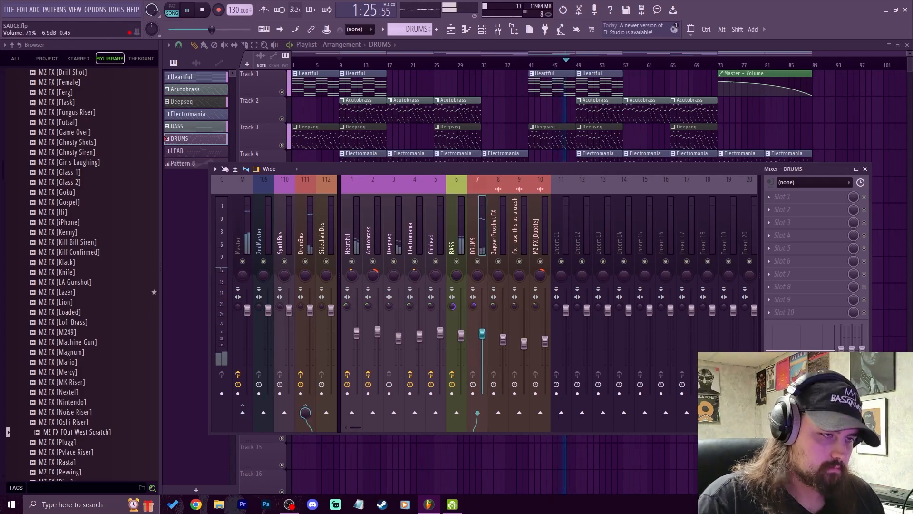
Step: Route mixer tracks Heartful through BASS only to SynthBus and stop playback
left_click(308, 224)
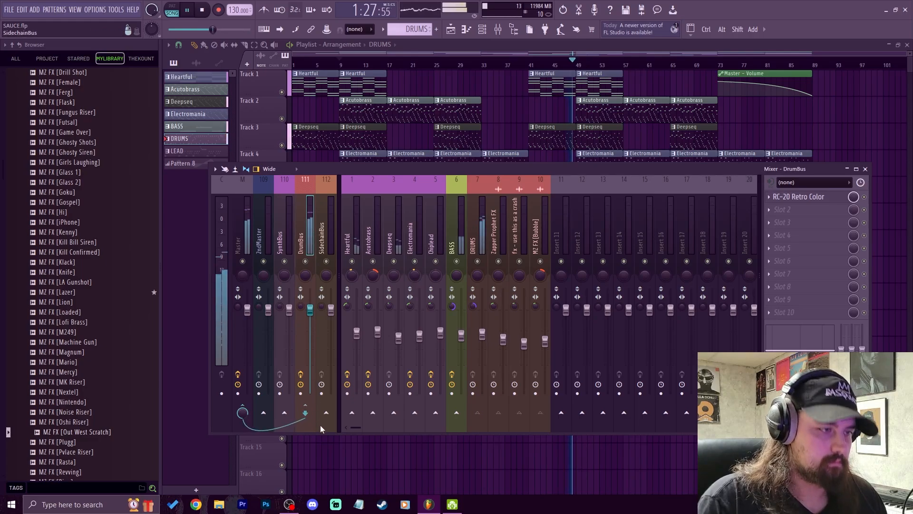
left_click(348, 234)
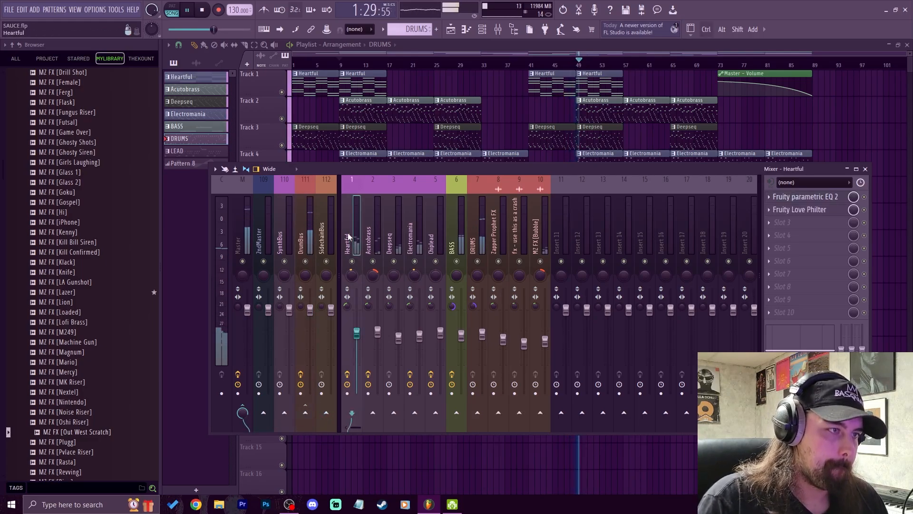
left_click_drag(349, 236, 450, 224)
right_click(284, 413)
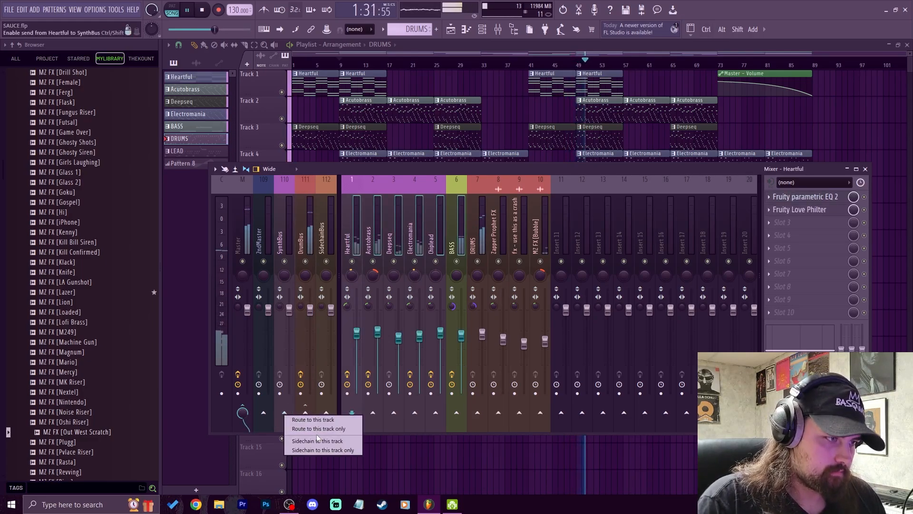
left_click(317, 429)
left_click(281, 227)
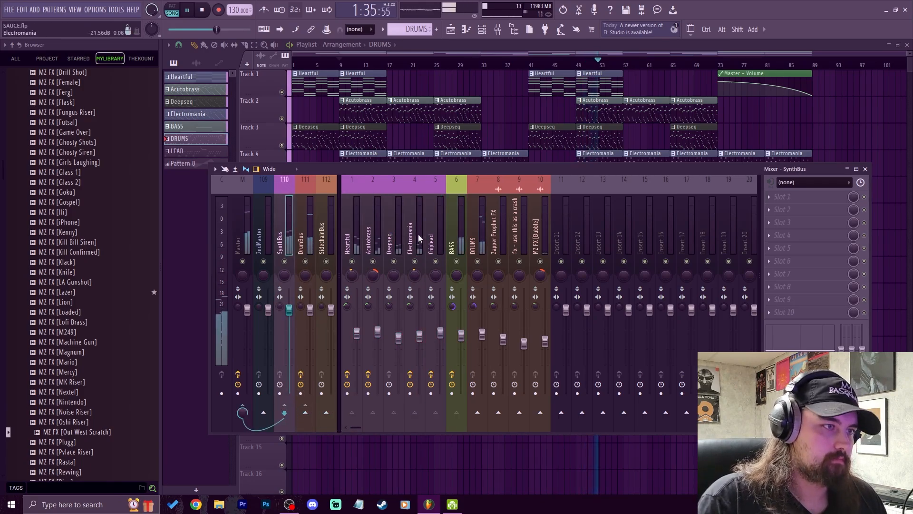
left_click(402, 236)
left_click(203, 10)
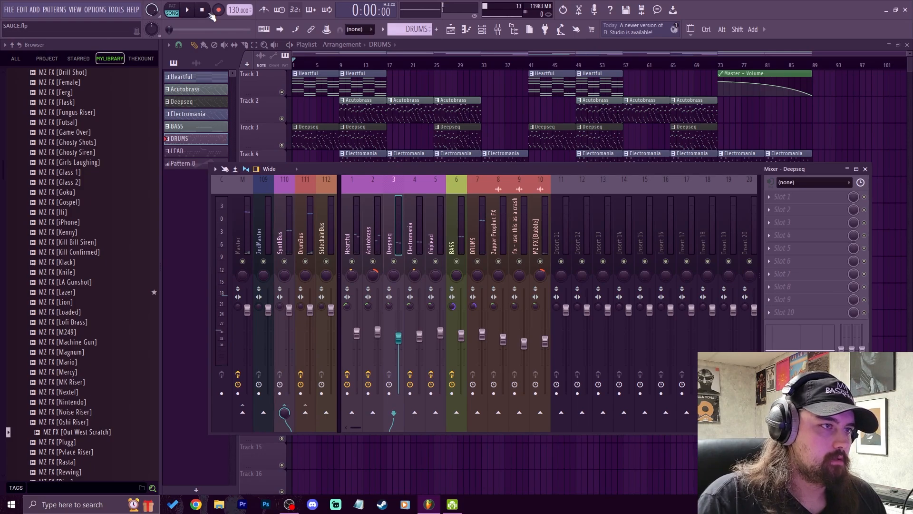
Step: Move the playhead to bar 9 and reapply the SynthBus-only routing to mixer tracks Heartful through BASS
left_click(343, 68)
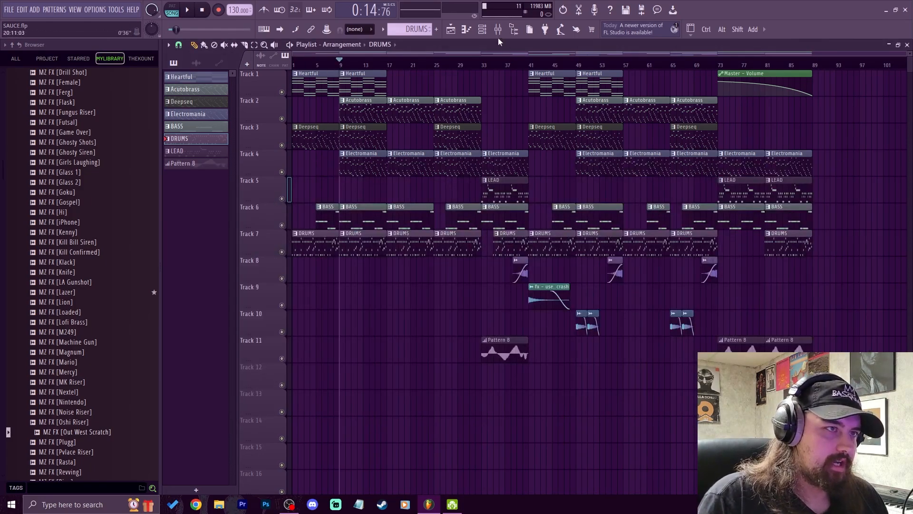
key("F9")
left_click_drag(349, 238, 454, 235)
right_click(283, 411)
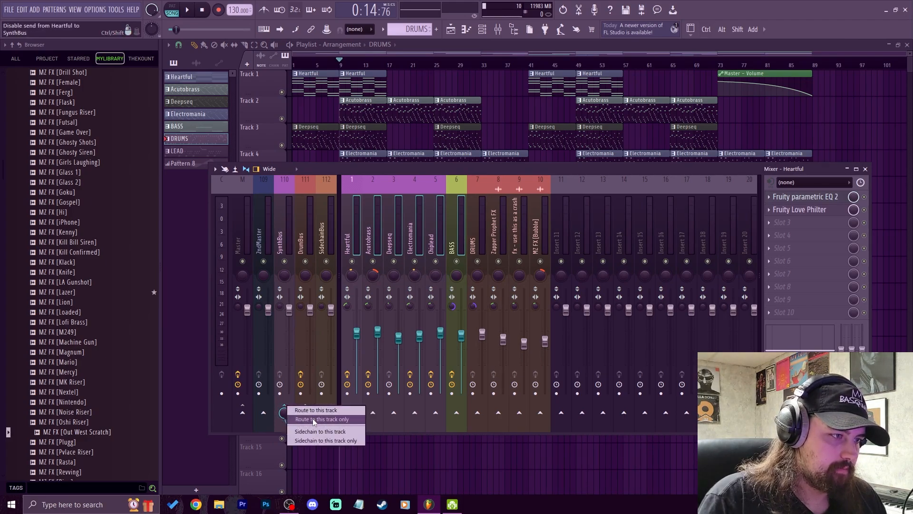
left_click(312, 418)
Step: Route SynthBus only to SidechainBus
left_click(286, 230)
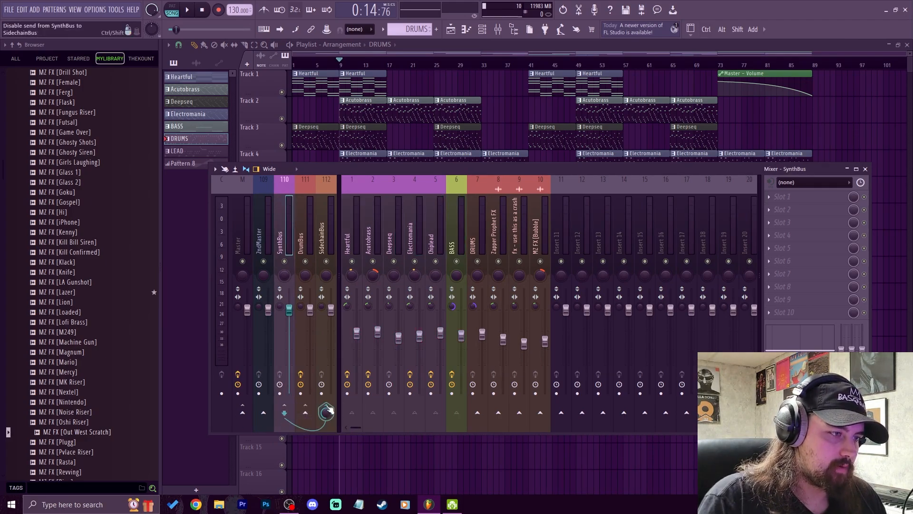
right_click(328, 410)
left_click(350, 416)
Step: Add a sidechain send from DrumBus to SidechainBus
left_click(304, 238)
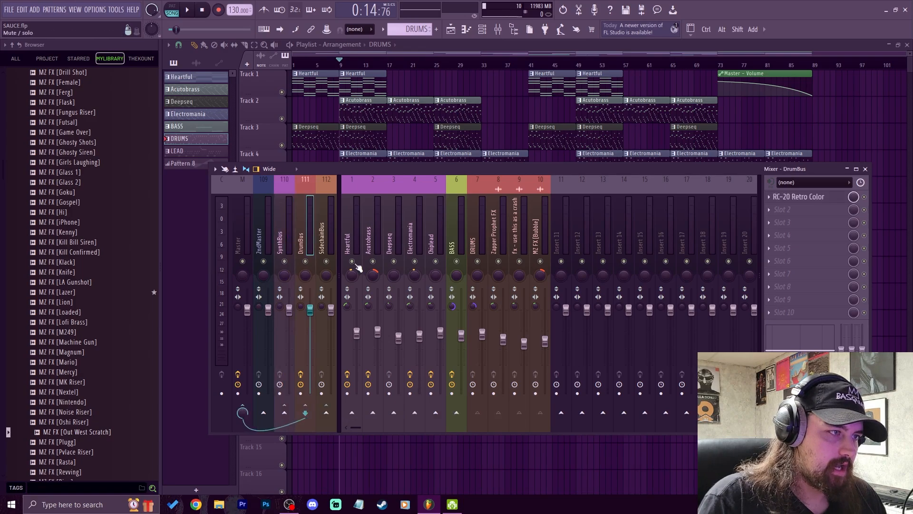
right_click(328, 419)
left_click(301, 253)
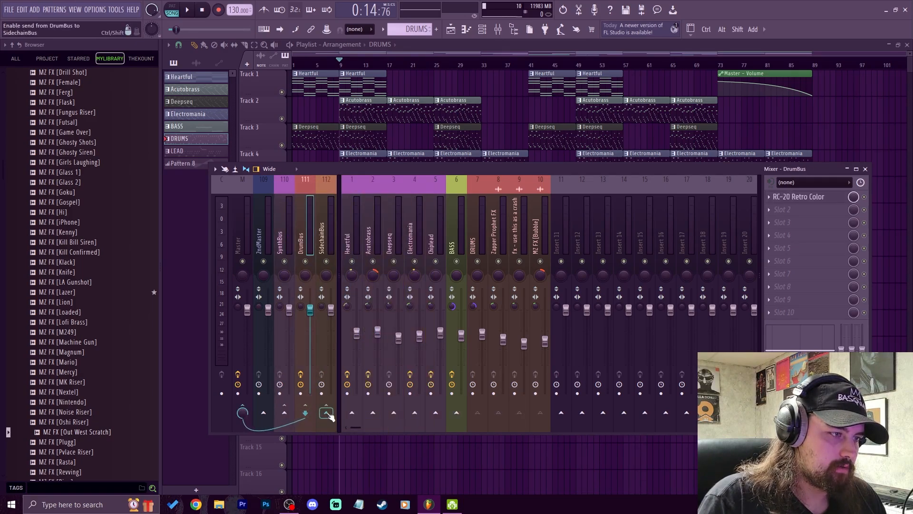
right_click(330, 415)
left_click(360, 438)
Step: Load Fruity Limiter in the first effect slot of SidechainBus, in COMP mode with DrumBus as the sidechain input
left_click(329, 236)
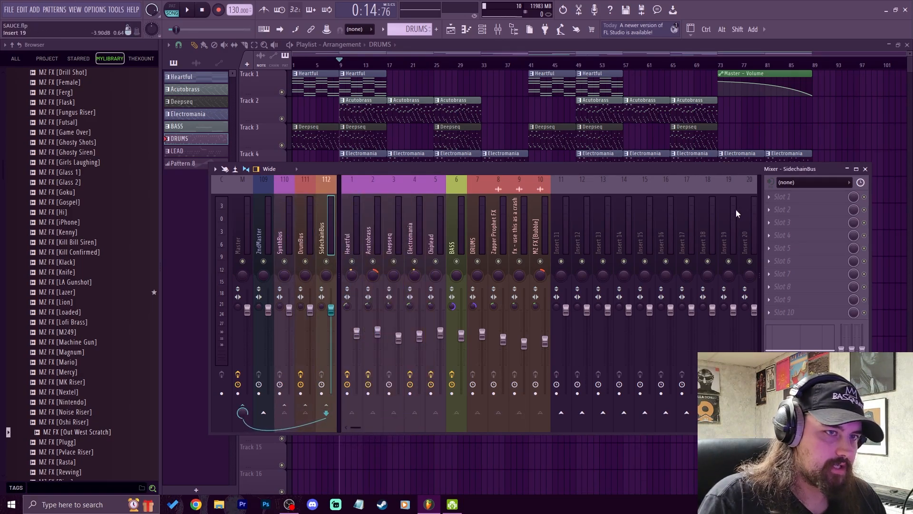
left_click(783, 196)
left_click(614, 124)
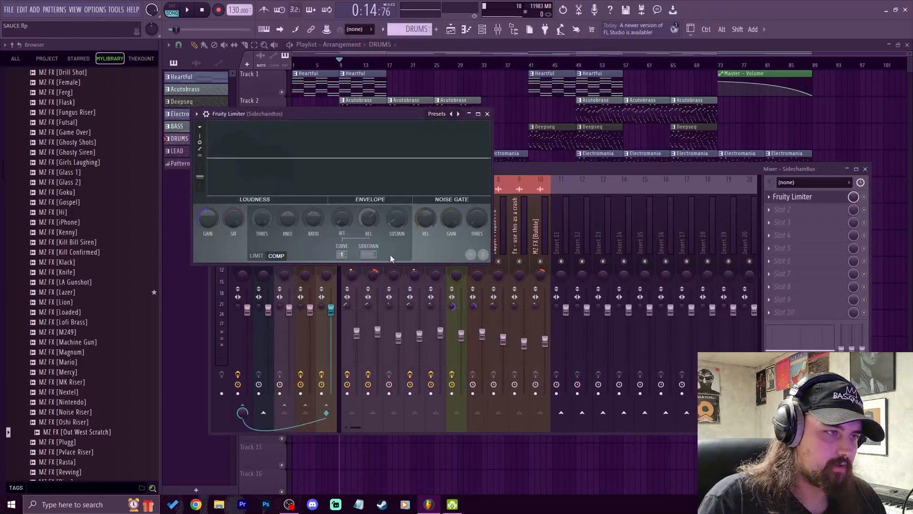
left_click(369, 254)
left_click(395, 275)
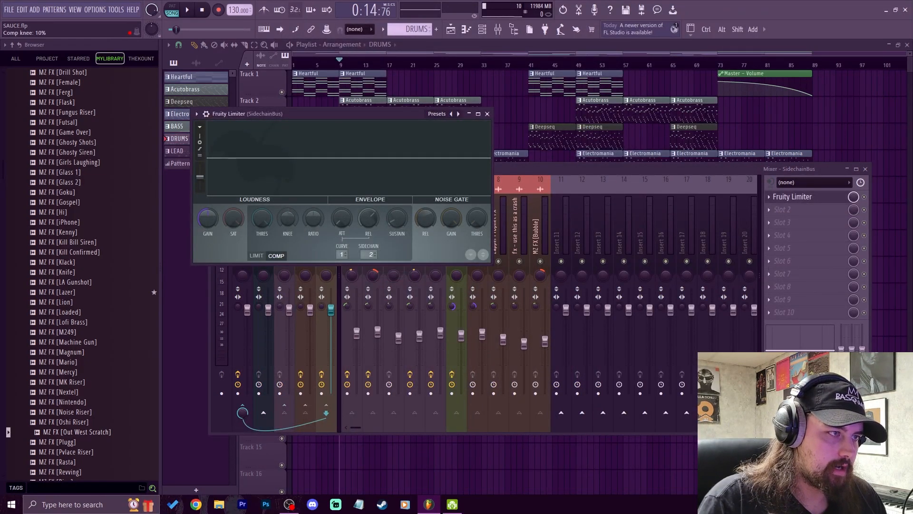
Step: Audition the limiter from bar 9 while adjusting its threshold, knee and ratio, and reselect DrumBus as the sidechain input
key("space")
left_click_drag(372, 118, 490, 117)
key("space")
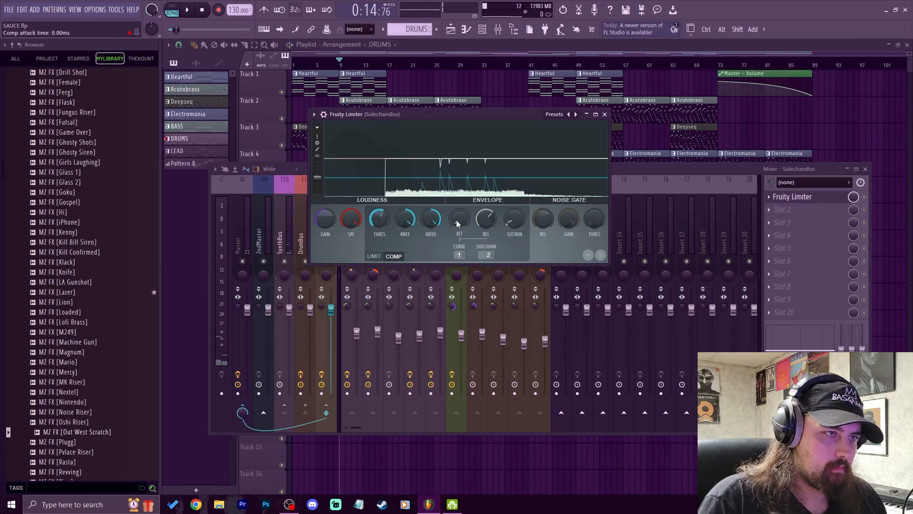
left_click(484, 257)
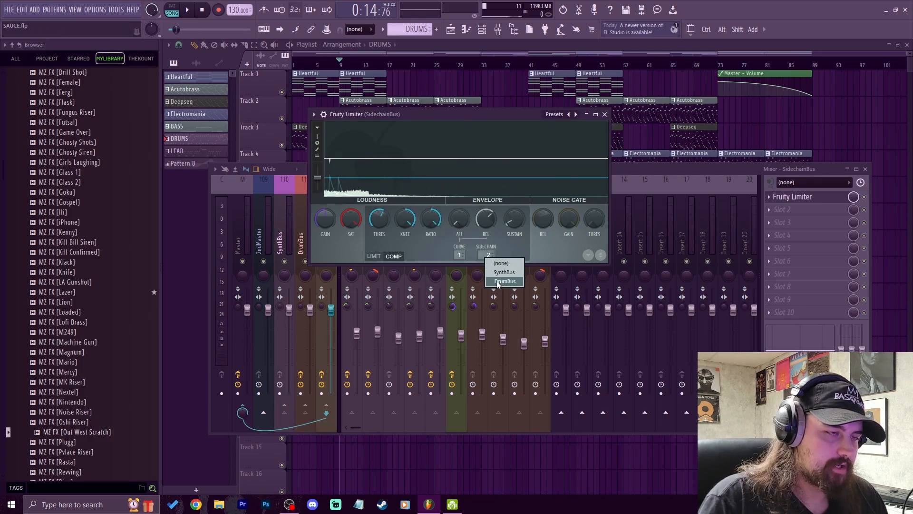
left_click(497, 282)
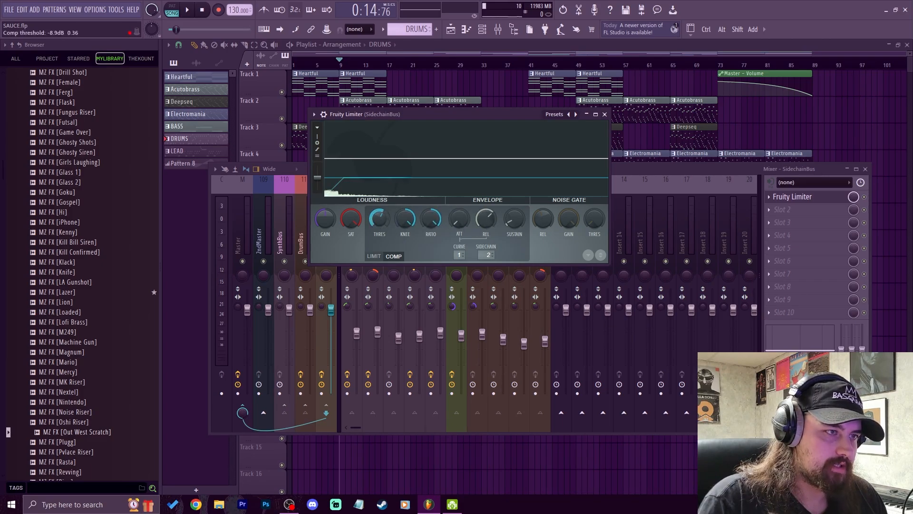
Step: Play from bar 9 and set the compressor threshold to about -16.1 dB and its release to about 65 ms
key("space")
left_click_drag(379, 219, 379, 237)
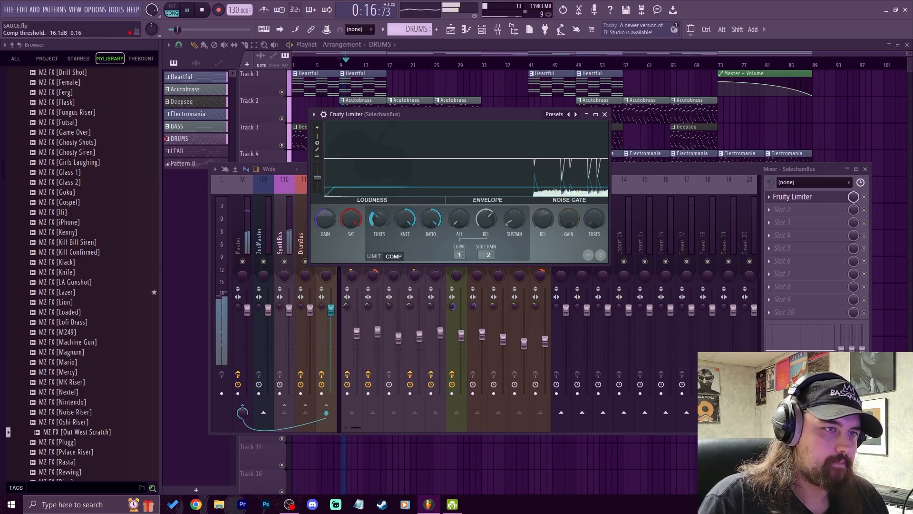
left_click_drag(485, 222, 485, 239)
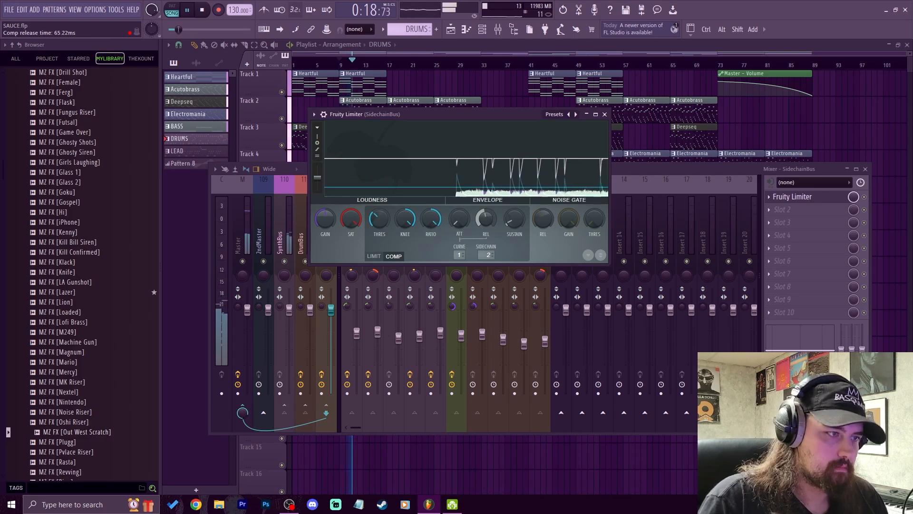
Step: Raise the five synth track faders from Heartful to Chiplead slightly together, and set the BASS fader to about -7.0 dB
left_click(662, 169)
left_click_drag(349, 242, 429, 232)
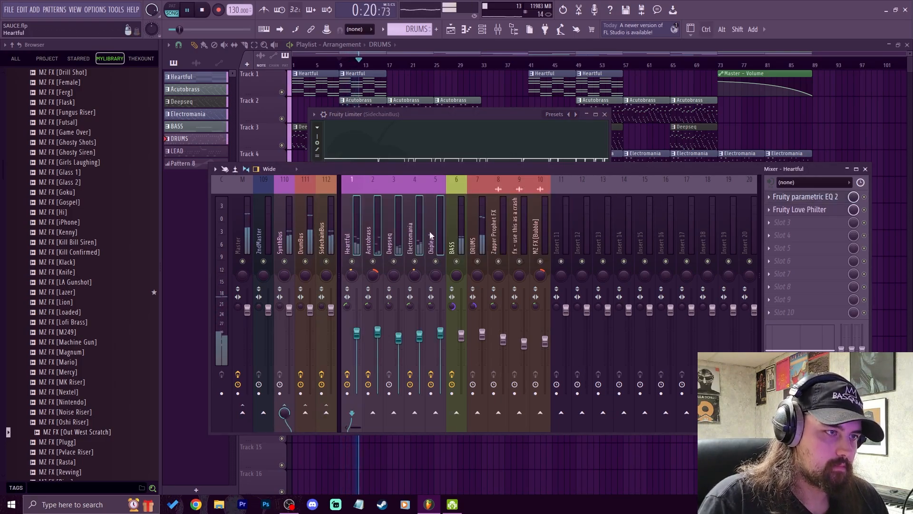
left_click_drag(377, 331, 378, 328)
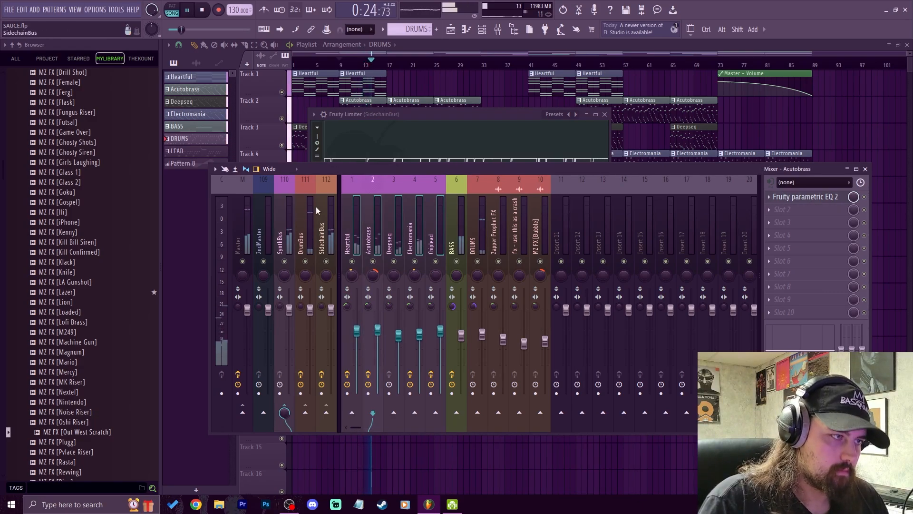
left_click(458, 242)
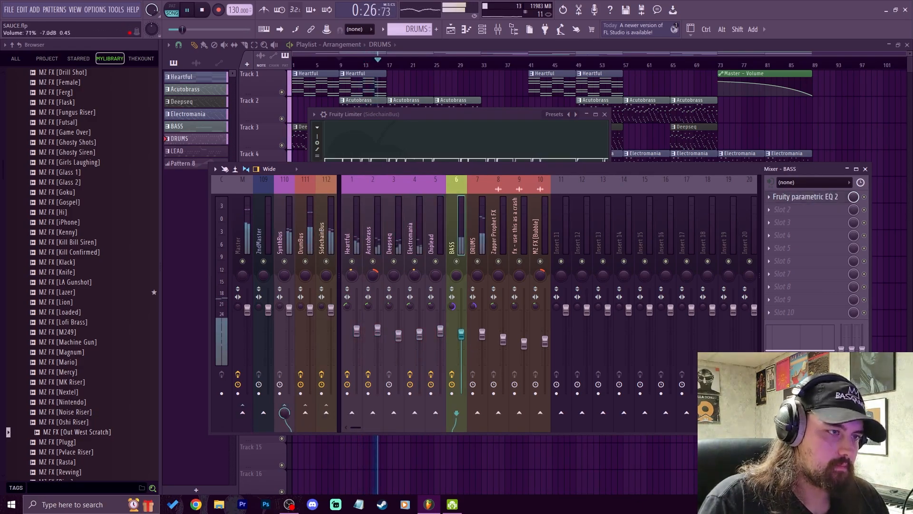
left_click(321, 238)
left_click(798, 197)
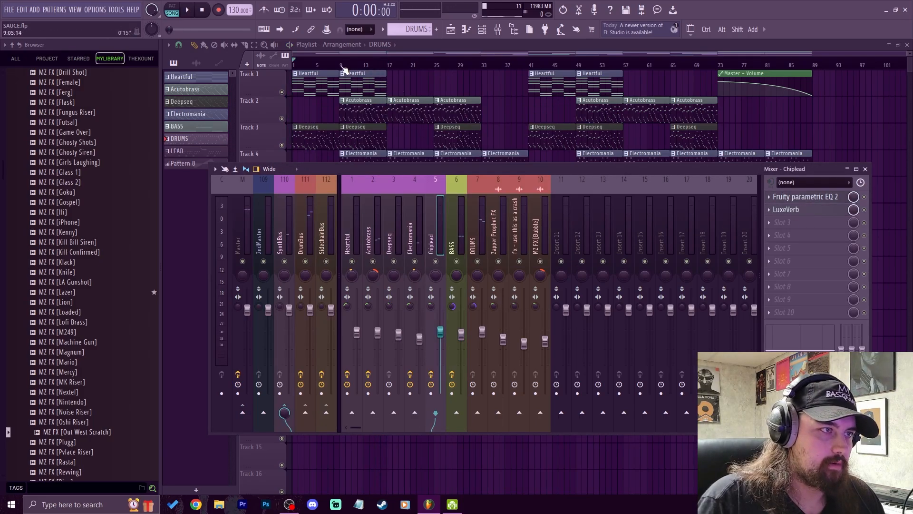
Step: Move the playback position to bar 9 and load the UADx LA-2A Tube Compressor in effect slot 8 of the Master track
left_click(344, 66)
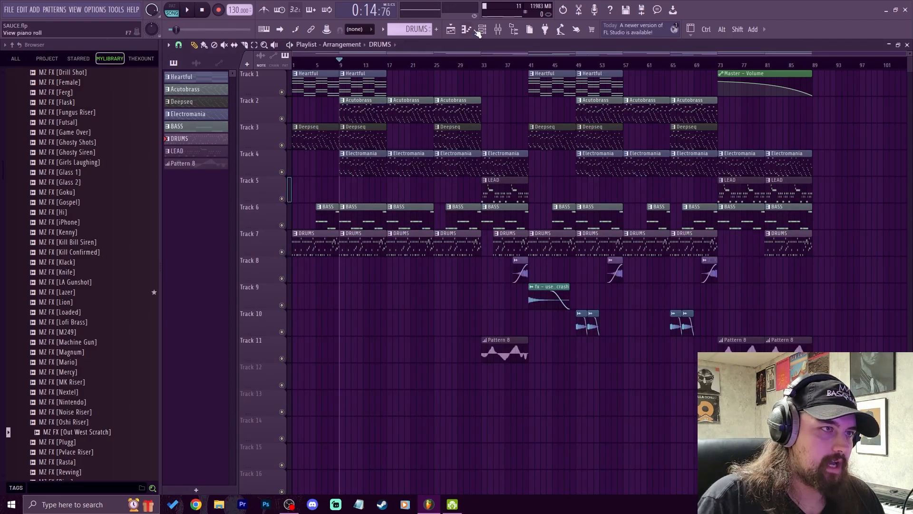
left_click(498, 29)
left_click(239, 236)
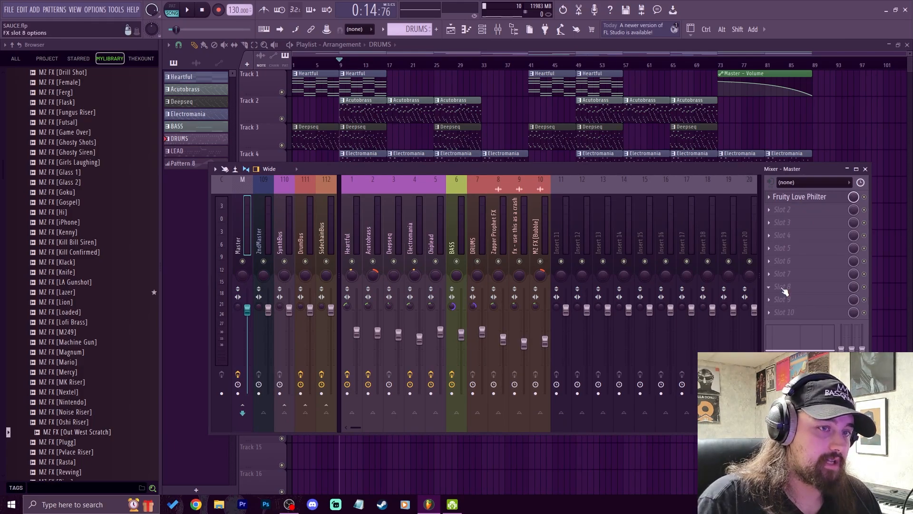
left_click(782, 287)
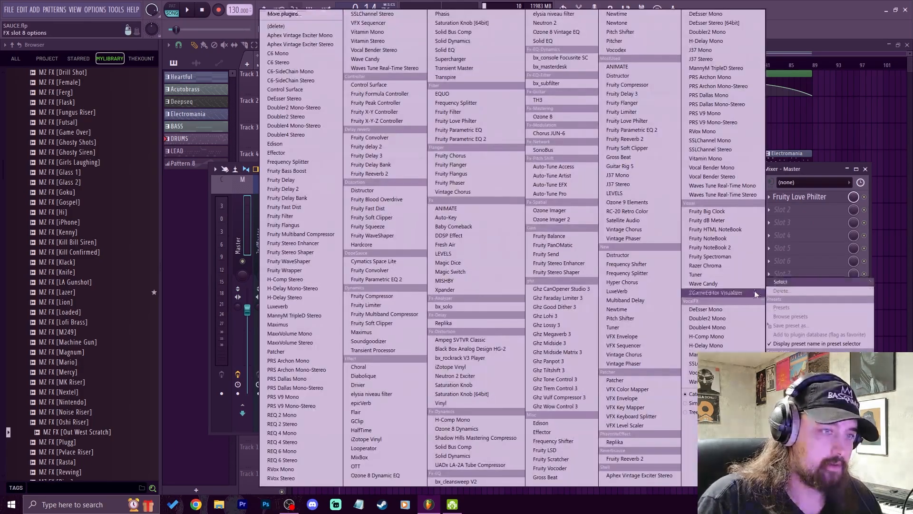
left_click(469, 464)
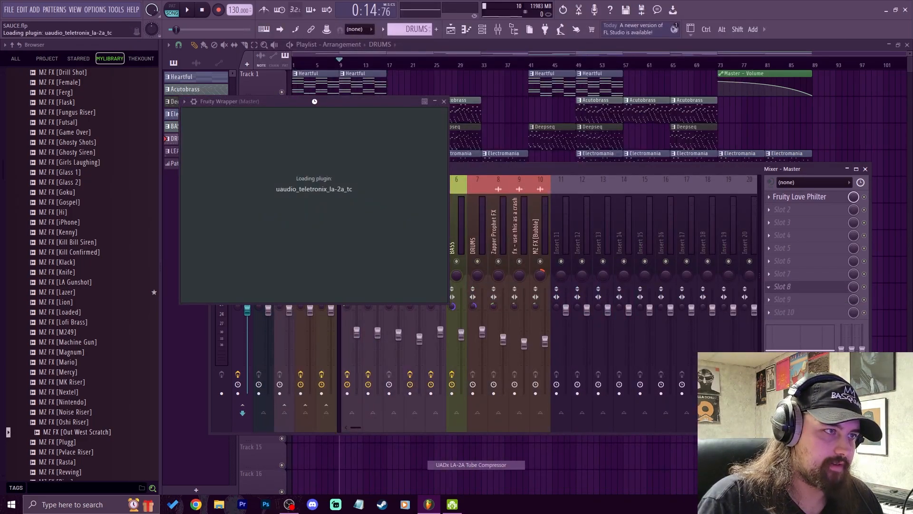
left_click_drag(315, 101, 428, 75)
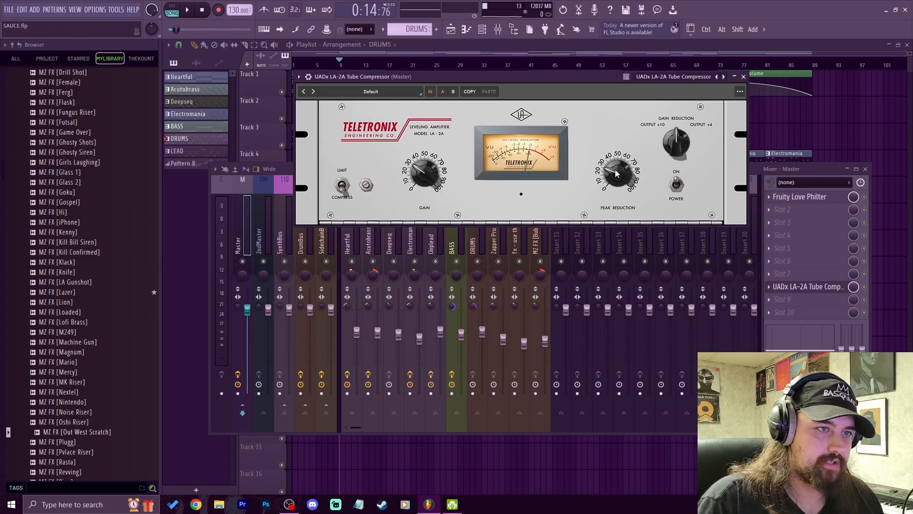
Step: Set the LA-2A's meter to +10, and during playback set its peak reduction to about 46 and gain to about 47
left_click_drag(610, 176, 623, 172)
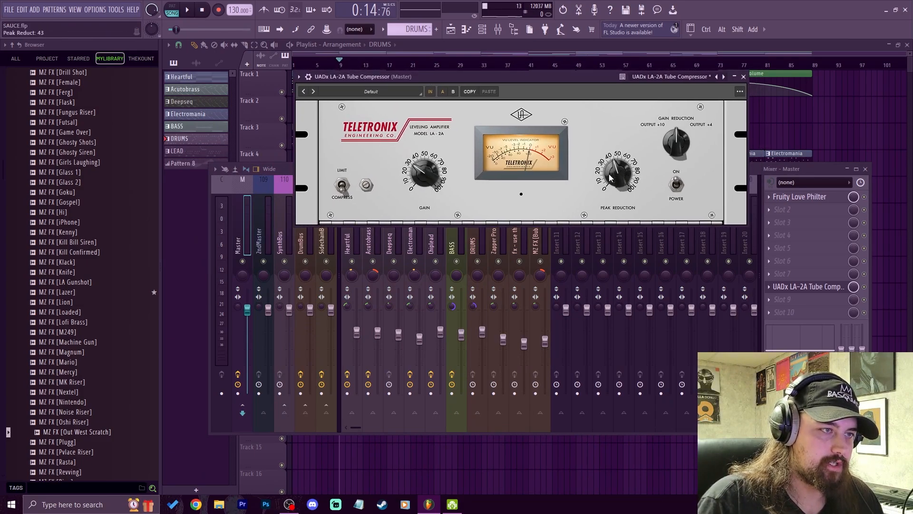
left_click_drag(688, 163, 685, 167)
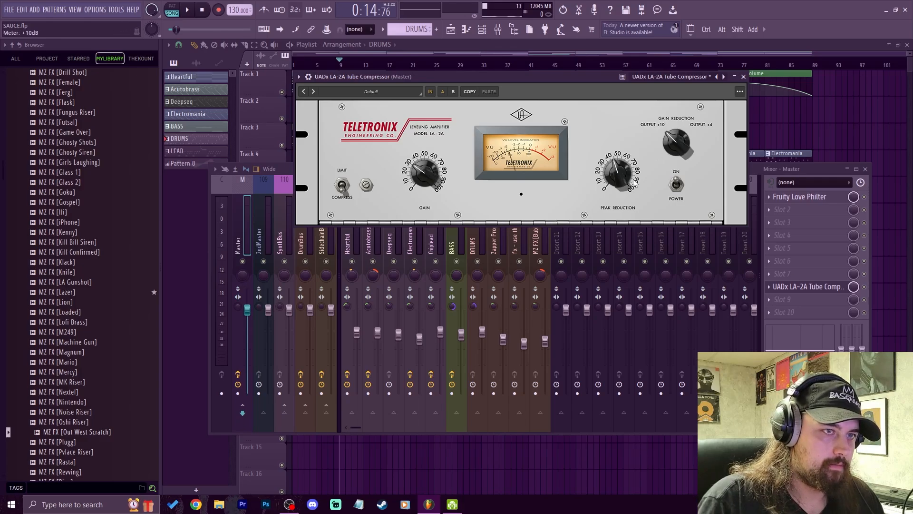
left_click(188, 10)
left_click_drag(617, 176, 618, 170)
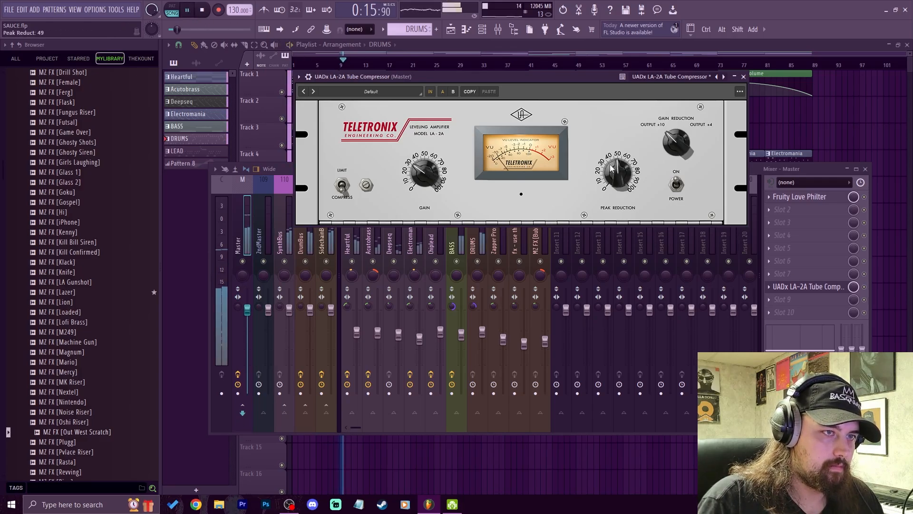
left_click_drag(421, 172, 433, 169)
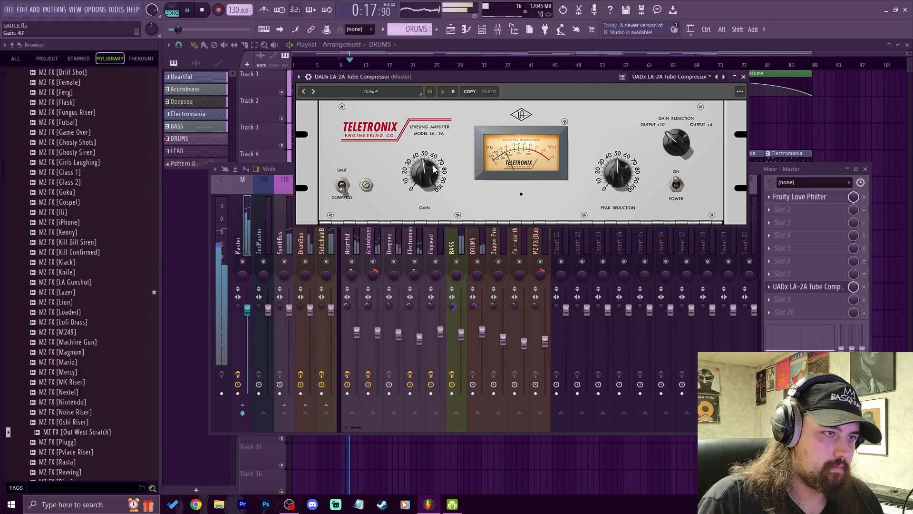
left_click_drag(636, 172, 636, 174)
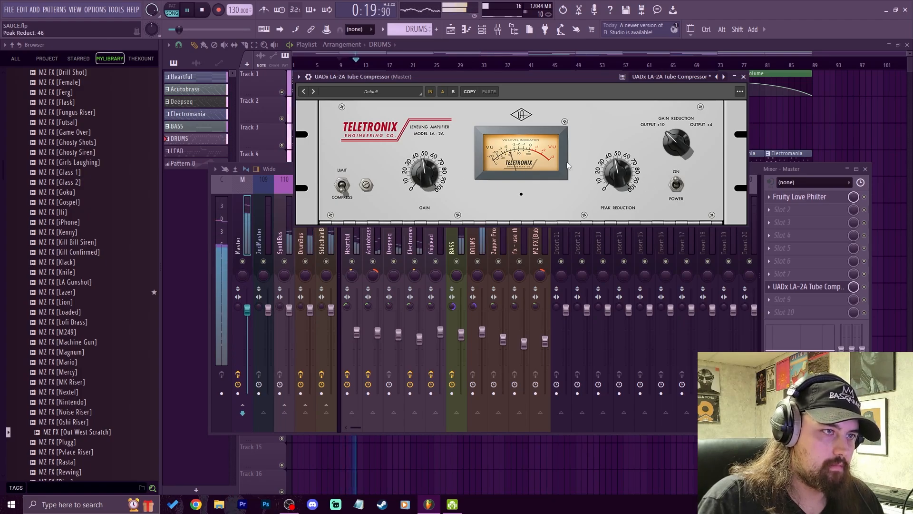
Step: Lower the BASS fader to about -8.8 dB and check the track's parametric EQ
left_click(815, 164)
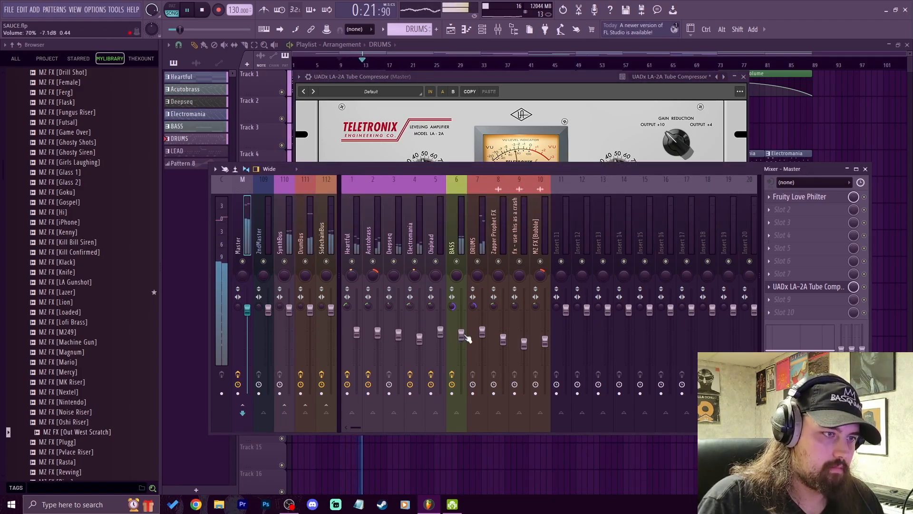
left_click_drag(461, 334, 461, 339)
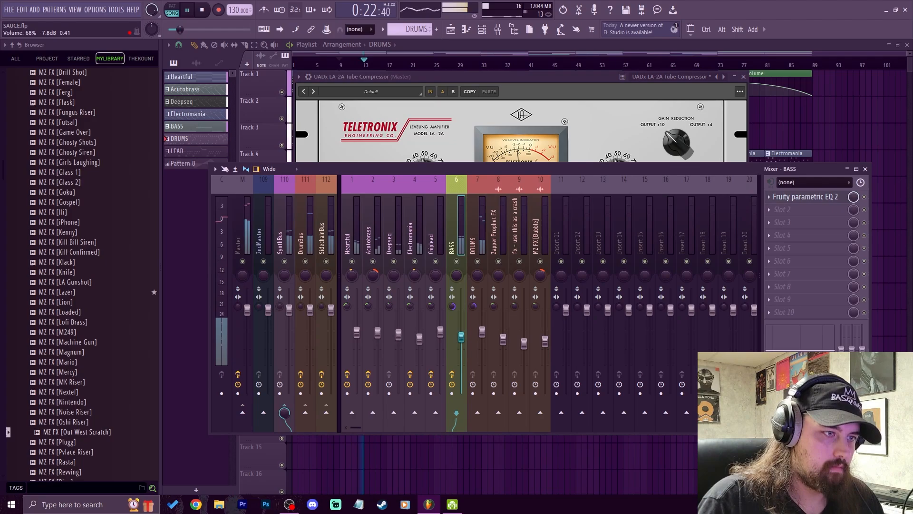
left_click(810, 196)
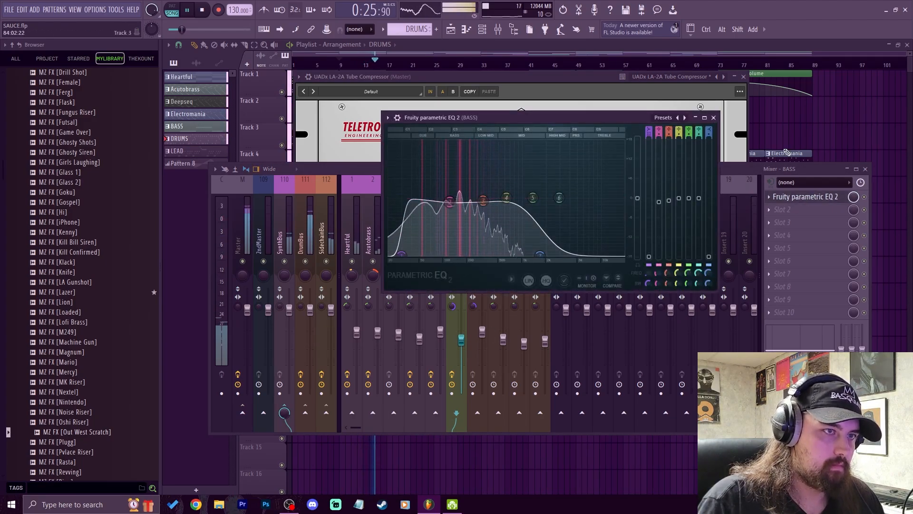
left_click(713, 118)
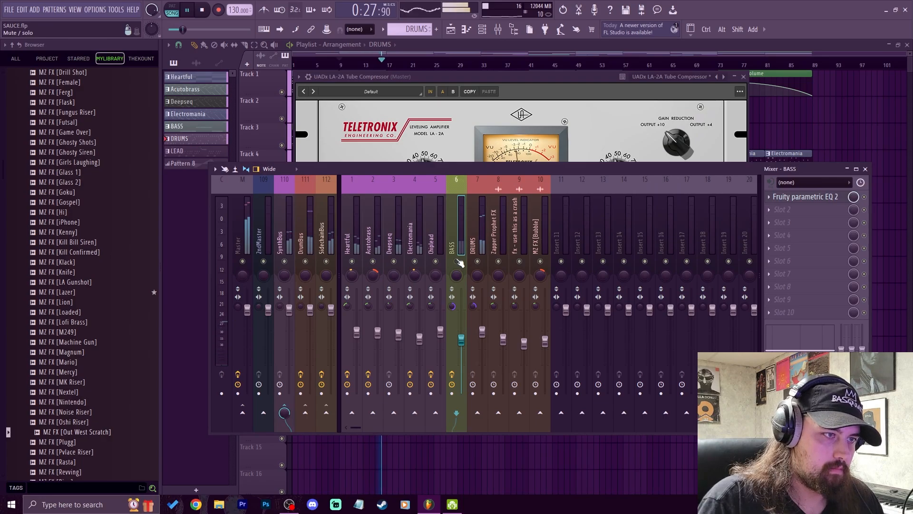
Step: Route the BASS track directly to SidechainBus instead of SynthBus
left_click(358, 233)
left_click(286, 231)
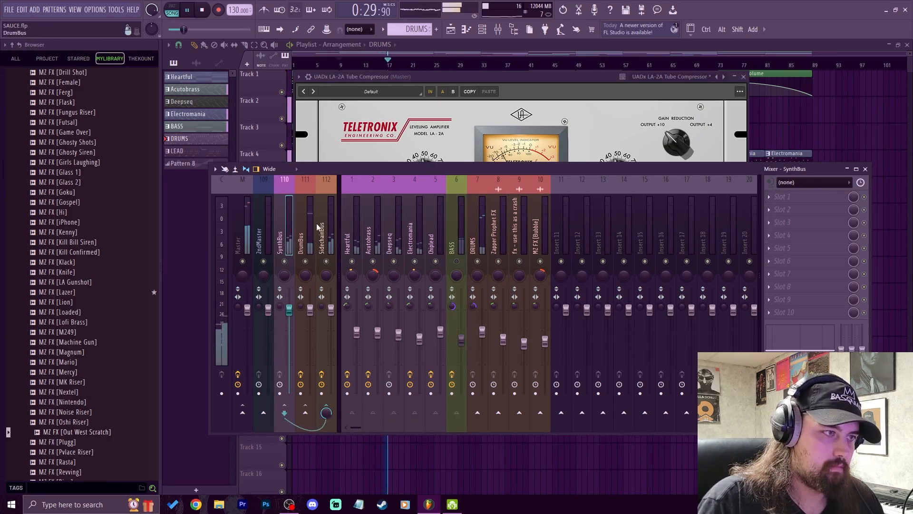
left_click(782, 206)
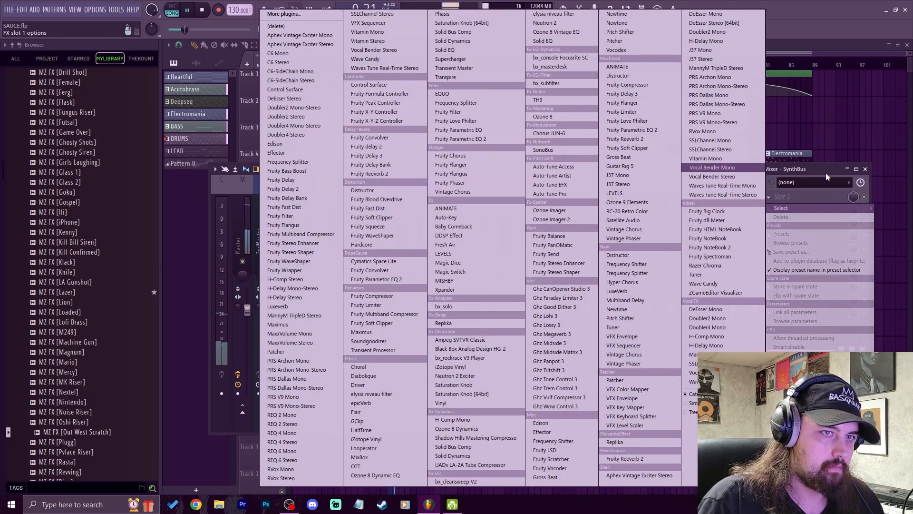
left_click(494, 245)
left_click(464, 259)
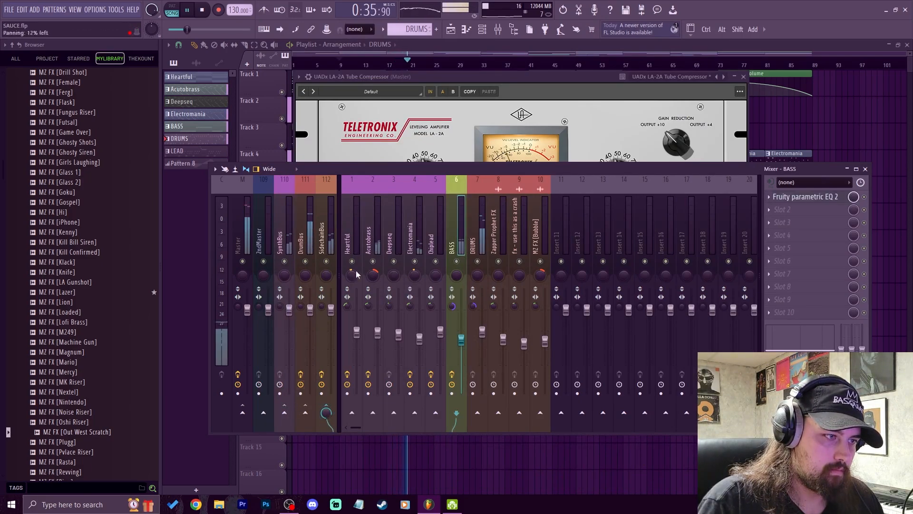
Step: Set the sidechain input of the Fruity Limiter on SidechainBus to 3 and return to the BASS track
left_click(326, 257)
left_click(793, 196)
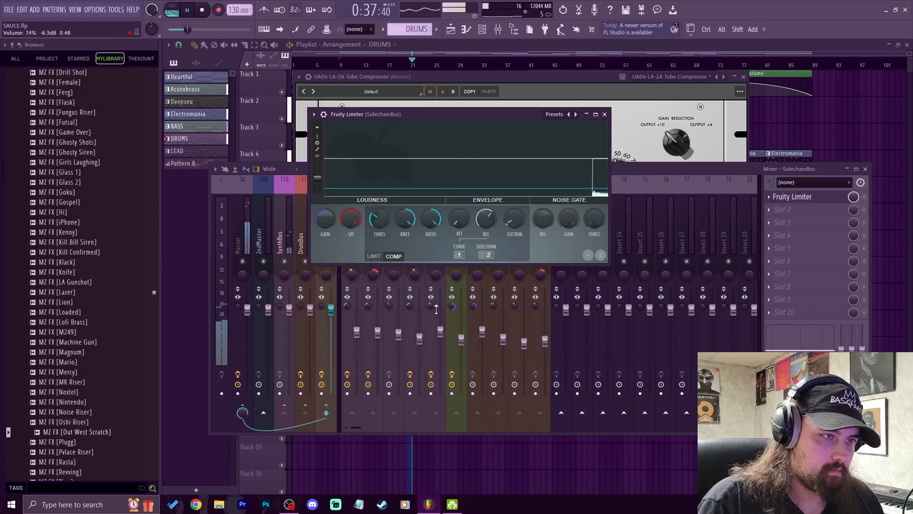
left_click(488, 255)
left_click(496, 288)
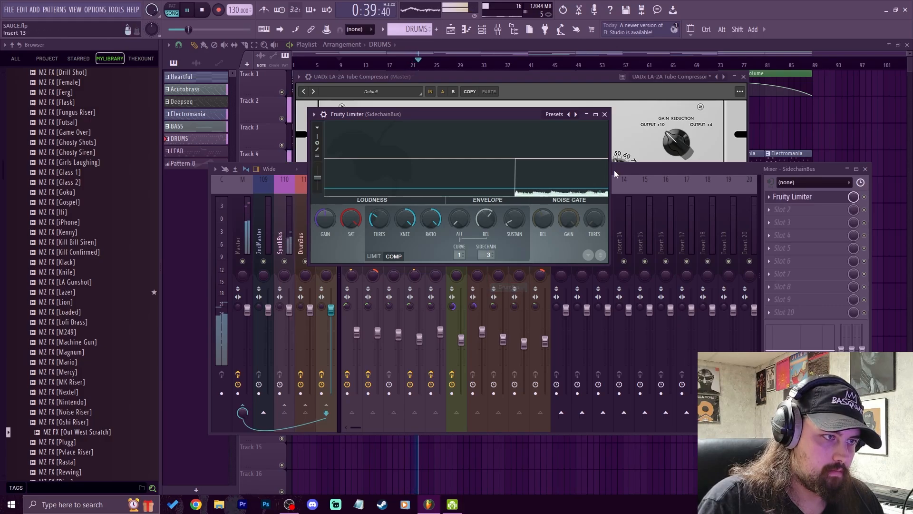
left_click(605, 115)
left_click(447, 254)
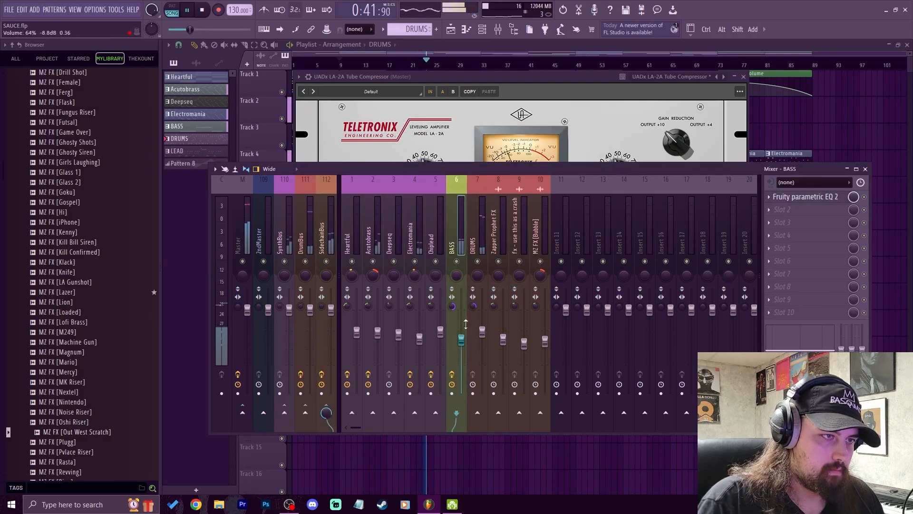
Step: Load a second Fruity parametric EQ 2 in effect slot 3 of the Heartful track
left_click(362, 296)
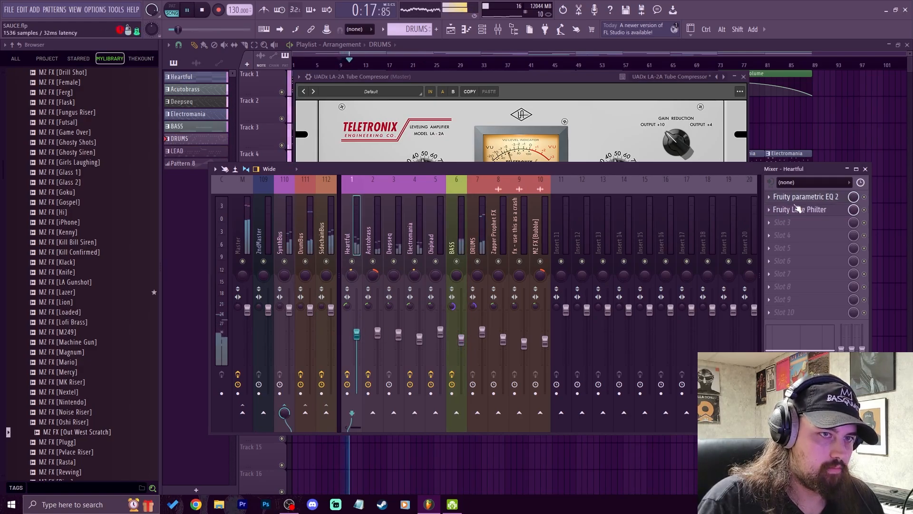
left_click(782, 222)
left_click(472, 139)
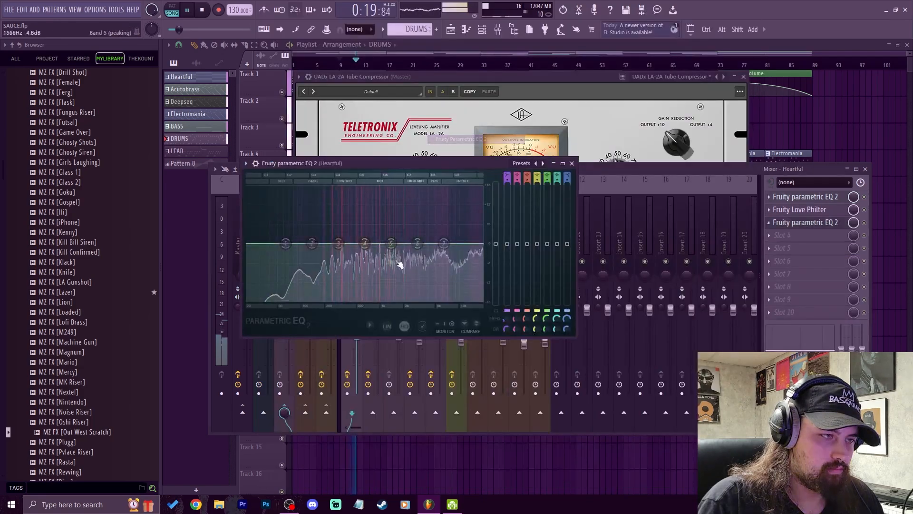
Step: Shape Heartful's new EQ with low and high cuts and gentle dips in bands 3 to 5, with band 3 about -1.7 dB at 336 Hz
left_click_drag(348, 242, 353, 248)
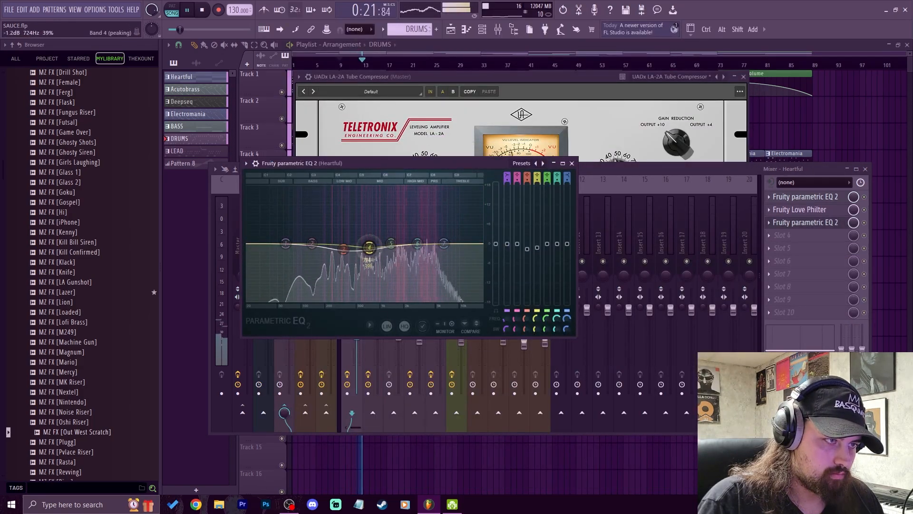
left_click_drag(286, 243, 295, 301)
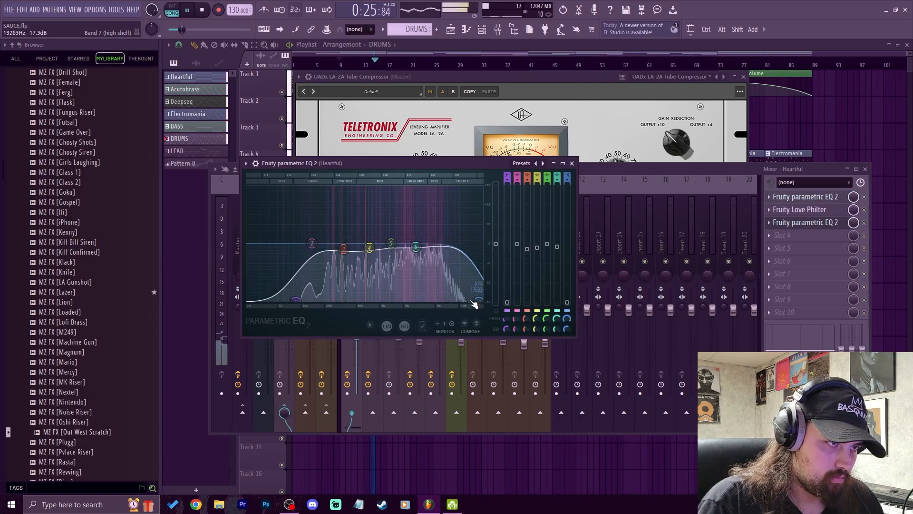
left_click_drag(474, 305, 479, 301)
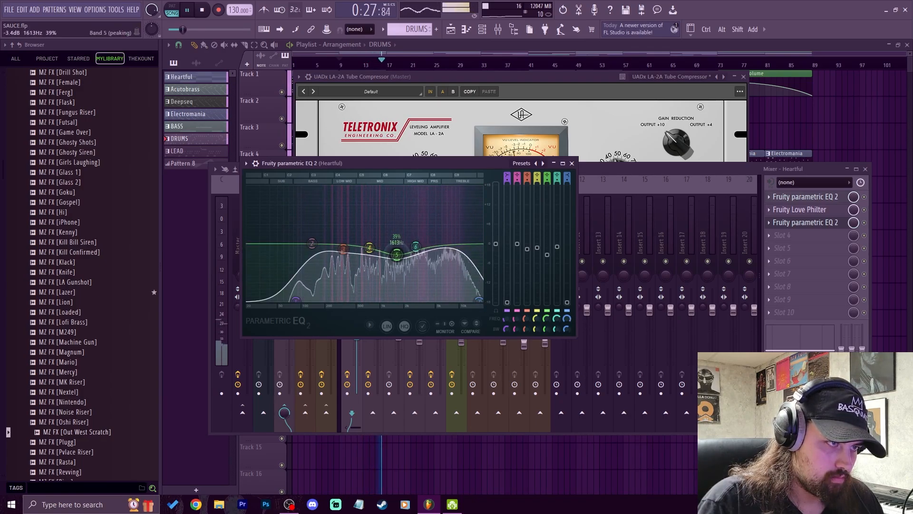
left_click_drag(398, 254, 423, 242)
key("space")
key("space")
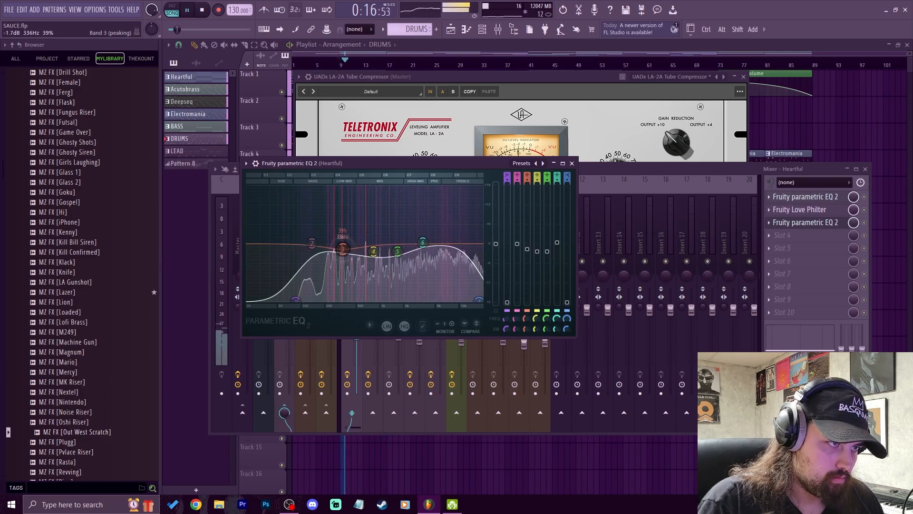
left_click(340, 344)
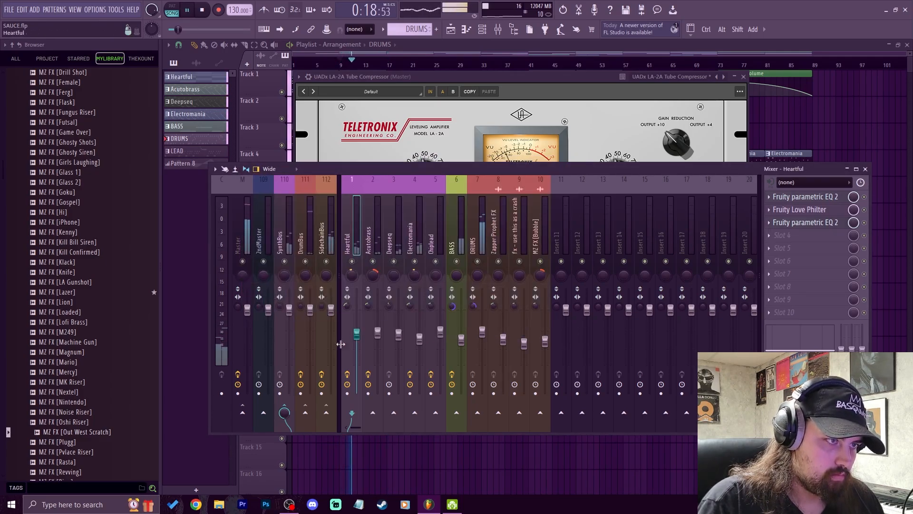
Step: Set the Acutobrass fader to about -8.4 dB and the Electromania fader to about -8.7 dB, and stop playback
left_click_drag(377, 333, 377, 339)
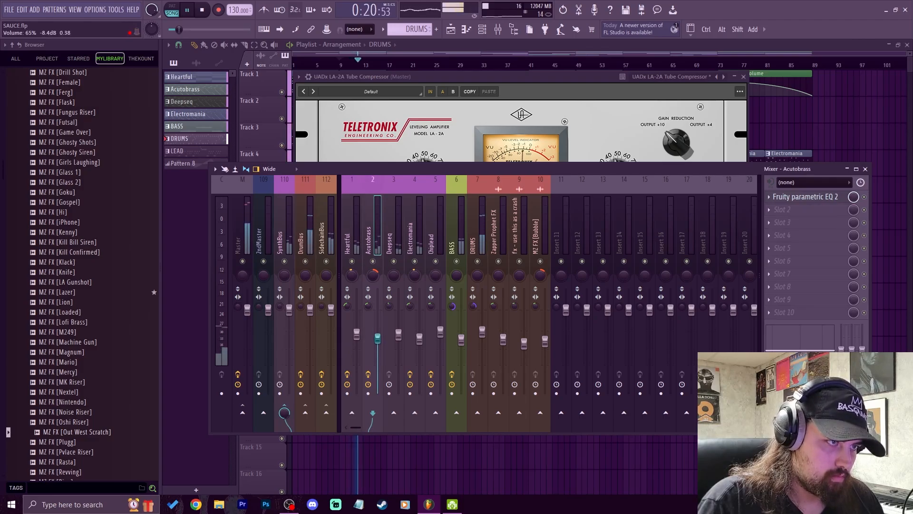
left_click_drag(419, 337, 419, 338)
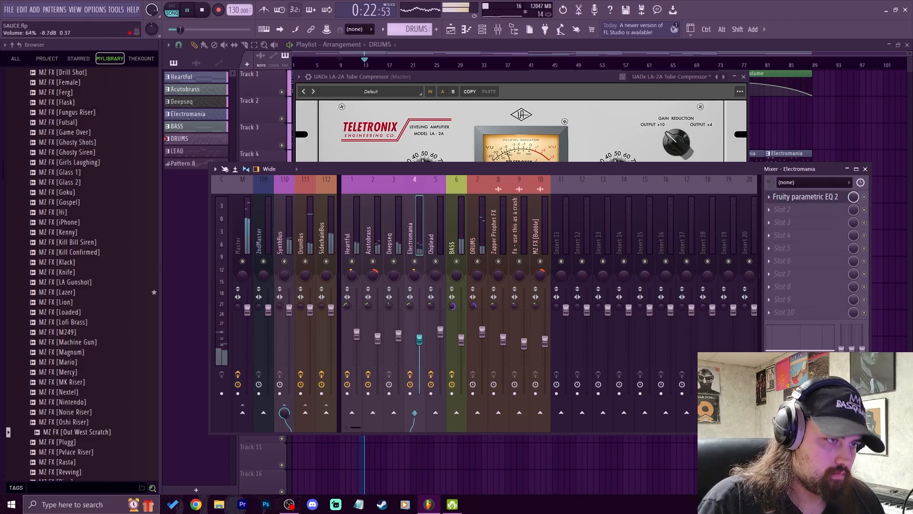
left_click(378, 338)
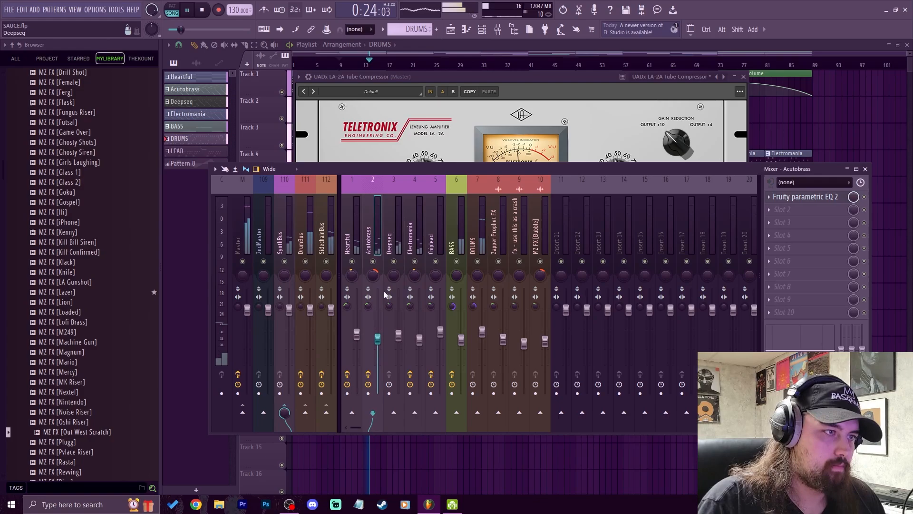
left_click(204, 11)
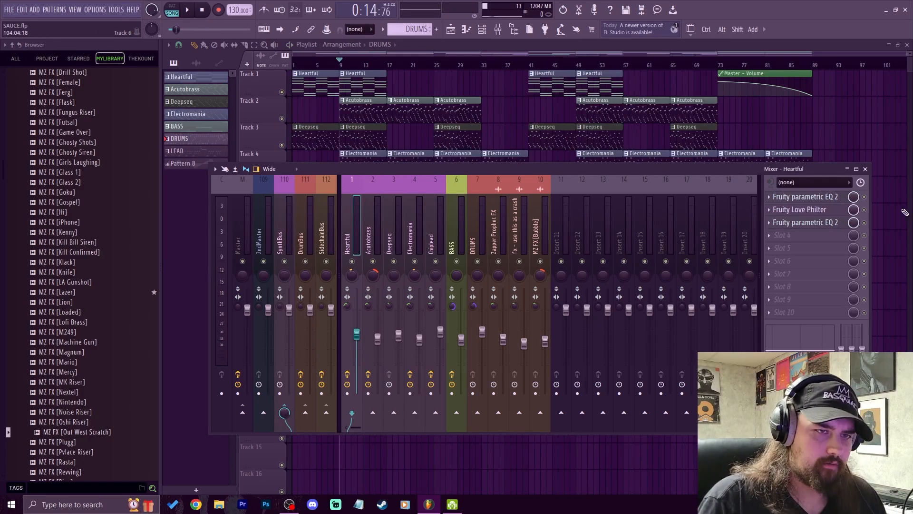
Step: Review the curves of the first and last Fruity parametric EQ 2 on the Heartful track and reposition the mixer window
left_click(807, 223)
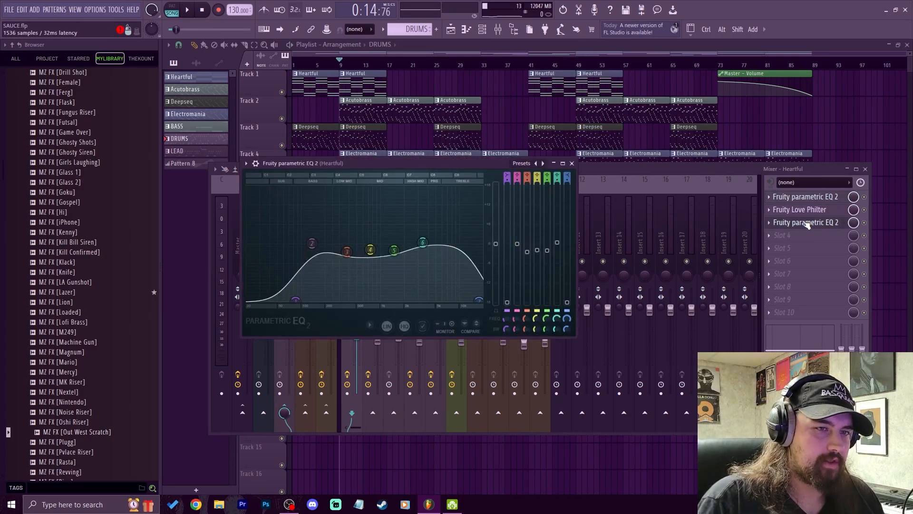
left_click(807, 223)
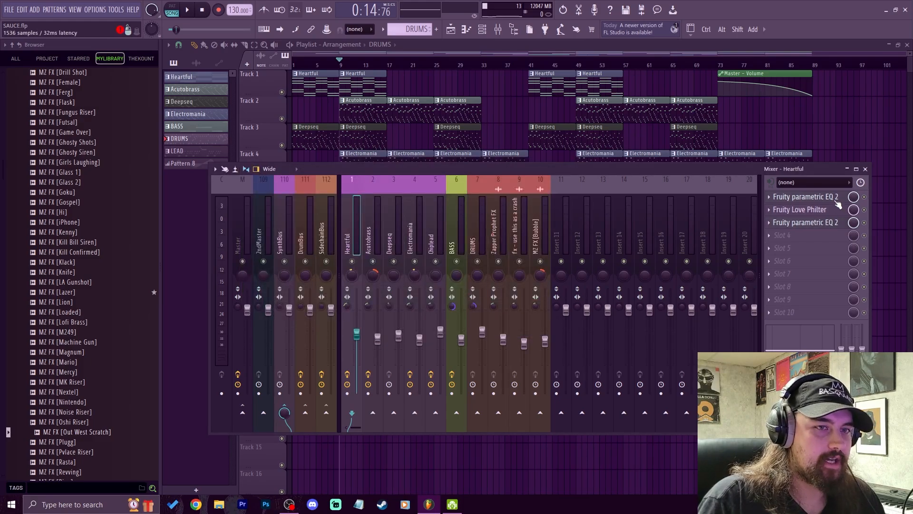
left_click(816, 199)
left_click(816, 200)
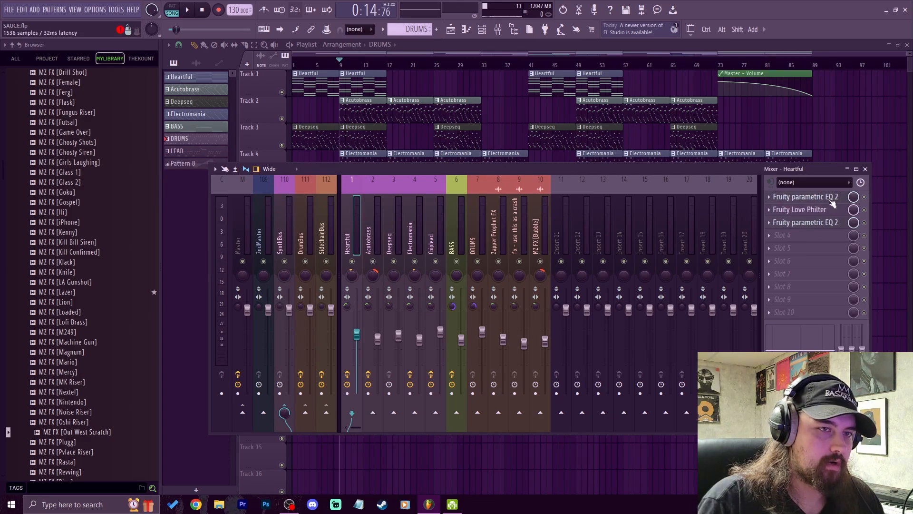
left_click_drag(689, 167, 694, 119)
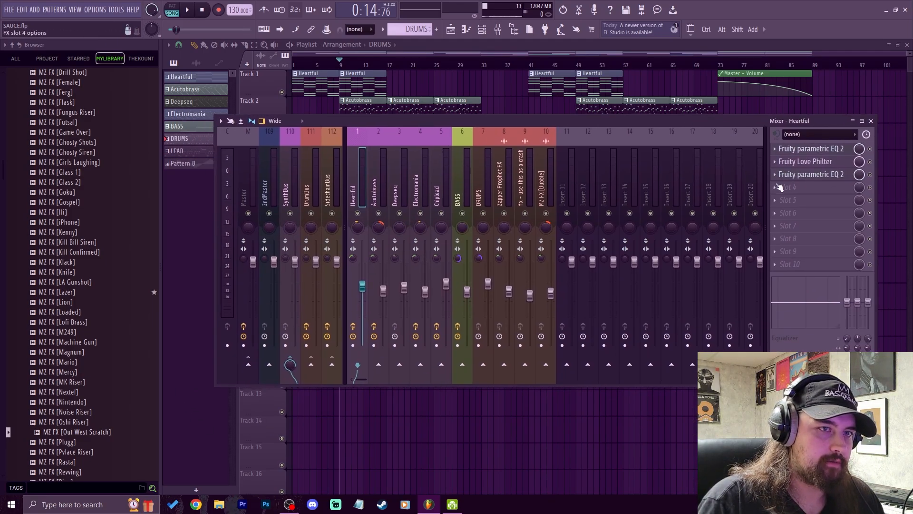
left_click(793, 179)
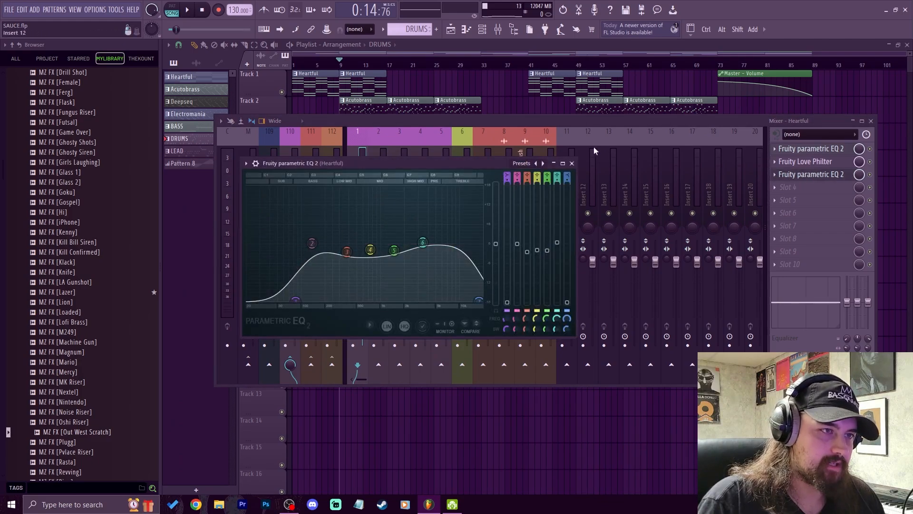
left_click(573, 163)
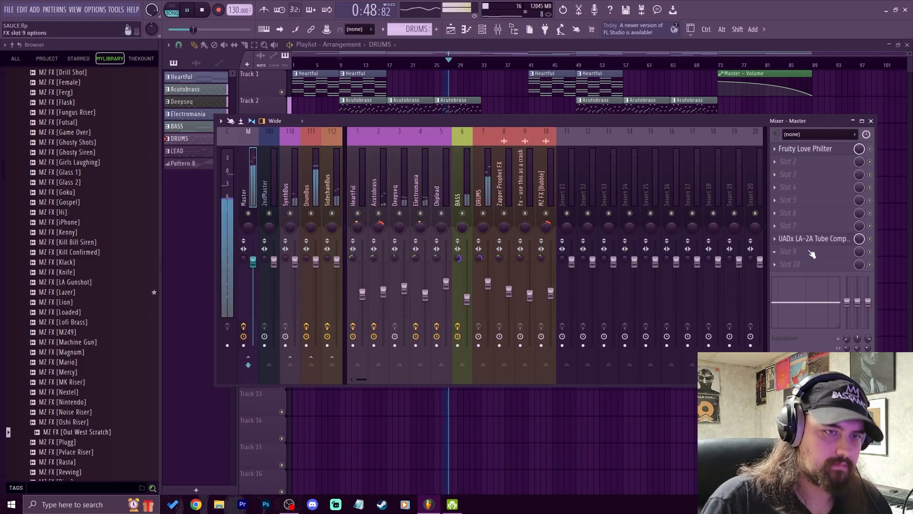
Step: Load MixBox with a Channel Strip as its first module in Master effect slot 9 and boost Sub to about +1.6 dB
left_click(787, 251)
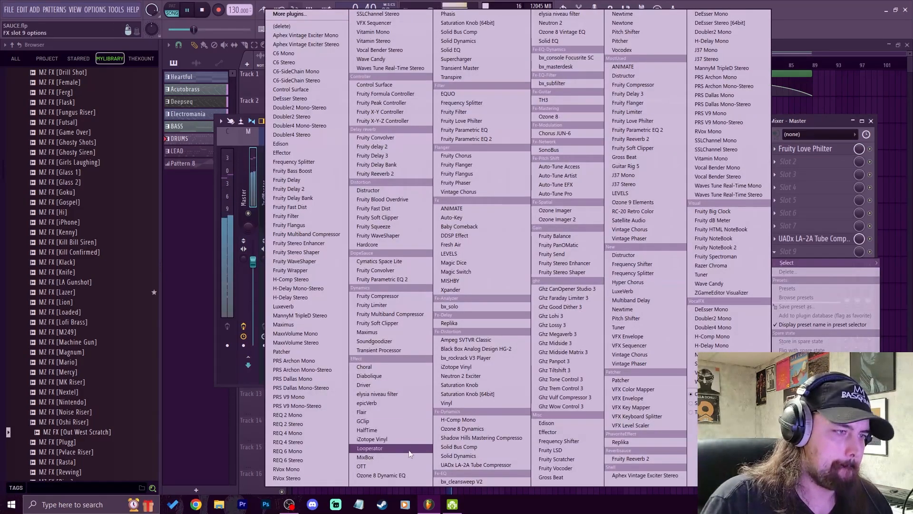
left_click(397, 456)
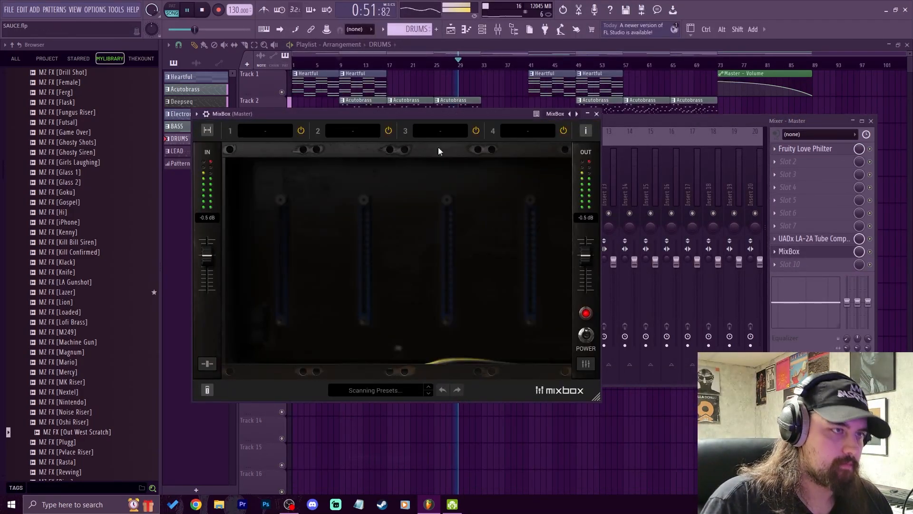
left_click(284, 130)
mouse_move(275, 168)
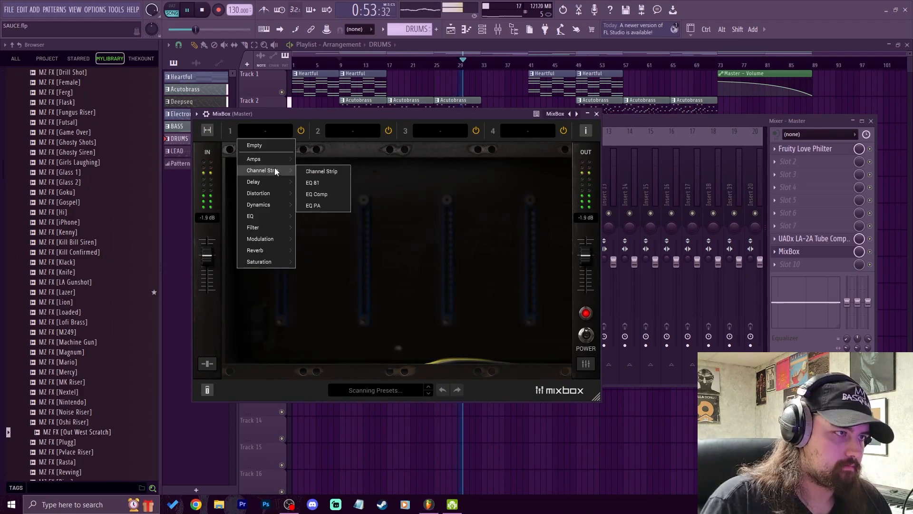
left_click(309, 175)
left_click_drag(326, 113, 525, 101)
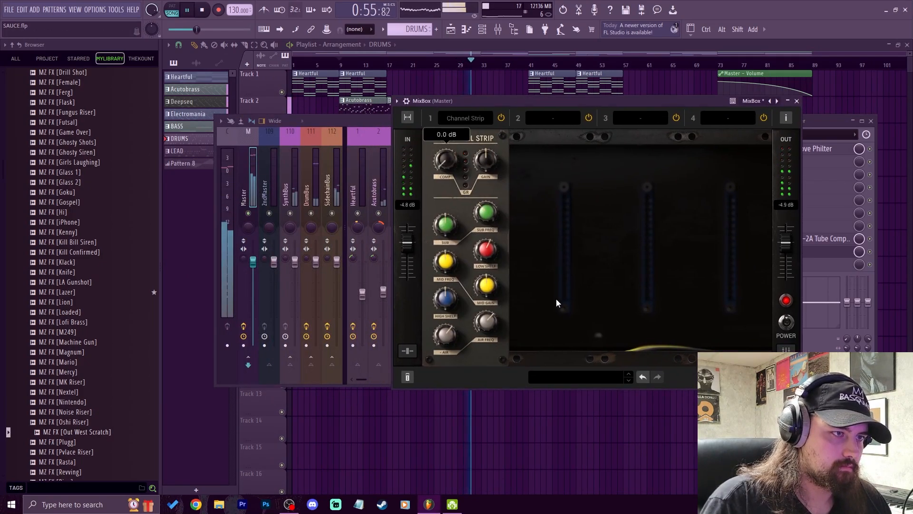
left_click_drag(448, 224, 478, 213)
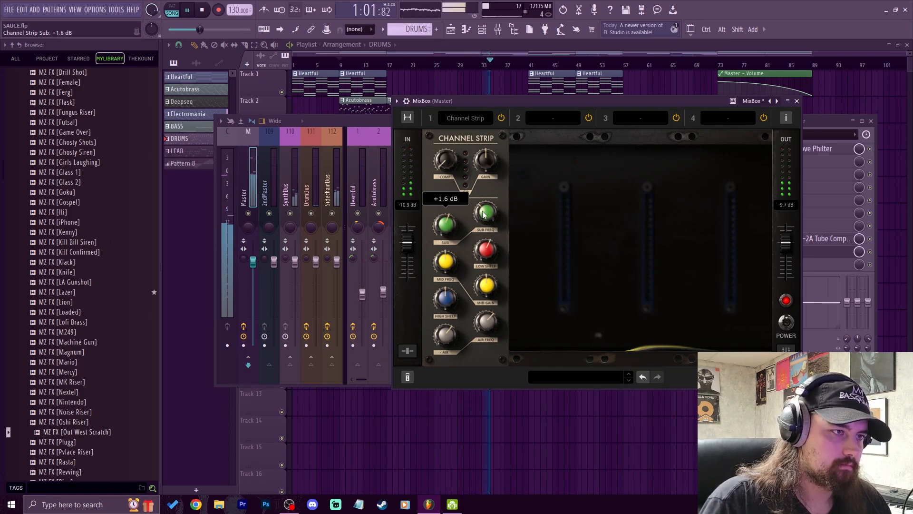
Step: Set the Chiplead fader to about -7.5 dB and return to the Master track
left_click(352, 121)
left_click_drag(447, 284, 447, 287)
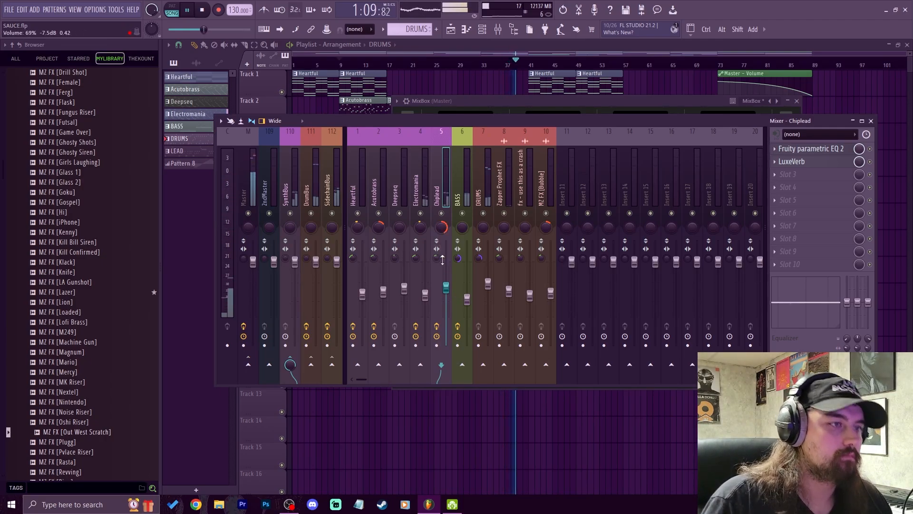
left_click(242, 194)
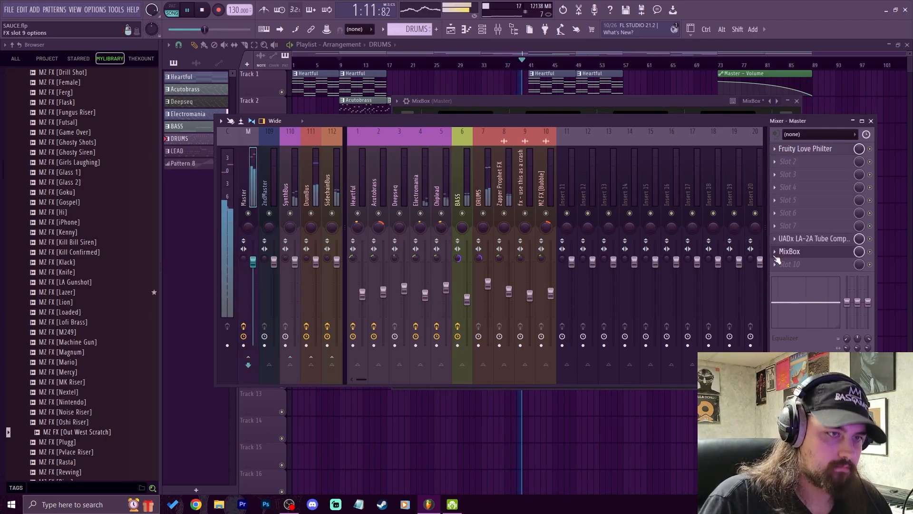
Step: Set the Zapper Prophet FX fader to about -10 dB, the crash to -10.4 dB and BASS to -11.2 dB, and lower DRUMS slightly
left_click(509, 292)
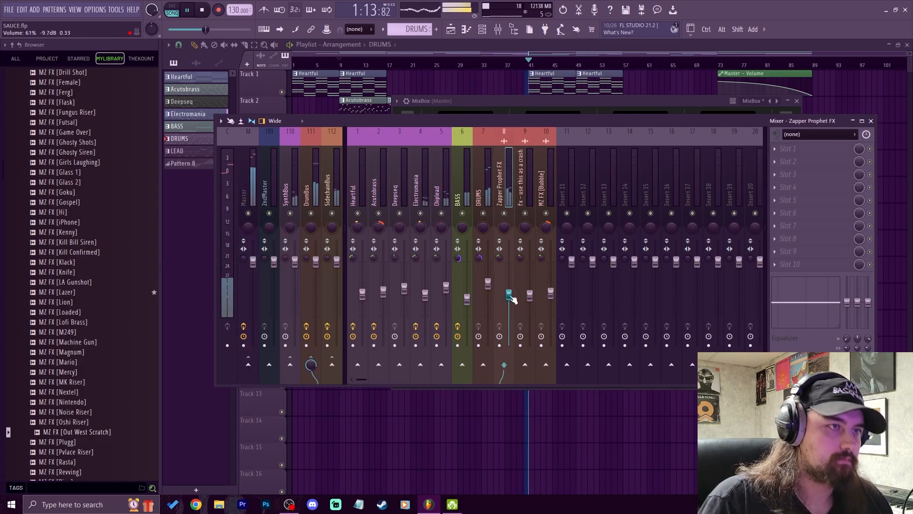
left_click(530, 296)
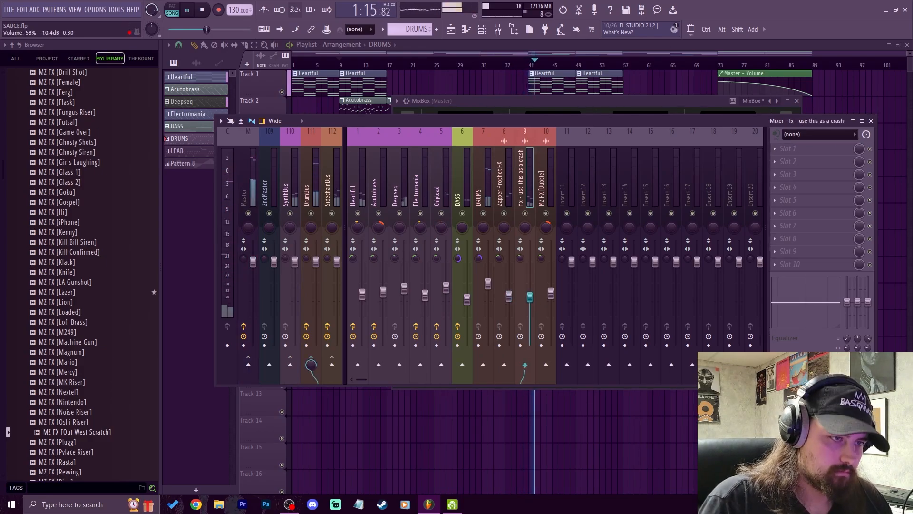
left_click(509, 296)
left_click_drag(488, 284, 488, 285)
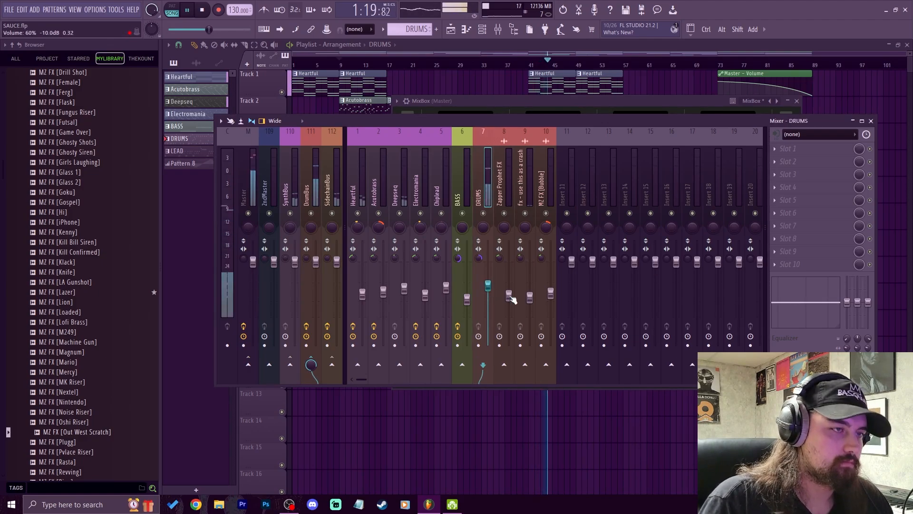
left_click(466, 298)
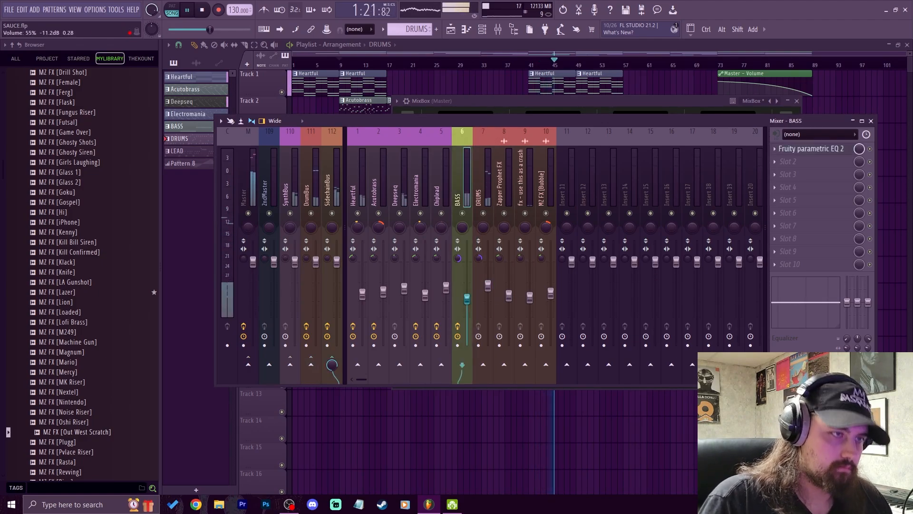
Step: In the Master's MixBox Channel Strip, set Mid Freq to about 2.73 kHz and Mid Gain to 0 dB
left_click(254, 190)
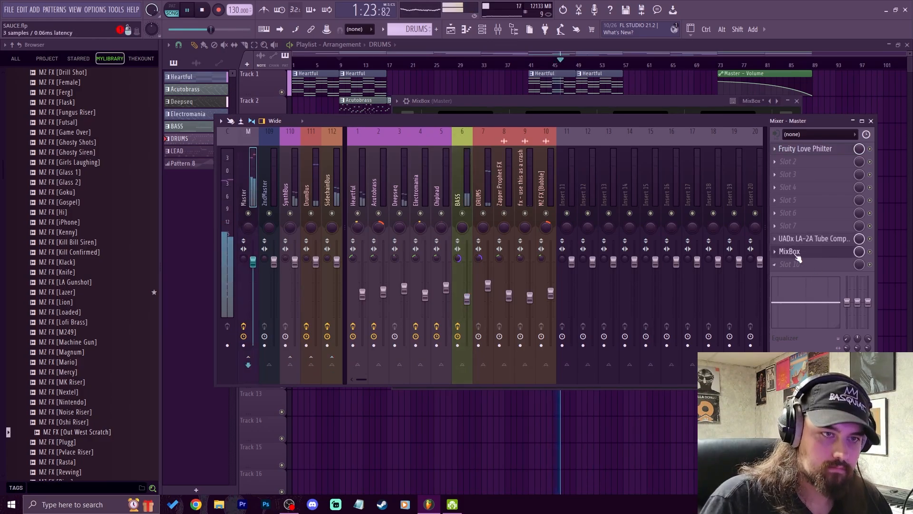
left_click(795, 253)
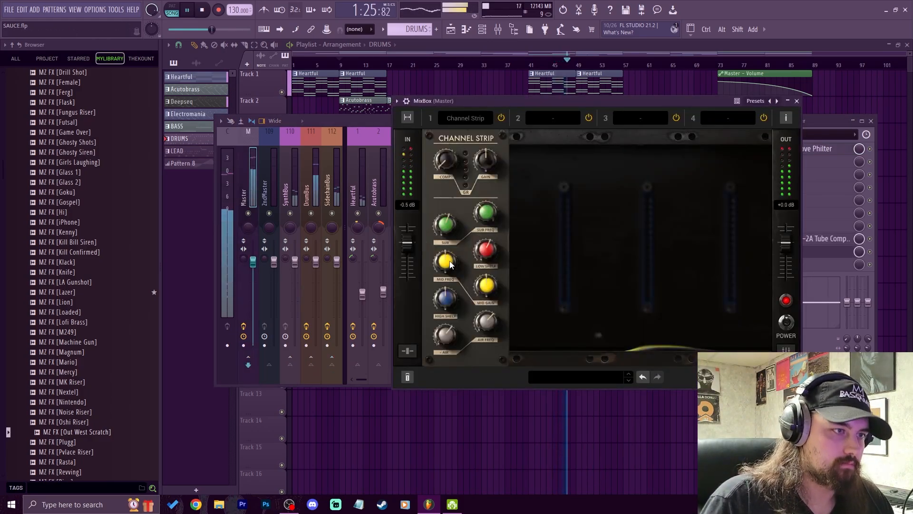
left_click_drag(484, 286, 502, 271)
left_click_drag(447, 262, 470, 249)
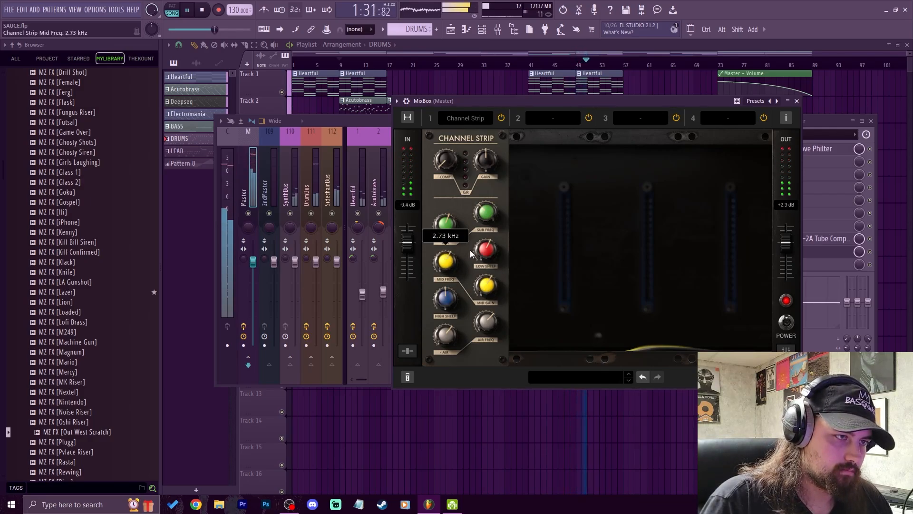
left_click_drag(492, 288, 476, 304)
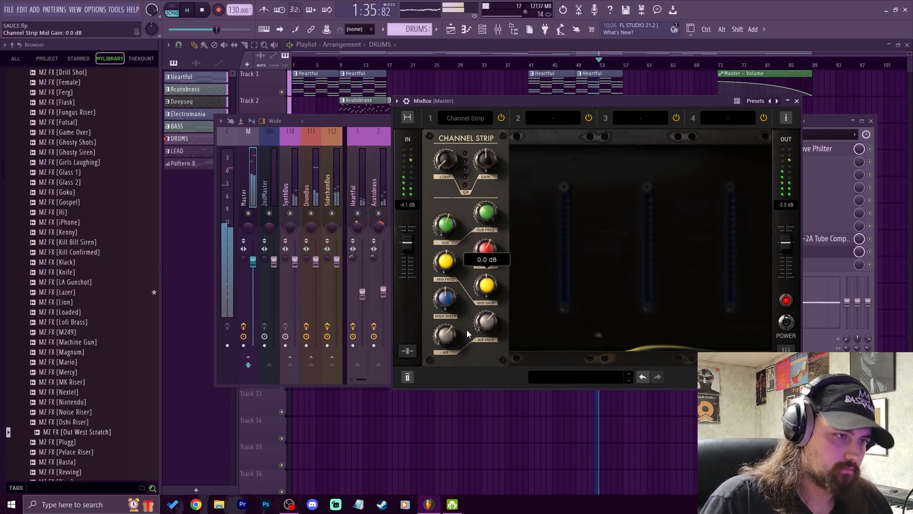
Step: Set the Channel Strip's Air to about +3.9 dB, High Shelf to about +0.1 dB and Sub to about +1.3 dB
left_click(449, 335)
mouse_move(462, 330)
left_mouse_down()
mouse_move(484, 310)
mouse_move(450, 332)
left_mouse_up()
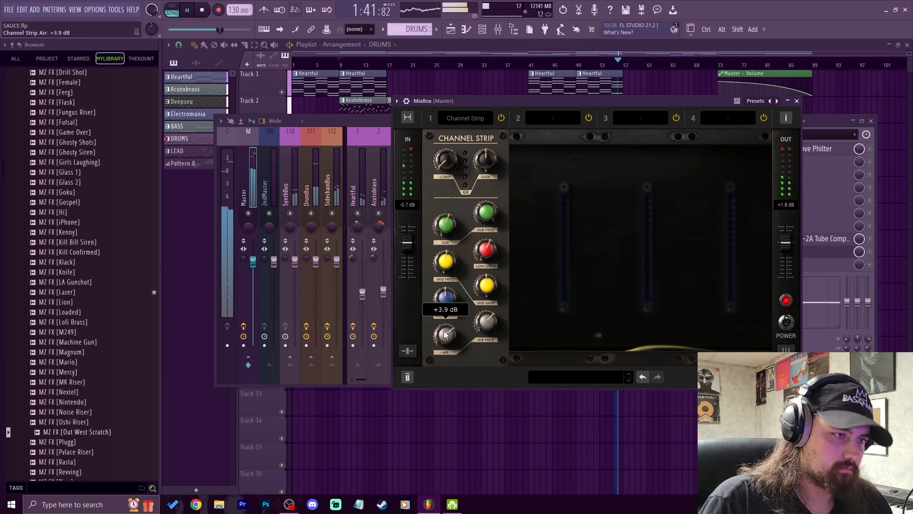
left_click(450, 297)
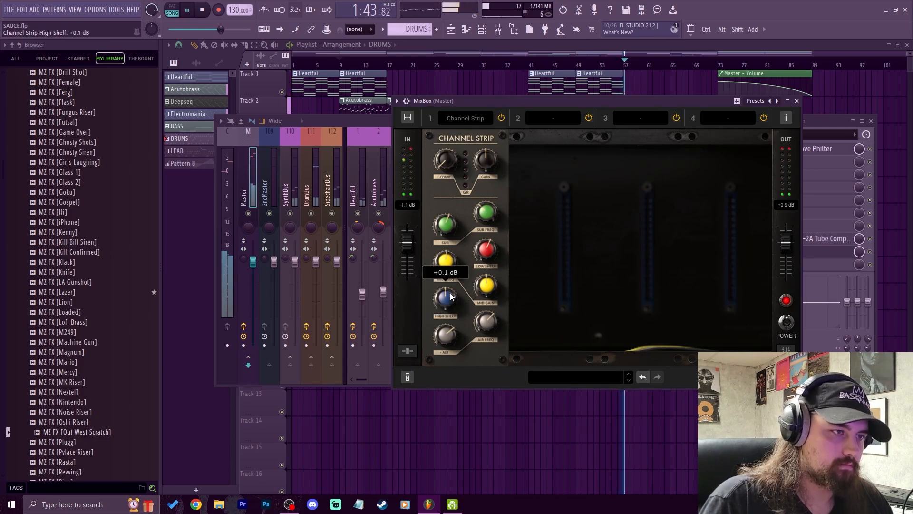
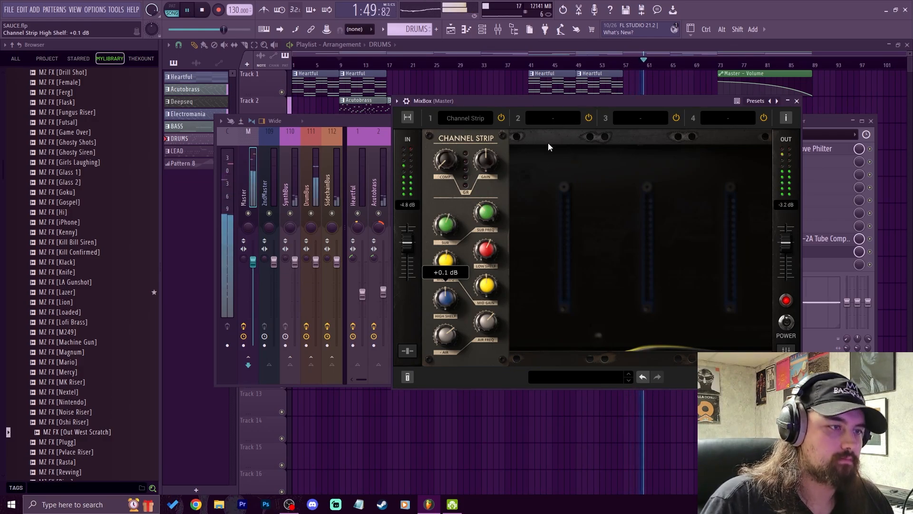
left_click_drag(446, 222, 446, 228)
Step: Add Saturator-X as MixBox's second module, change its mode, set its output to about -4.6 dB, and restart playback
left_click(543, 119)
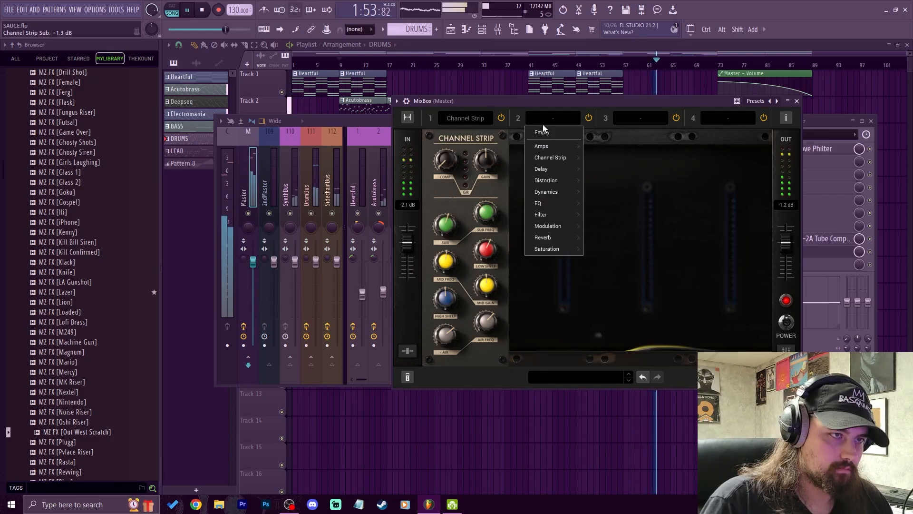
mouse_move(549, 252)
left_click(600, 262)
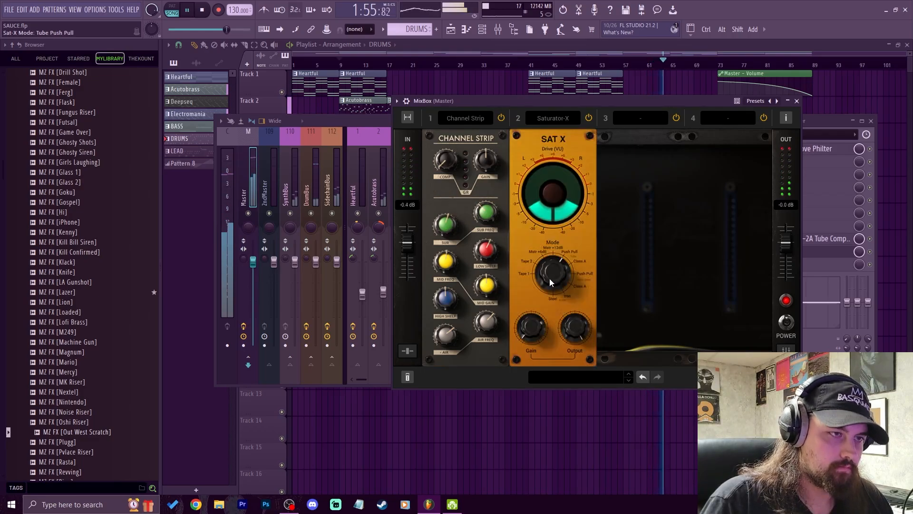
left_click_drag(551, 272, 547, 294)
mouse_move(574, 327)
left_mouse_down()
mouse_move(553, 345)
mouse_move(578, 320)
left_mouse_up()
key("space")
key("space")
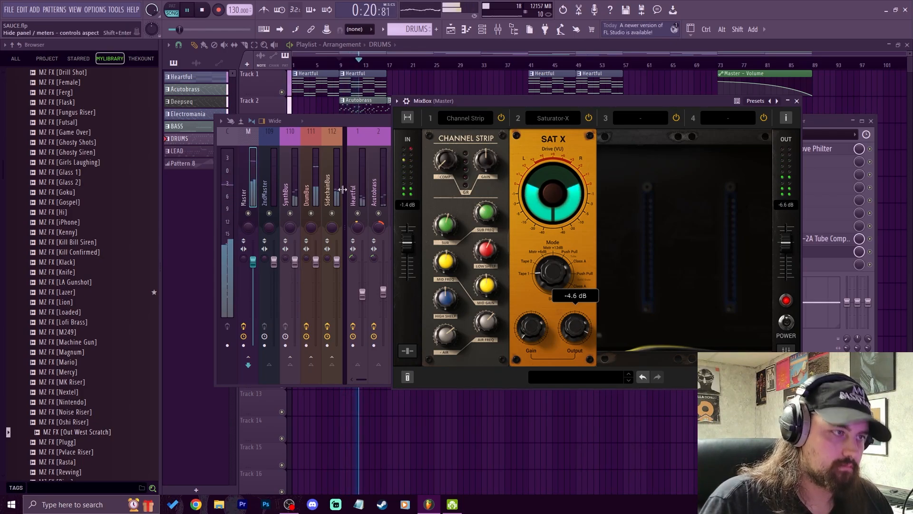
Step: Add a Limiter as MixBox's third module with drive at about +2.8 dB and release at about 0.40 s
left_click(643, 118)
mouse_move(638, 250)
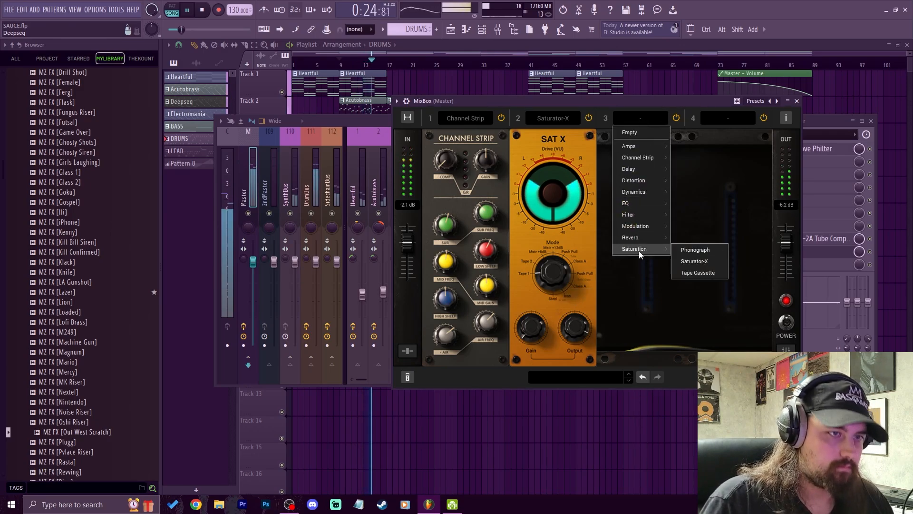
mouse_move(643, 191)
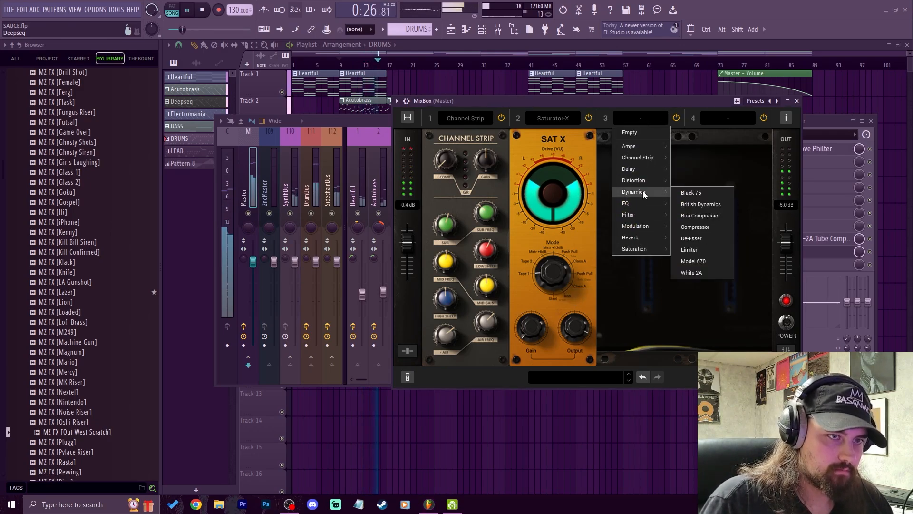
left_click(689, 250)
left_click_drag(650, 326, 665, 311)
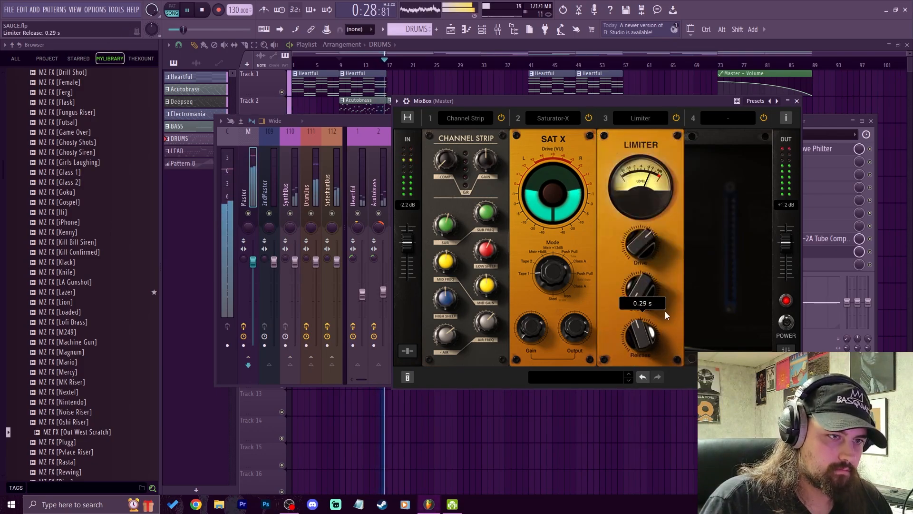
left_click_drag(640, 242, 597, 269)
mouse_move(643, 337)
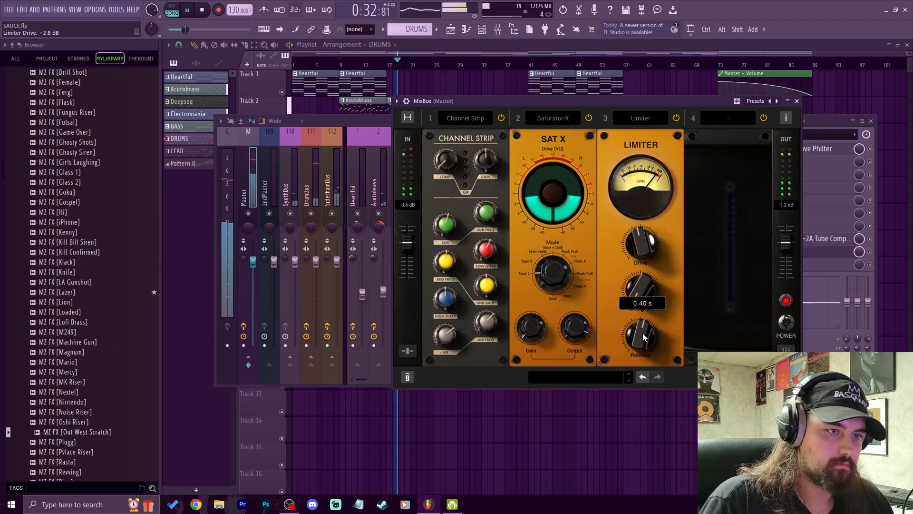
Step: Set the threshold of SidechainBus's Fruity Limiter to about -20.8 dB and shorten its release
left_click(334, 182)
left_click(834, 149)
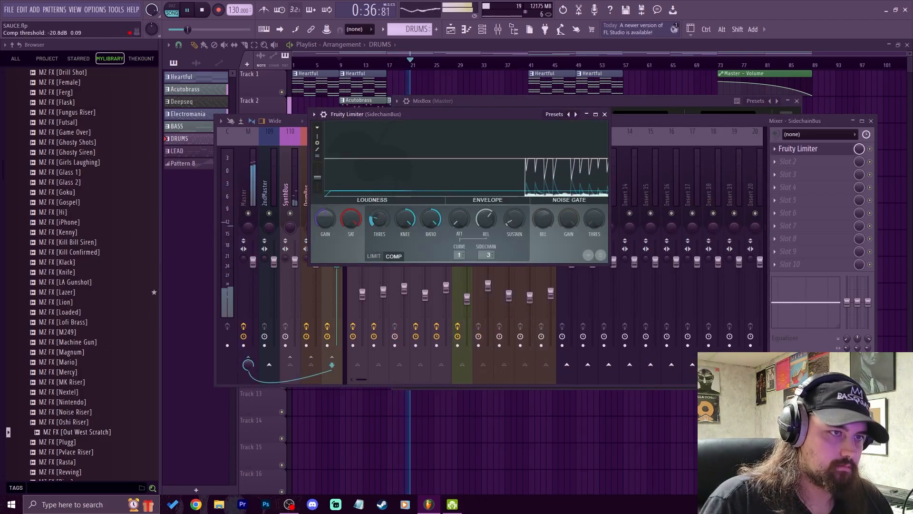
left_click_drag(379, 219, 379, 222)
mouse_move(485, 218)
left_mouse_down()
mouse_move(485, 244)
mouse_move(485, 192)
mouse_move(485, 227)
left_mouse_up()
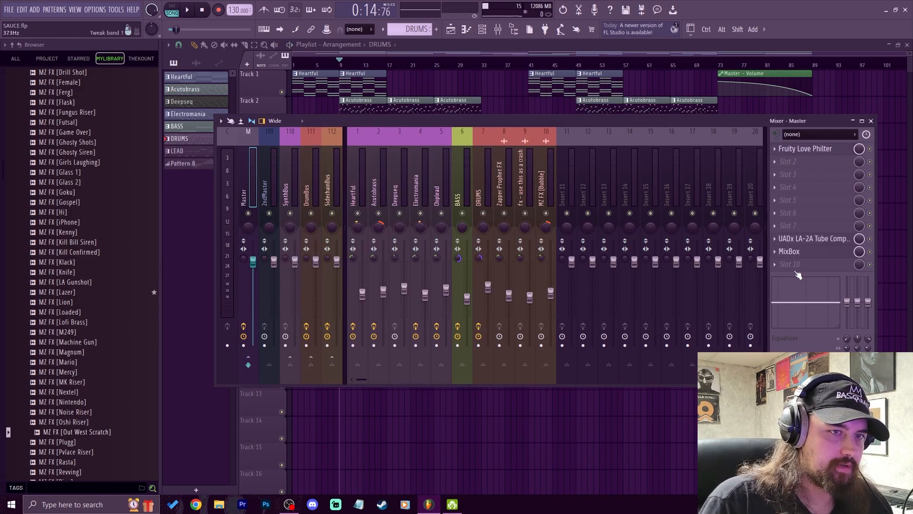
Step: Load Ozone 9 Elements in effect slot 10 of the Master track
left_click(796, 270)
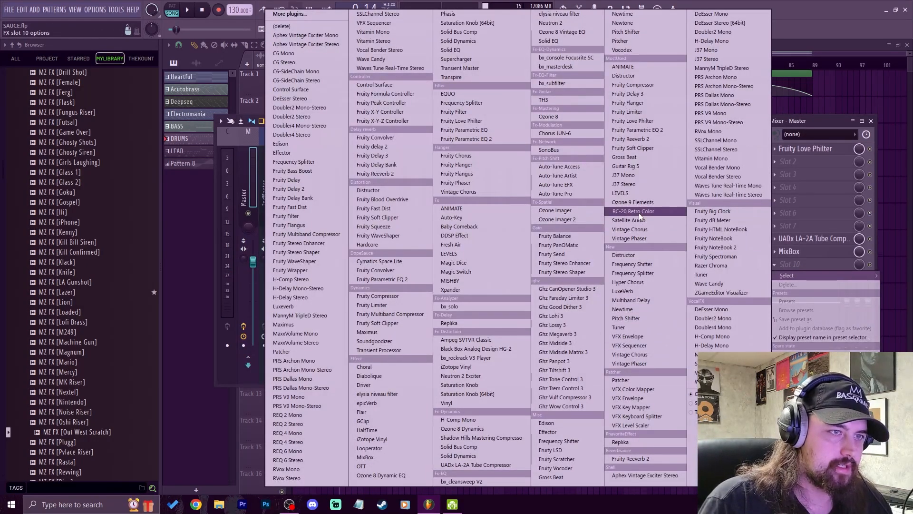
left_click(629, 203)
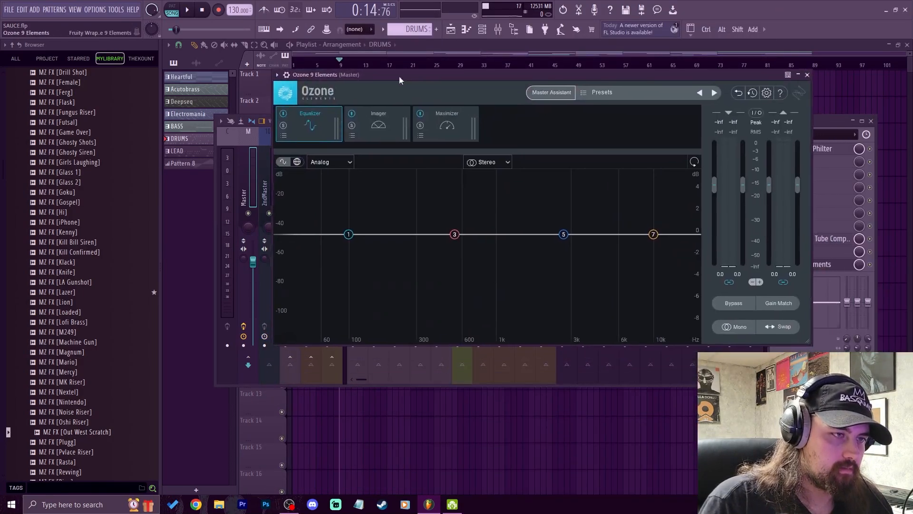
Step: Run Ozone's Master Assistant at Medium intensity for Streaming while playing the song from about bar 9, and accept its result
left_click(524, 93)
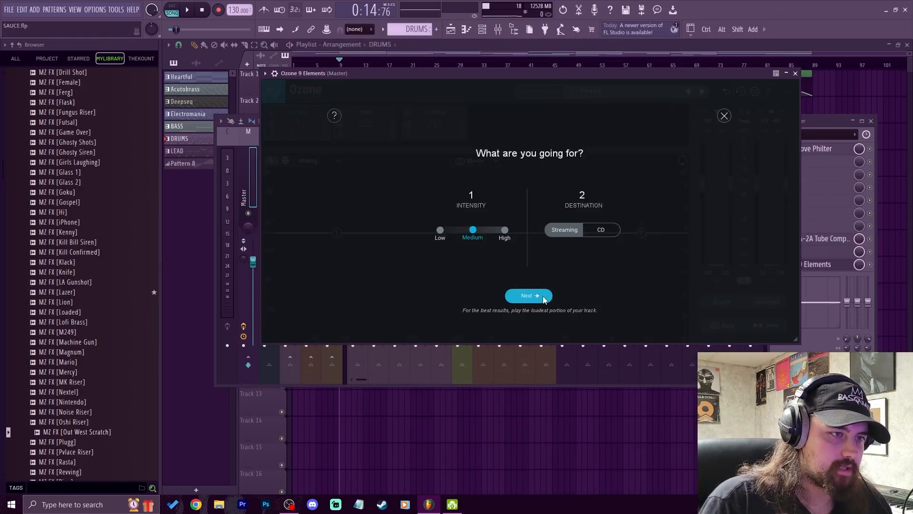
left_click(543, 296)
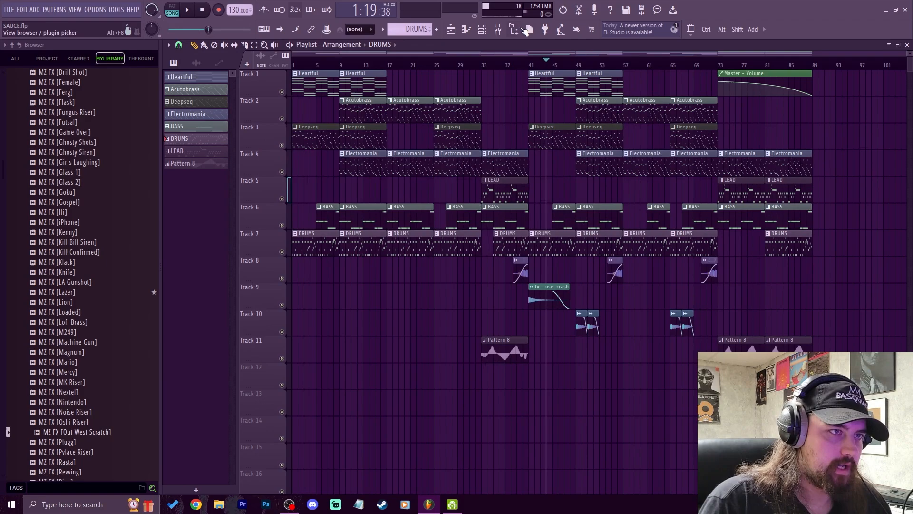
left_click(526, 30)
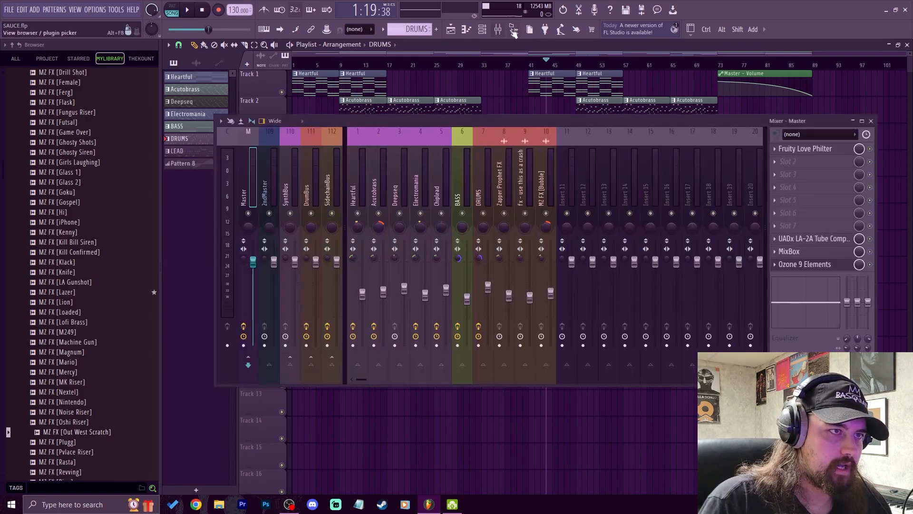
left_click(340, 59)
left_click(546, 30)
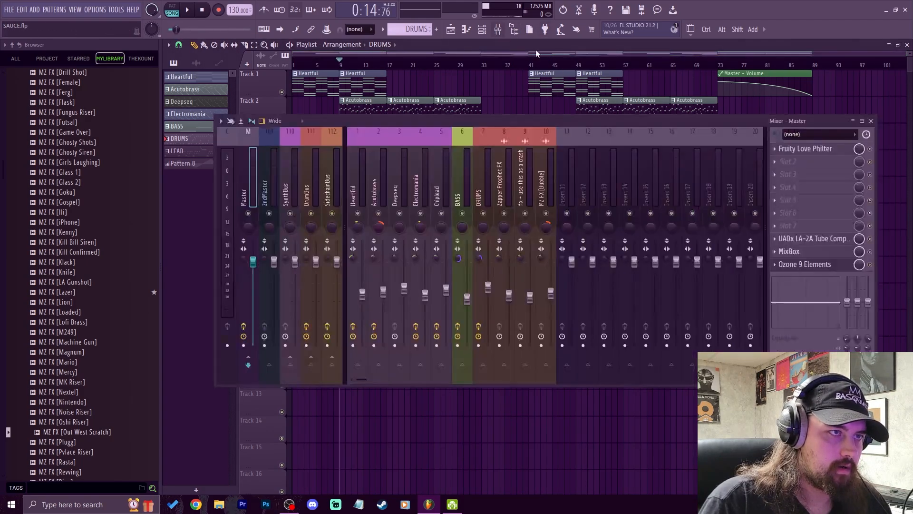
left_click(818, 263)
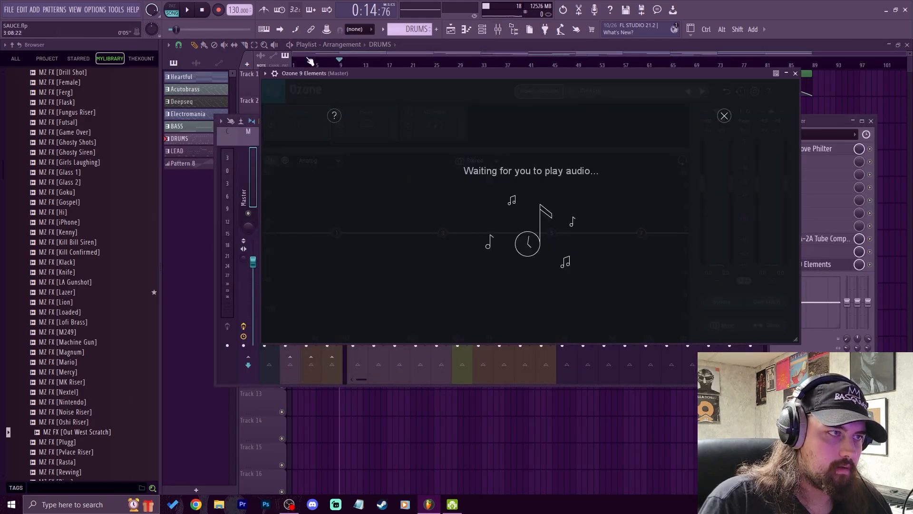
left_click(188, 10)
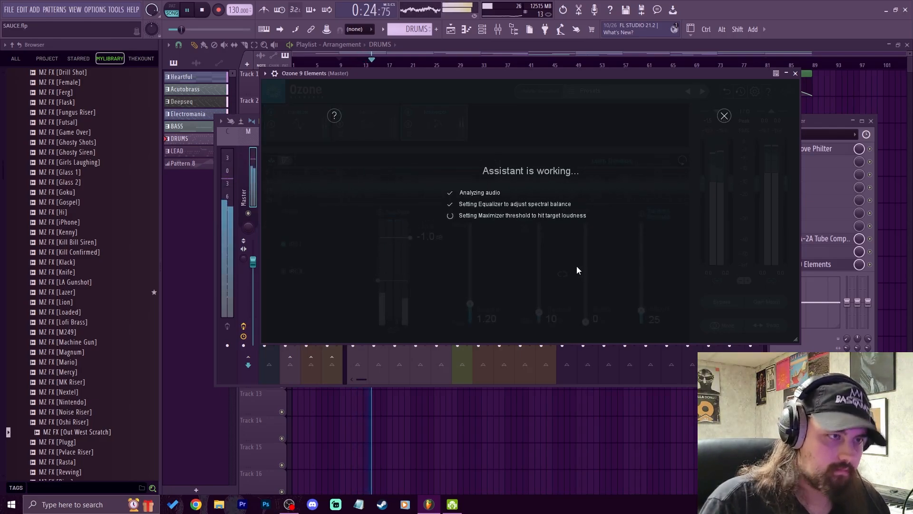
left_click(536, 287)
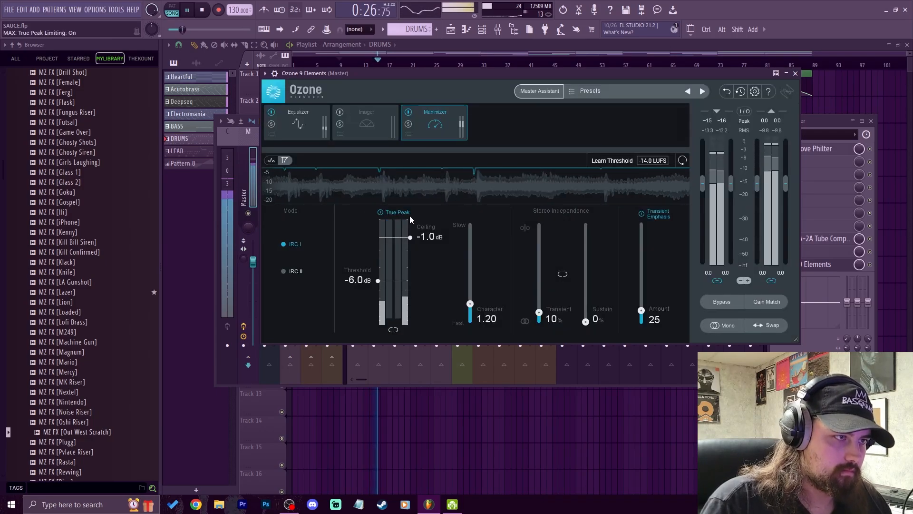
Step: Set Ozone's Maximizer ceiling to about -1.6 dB and its threshold to about -5.3 dB
left_click_drag(412, 237, 396, 244)
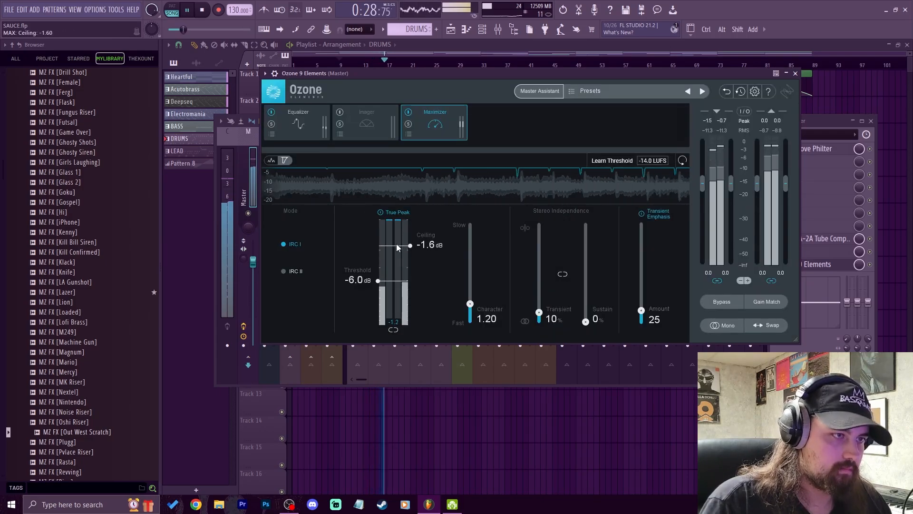
left_click_drag(404, 280, 403, 277)
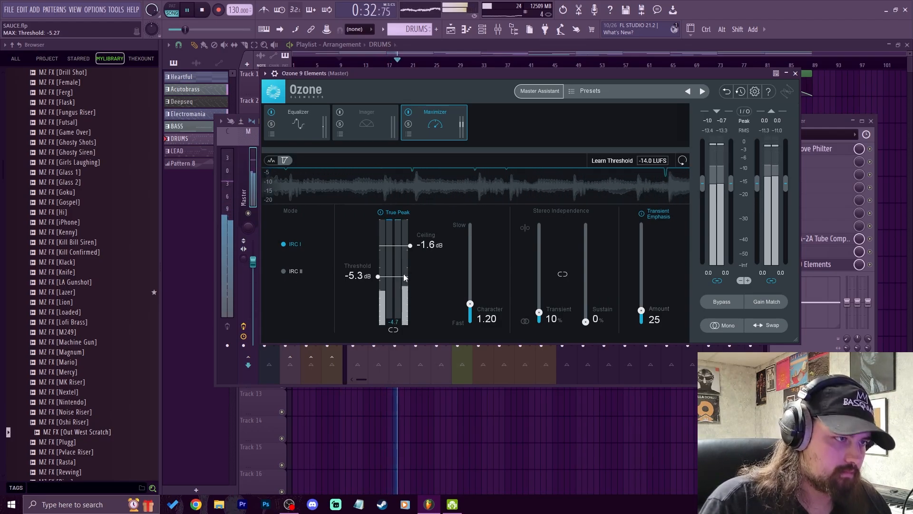
left_click_drag(387, 276, 379, 276)
Step: Reshape Ozone's Equalizer: shift bands 2 and 3 higher and cut them slightly, lower band 4, high shelf to -1.6 dB, low shelf to 77 Hz at -1.3 dB
left_click(298, 122)
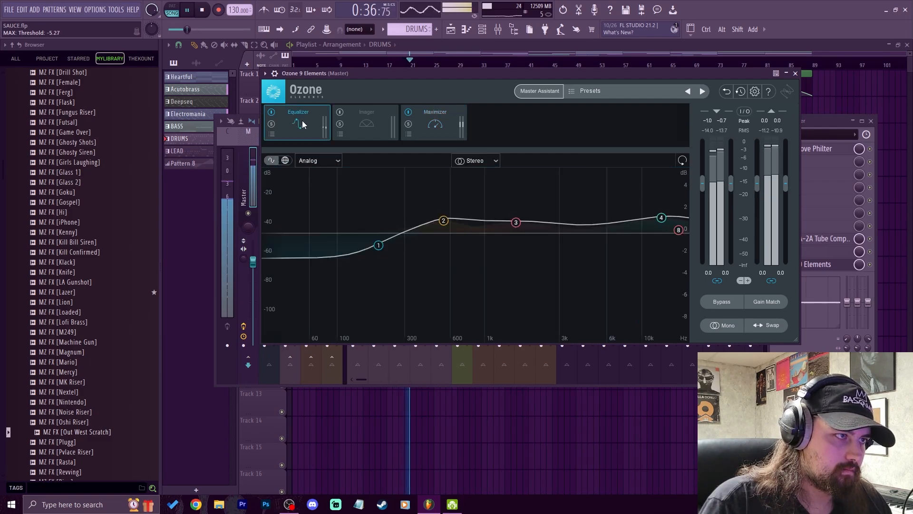
left_click_drag(446, 219, 552, 249)
left_click(516, 223)
left_click_drag(485, 250, 560, 243)
left_click_drag(661, 217, 703, 246)
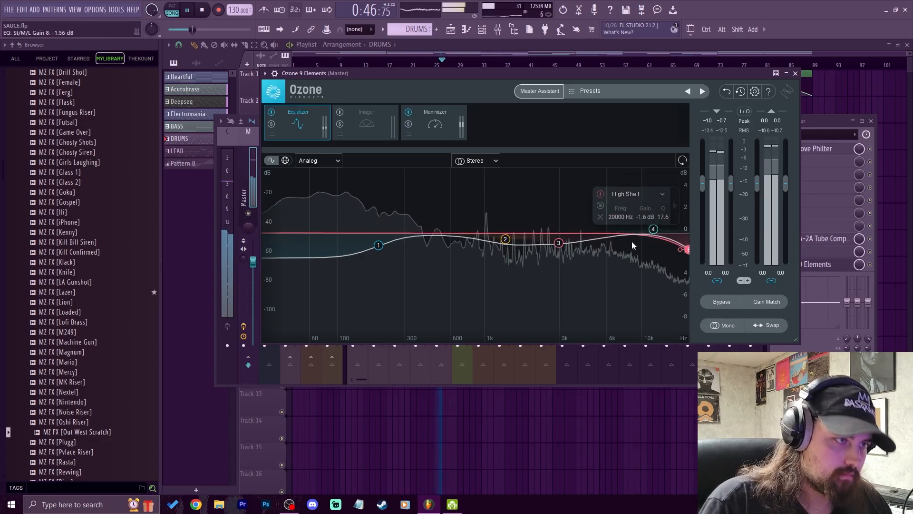
left_click_drag(381, 247, 324, 249)
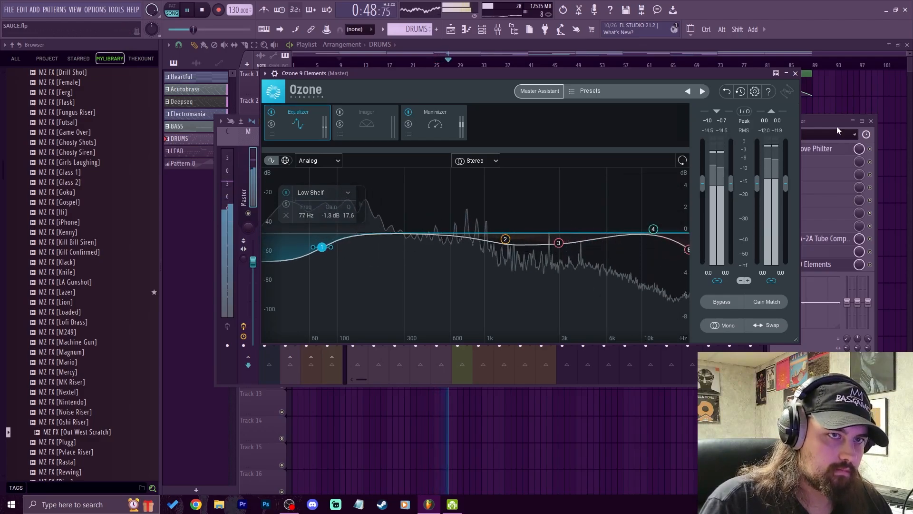
Step: Open the DRUMS track's Fruity parametric EQ 2 and readjust its low, mid and high bands during playback
left_click(836, 124)
left_click(484, 206)
left_click(795, 149)
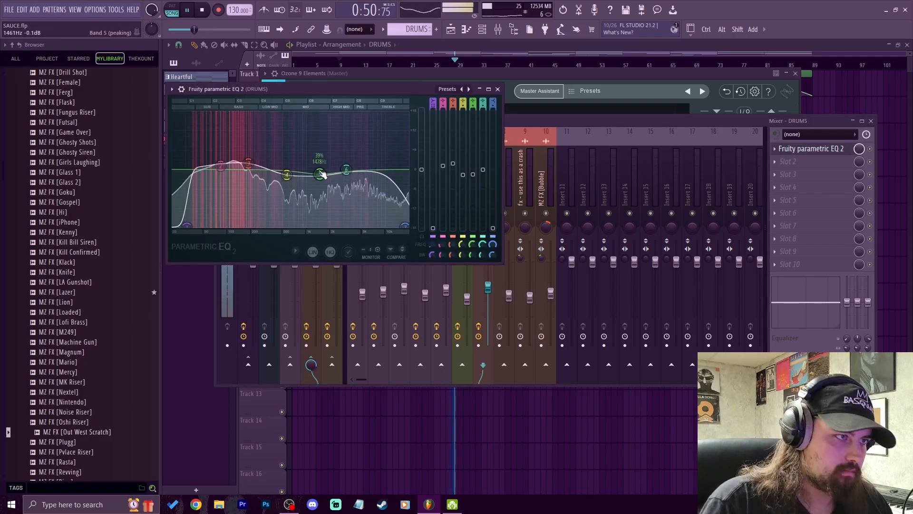
left_click_drag(347, 170, 279, 180)
left_click_drag(221, 168, 219, 172)
left_click_drag(280, 182, 278, 182)
left_click_drag(356, 172, 325, 184)
left_click_drag(404, 226, 400, 226)
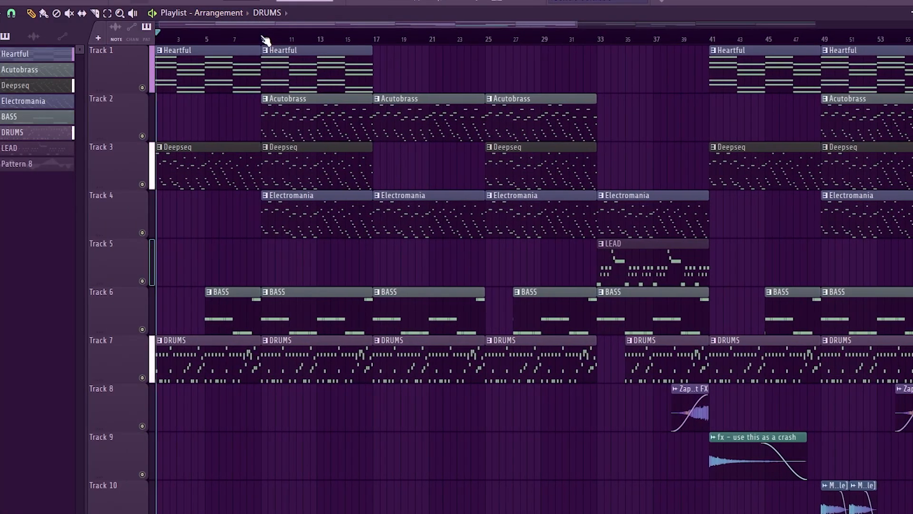
scroll(265, 39, "up", 4)
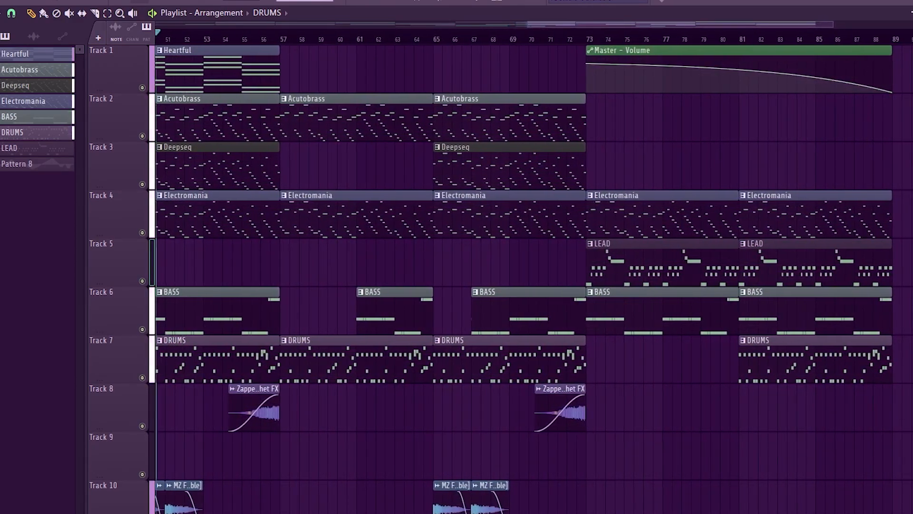
left_click_drag(599, 24, 487, 23)
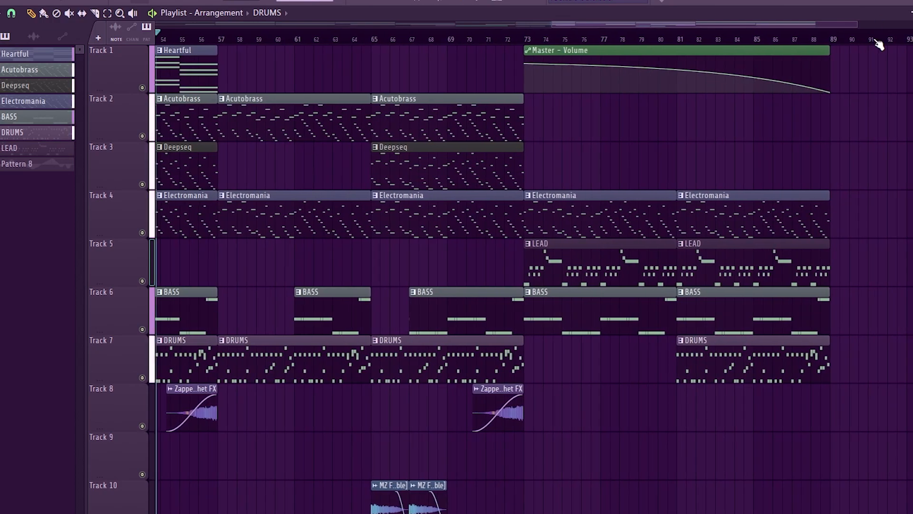
scroll(878, 43, "down", 3)
scroll(869, 43, "up", 1)
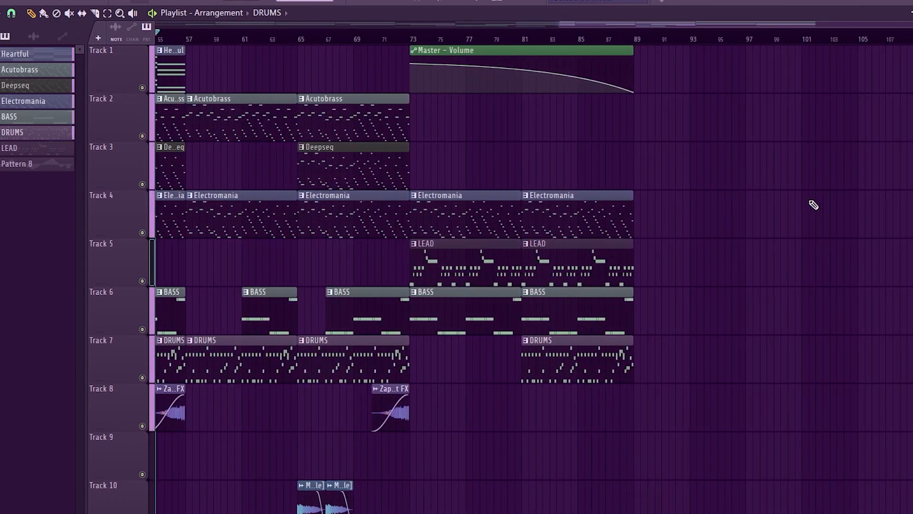